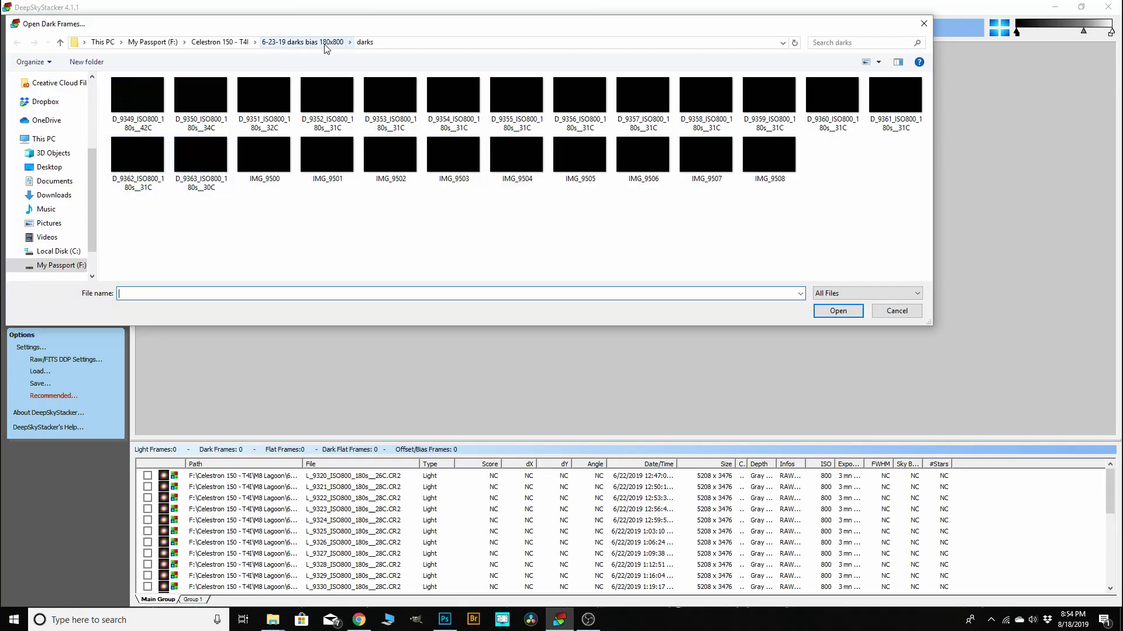
Select all 24 dark frame files in the file dialog to load them.
key("ctrl+a")
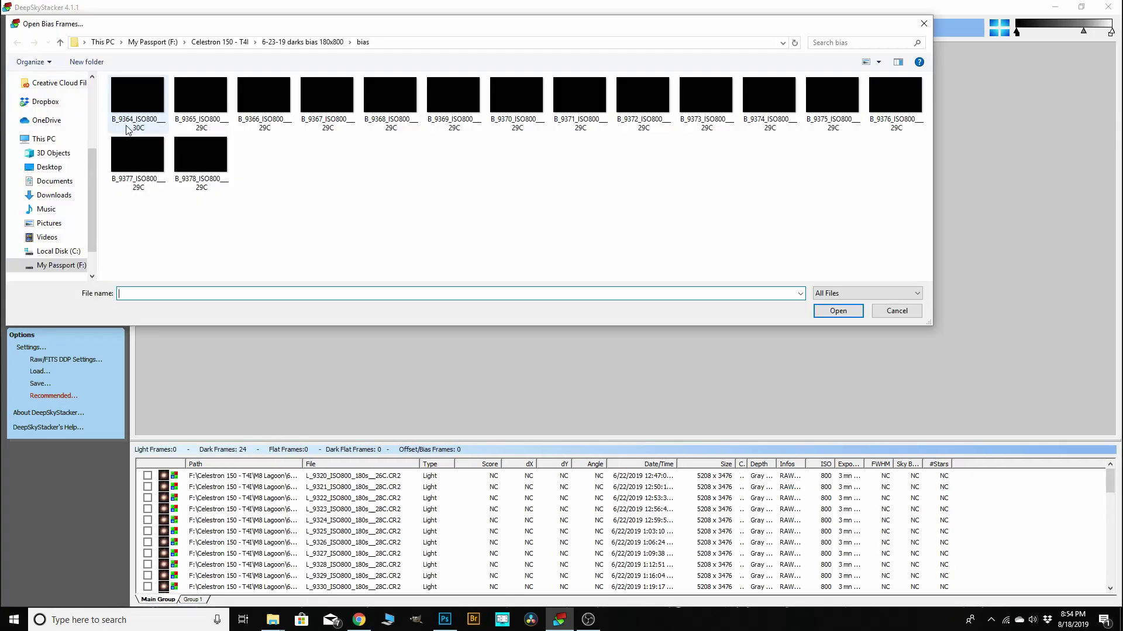
key("ctrl+a")
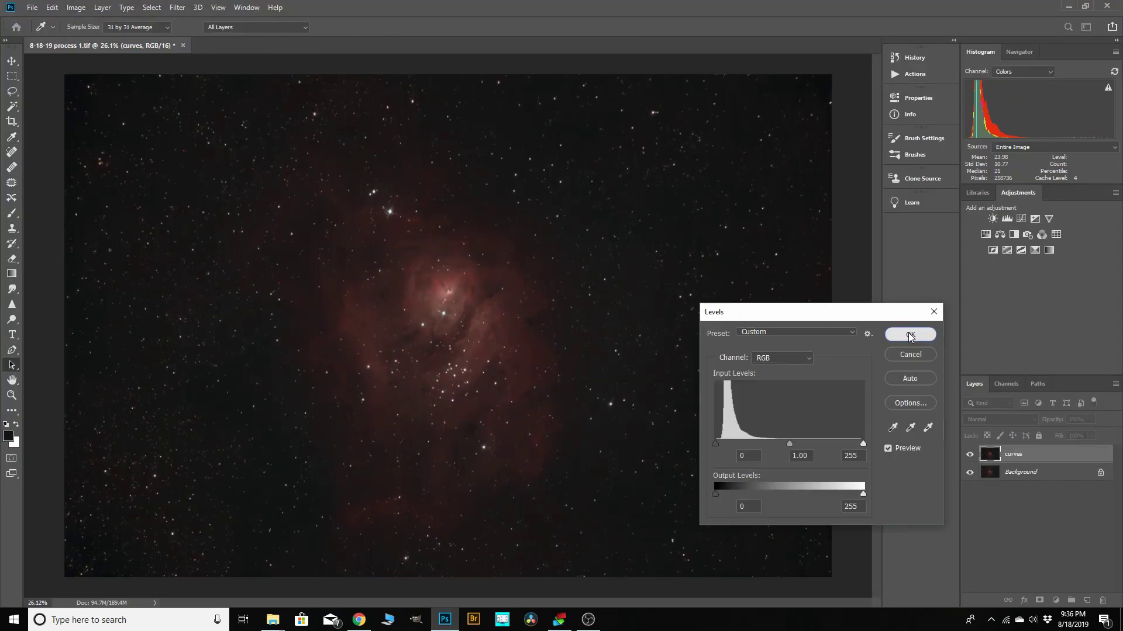
Apply the Levels stretch, then raise the curve in Curves to brighten the nebula.
left_click(910, 334)
left_click(76, 7)
left_click(281, 70)
left_click_drag(831, 250, 831, 231)
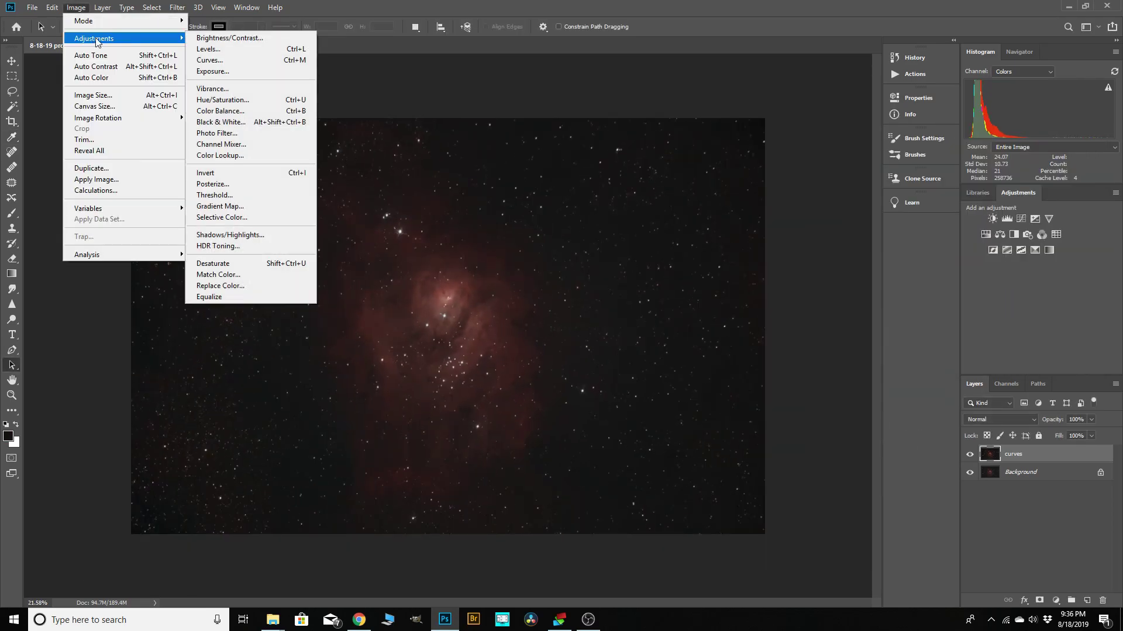
Reopen Curves, lift the curve with a low anchor point and sample the bright star's tone.
left_click(281, 70)
left_click_drag(831, 250, 830, 231)
left_click(785, 291)
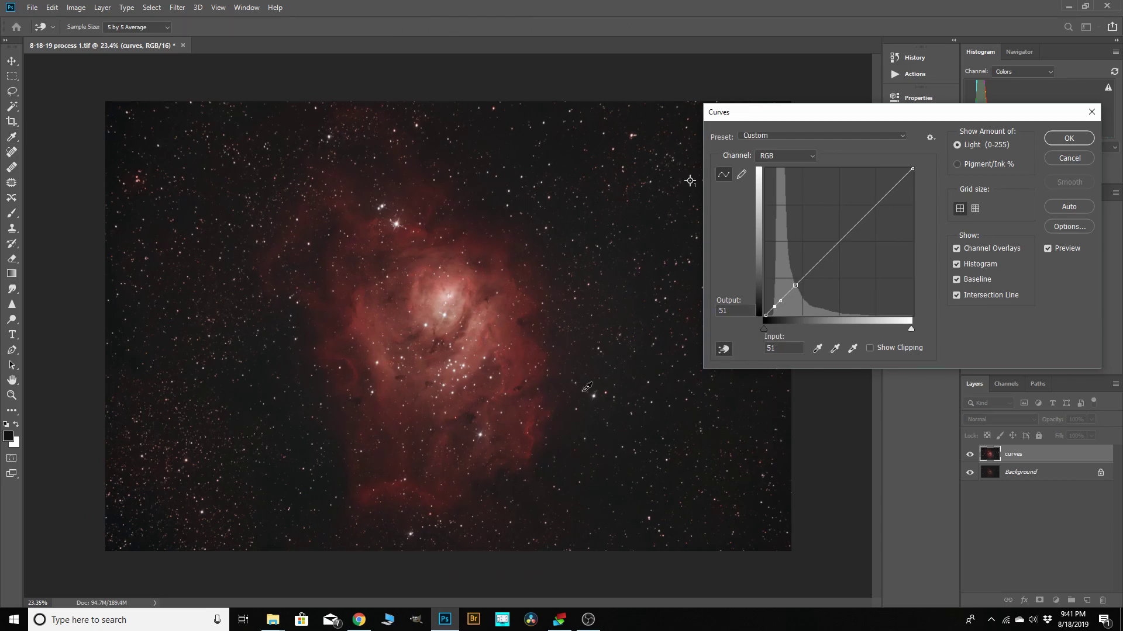
scroll(483, 396, "up", 3)
scroll(483, 396, "up", 3)
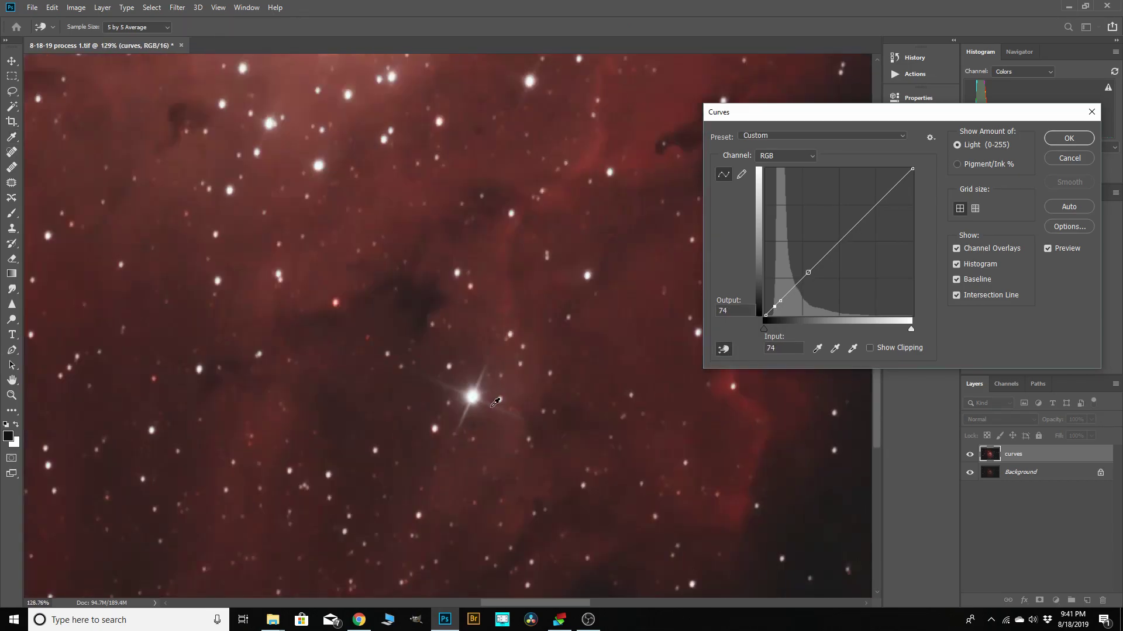
left_click(480, 392, "ctrl")
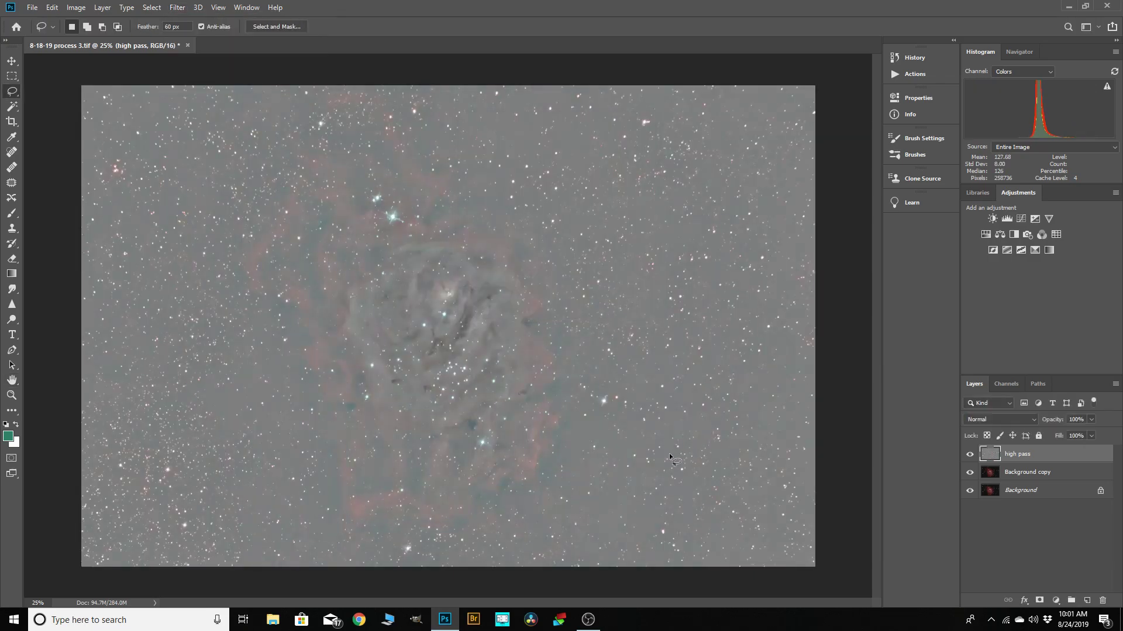
Blend the high pass layer as Soft Light at 67% opacity.
left_click(999, 419)
left_click(994, 468)
left_click(1091, 419)
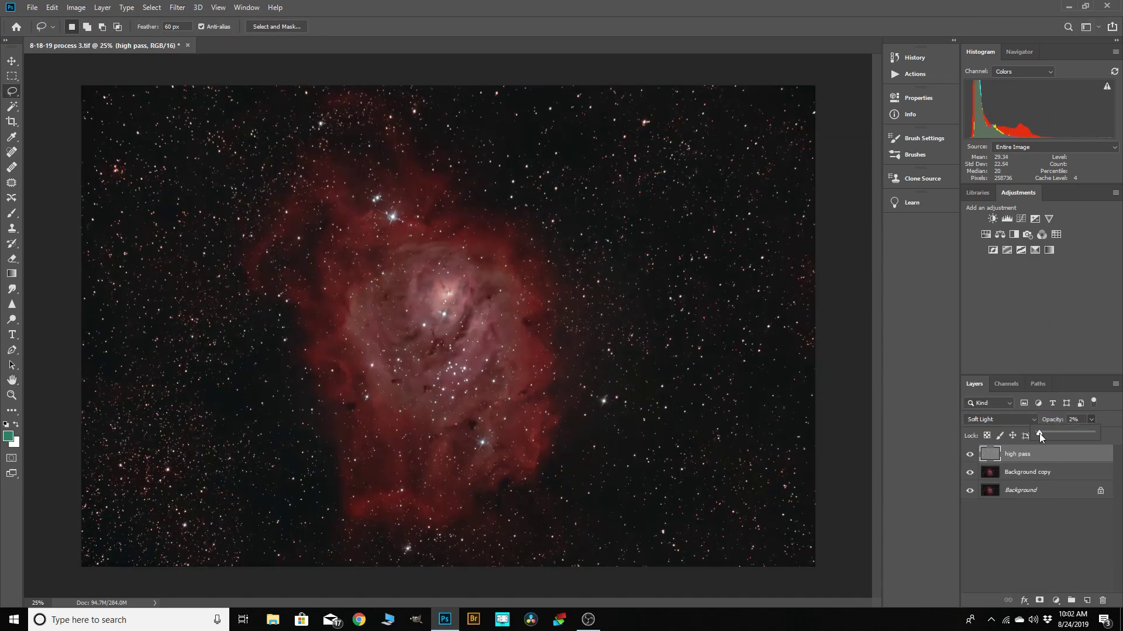
left_click_drag(1094, 432, 1075, 435)
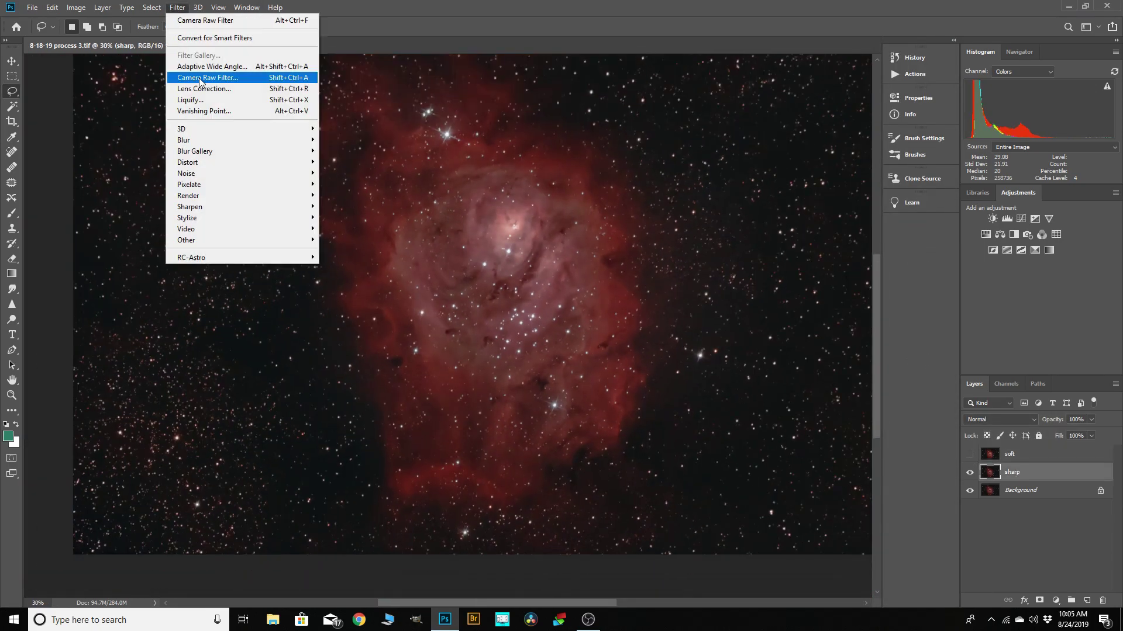
Run Camera Raw noise reduction on the soft layer and erase it over the nebula core.
left_click(199, 78)
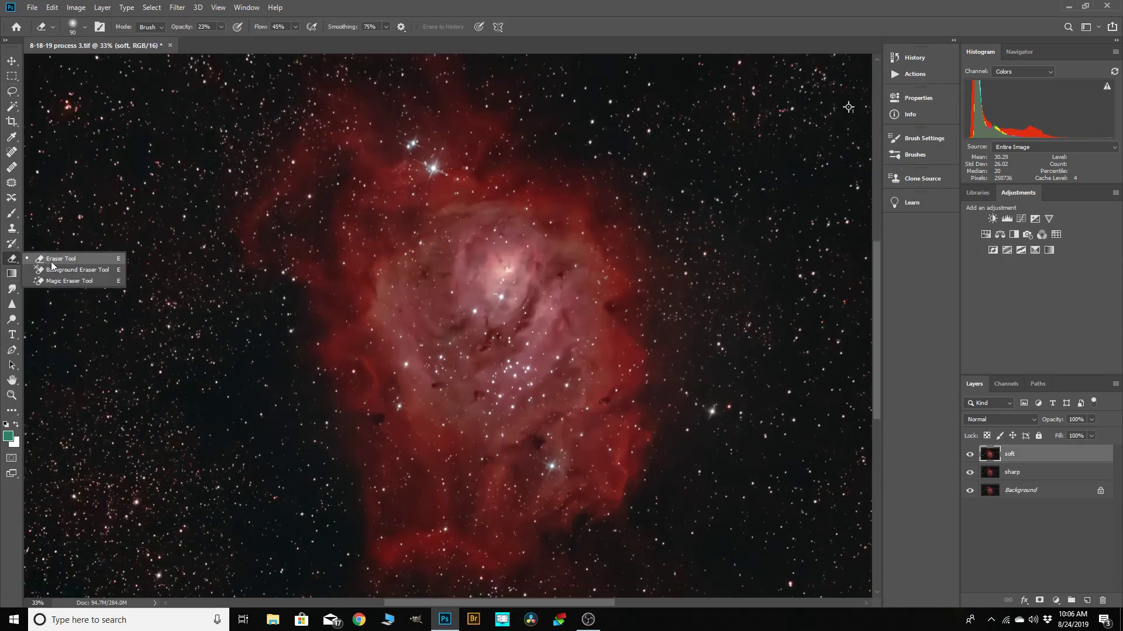
left_click(52, 263)
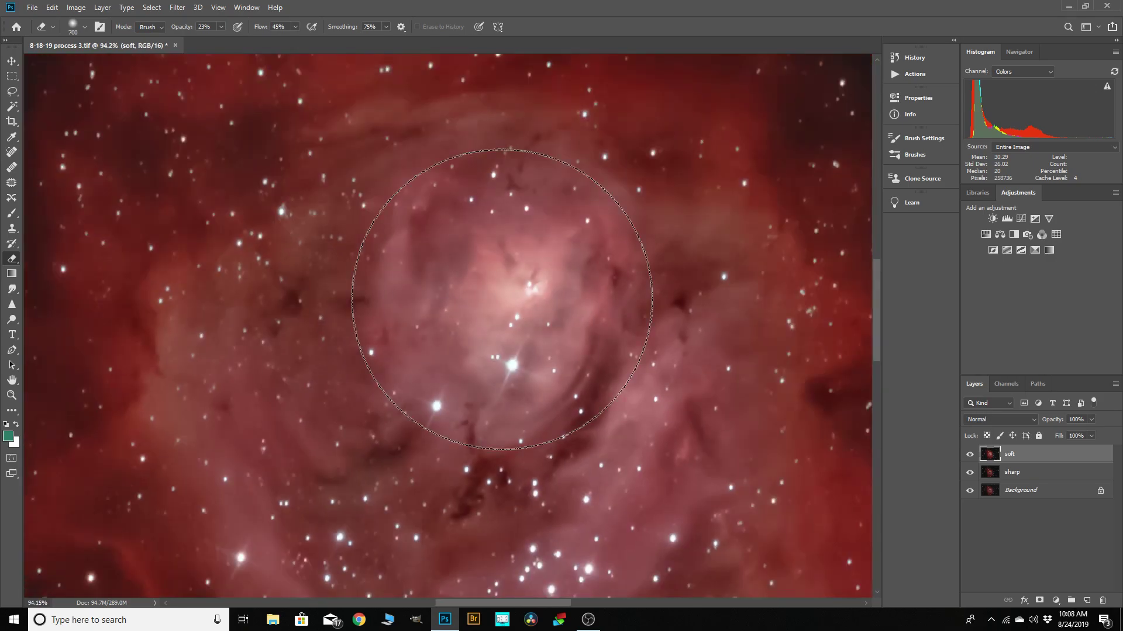
left_click(1015, 471)
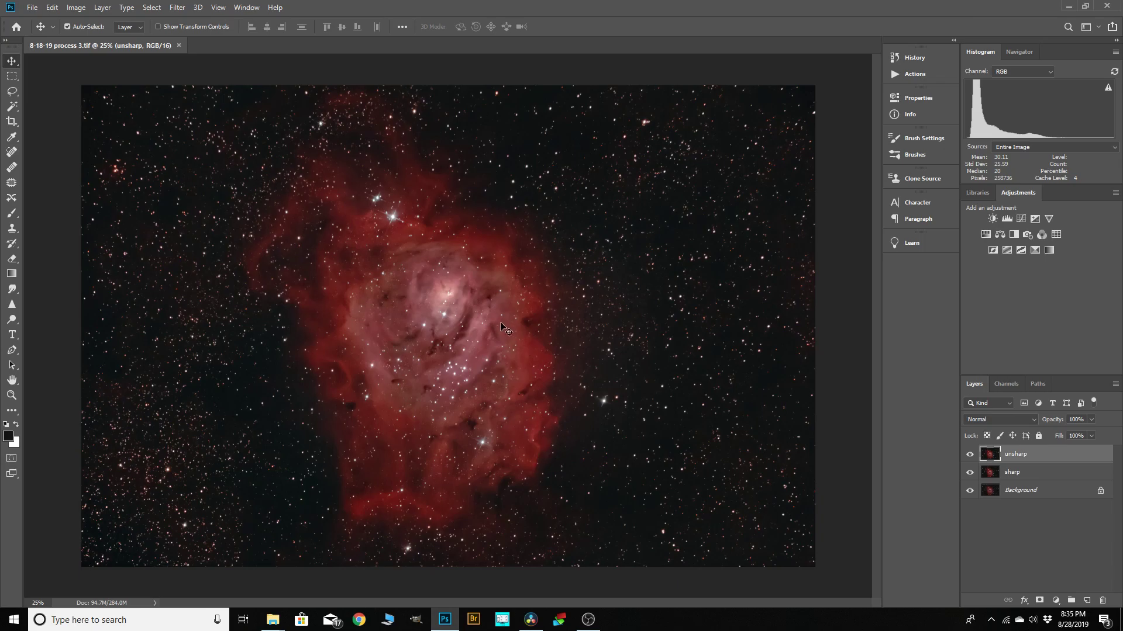
scroll(476, 321, "up", 5)
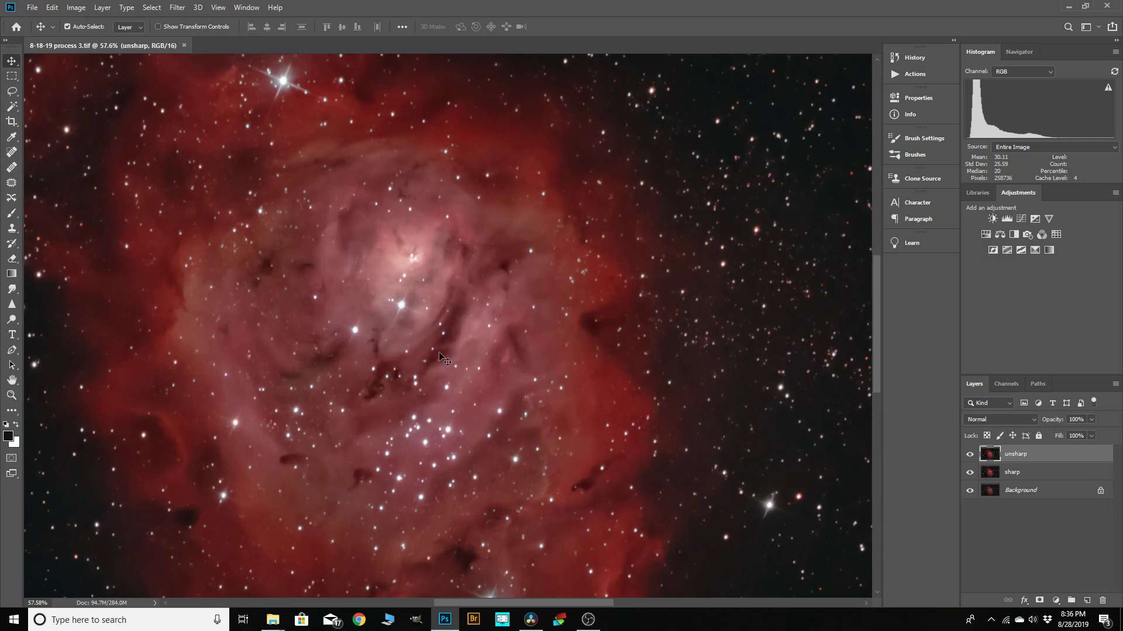
scroll(541, 325, "down", 3)
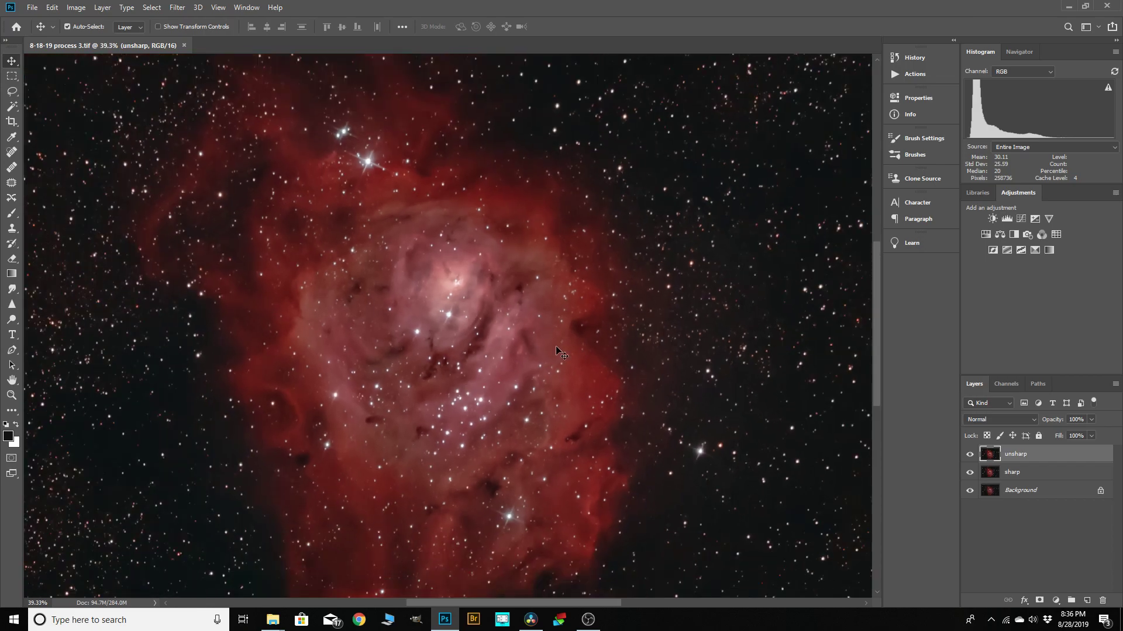
scroll(368, 440, "up", 1)
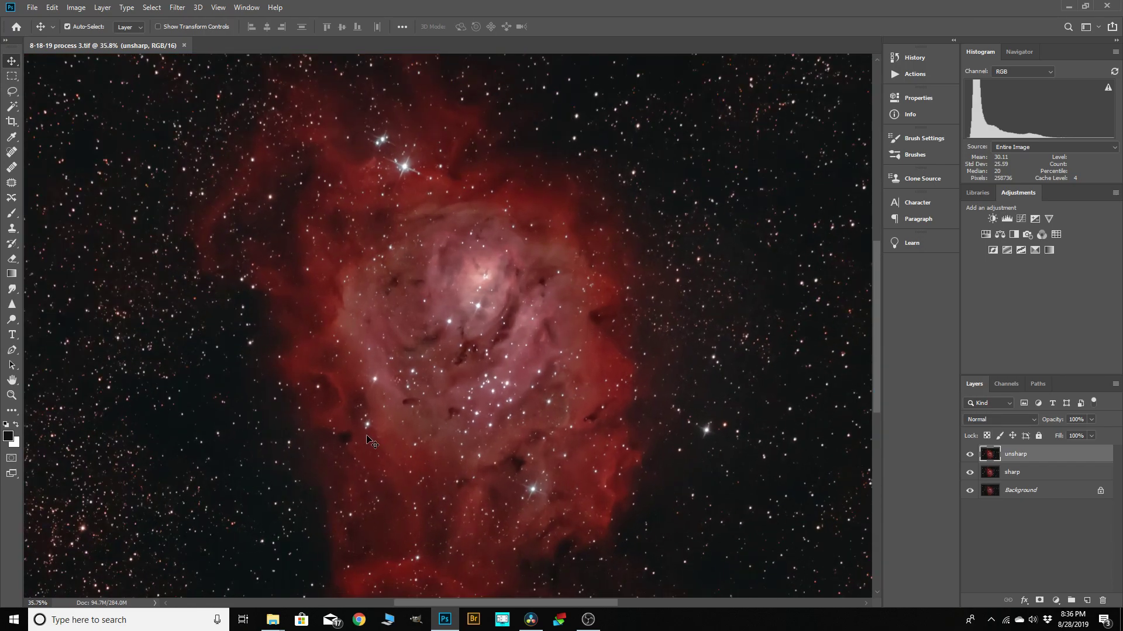
scroll(544, 310, "down", 1)
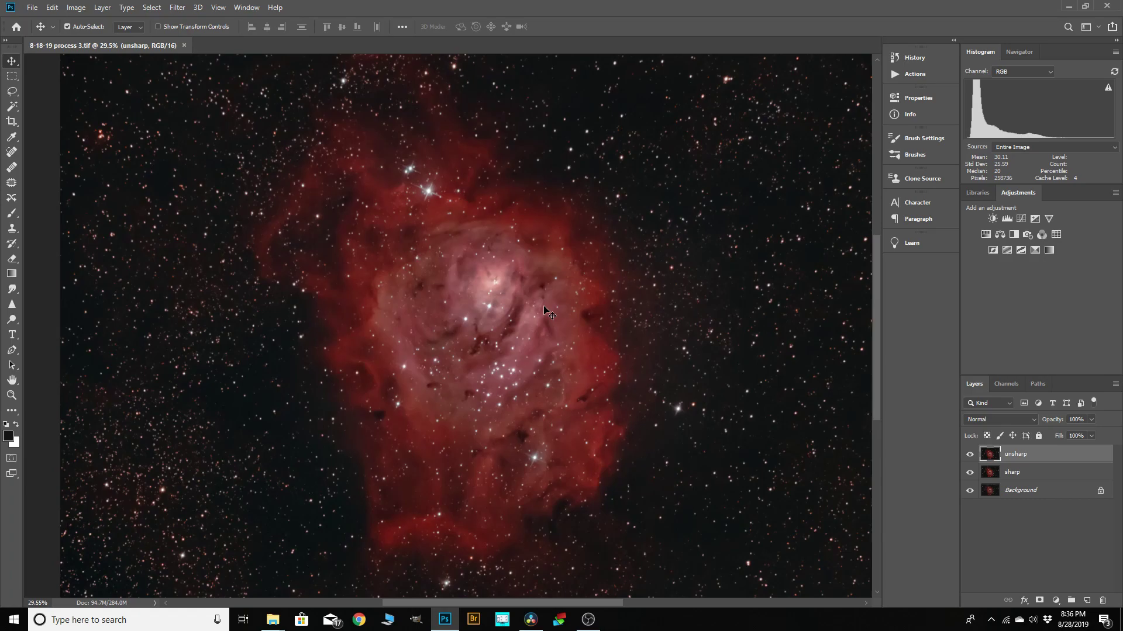
scroll(428, 311, "down", 1)
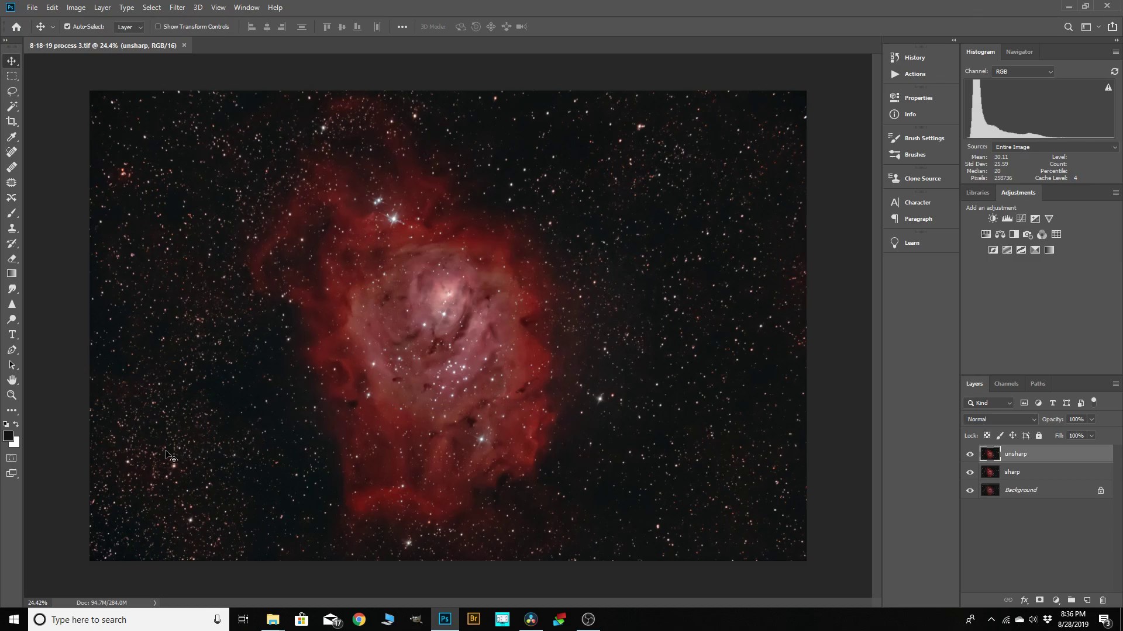
scroll(591, 392, "down", 1)
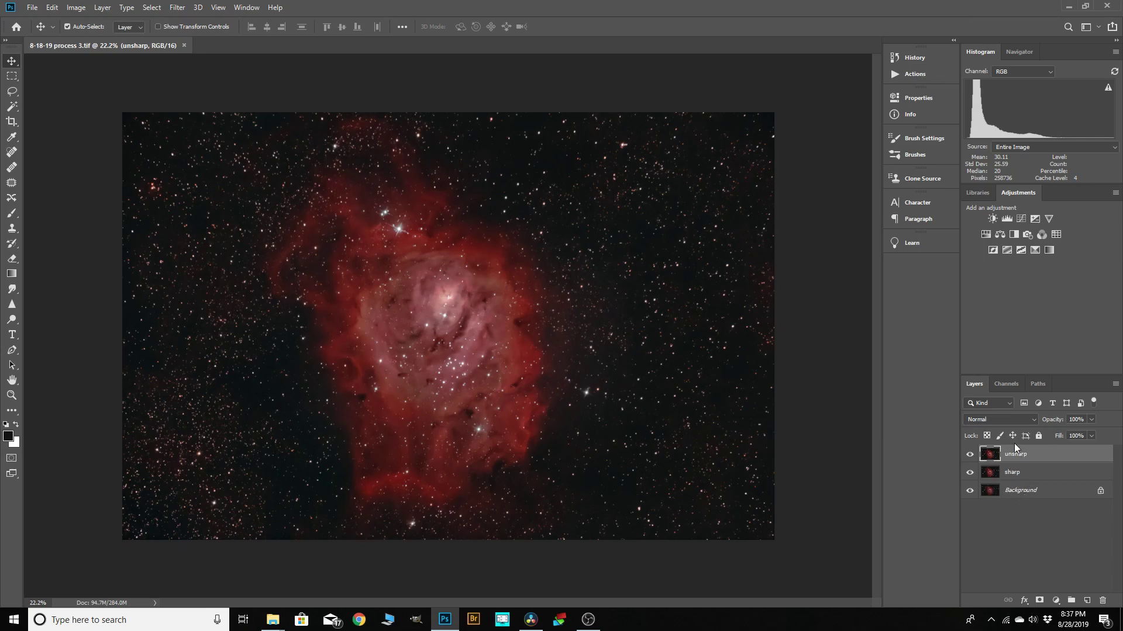
Flatten the image into a single Background and duplicate the Background layer.
left_click(103, 8)
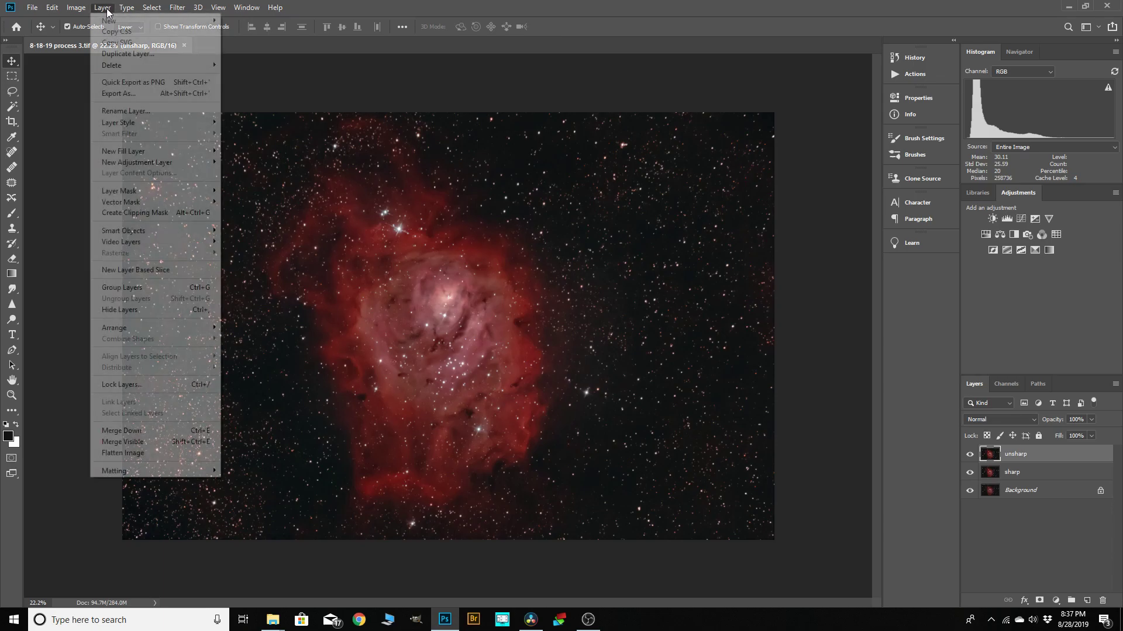
left_click(116, 453)
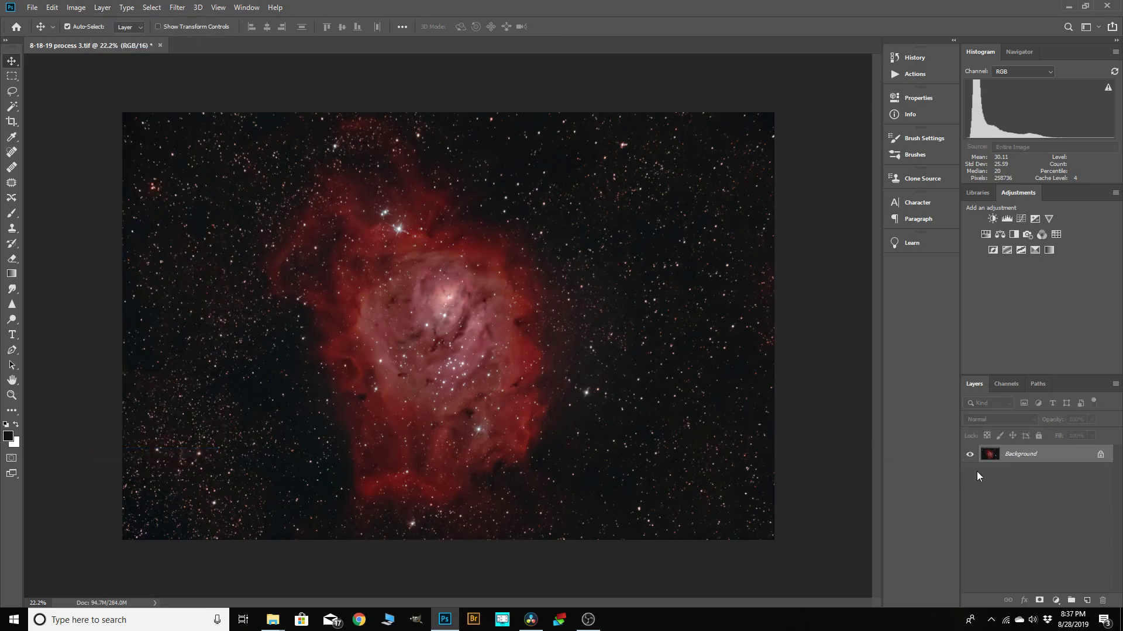
left_click_drag(1027, 468, 1087, 600)
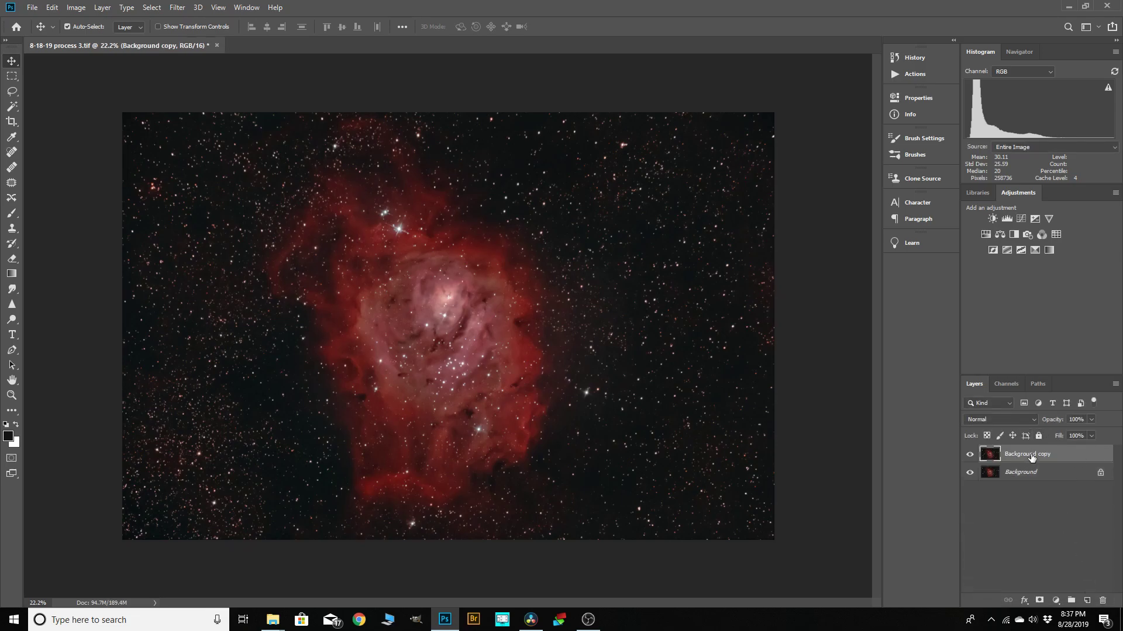
Apply Dust & Scratches at a 21-pixel radius to the Background copy.
left_click(178, 8)
mouse_move(202, 174)
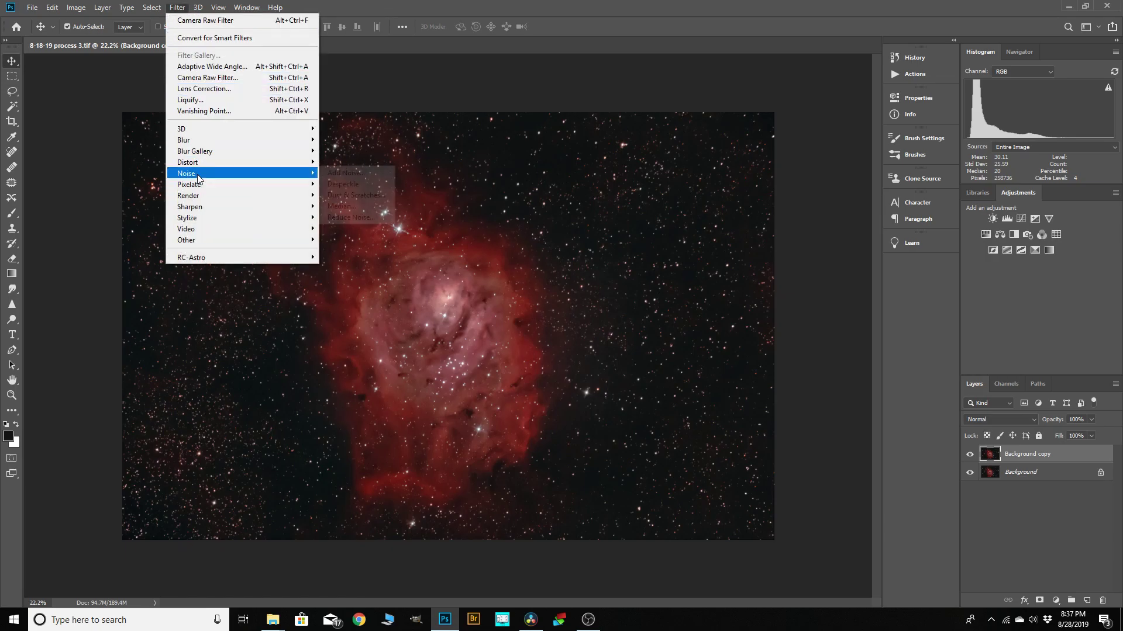
left_click(345, 195)
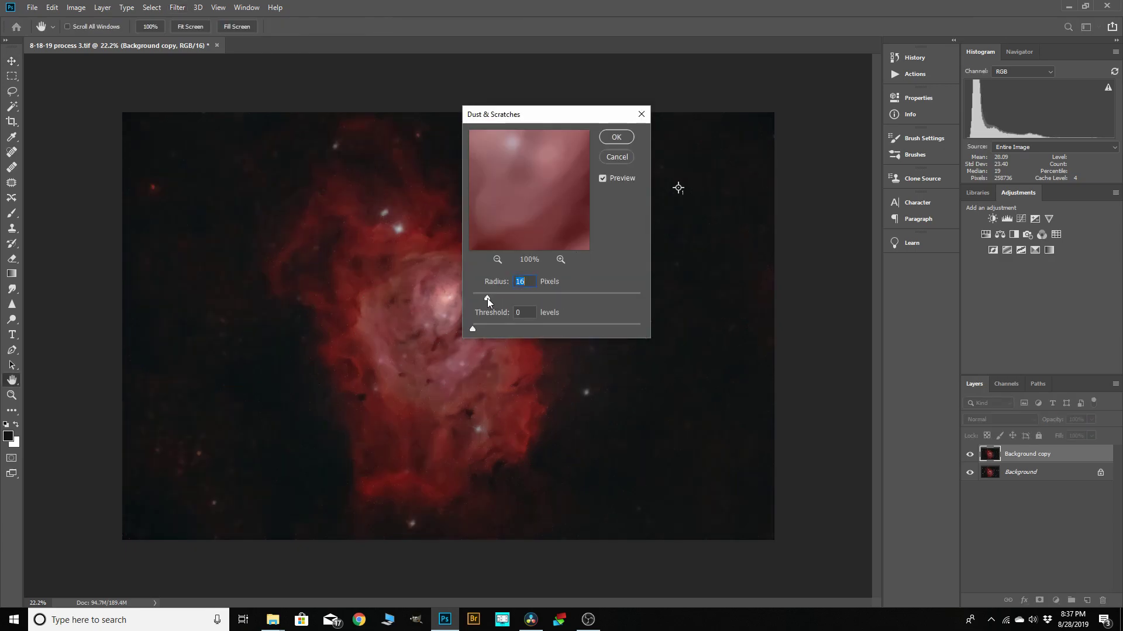
left_click_drag(486, 299, 490, 300)
left_click_drag(491, 299, 490, 300)
left_click(615, 138)
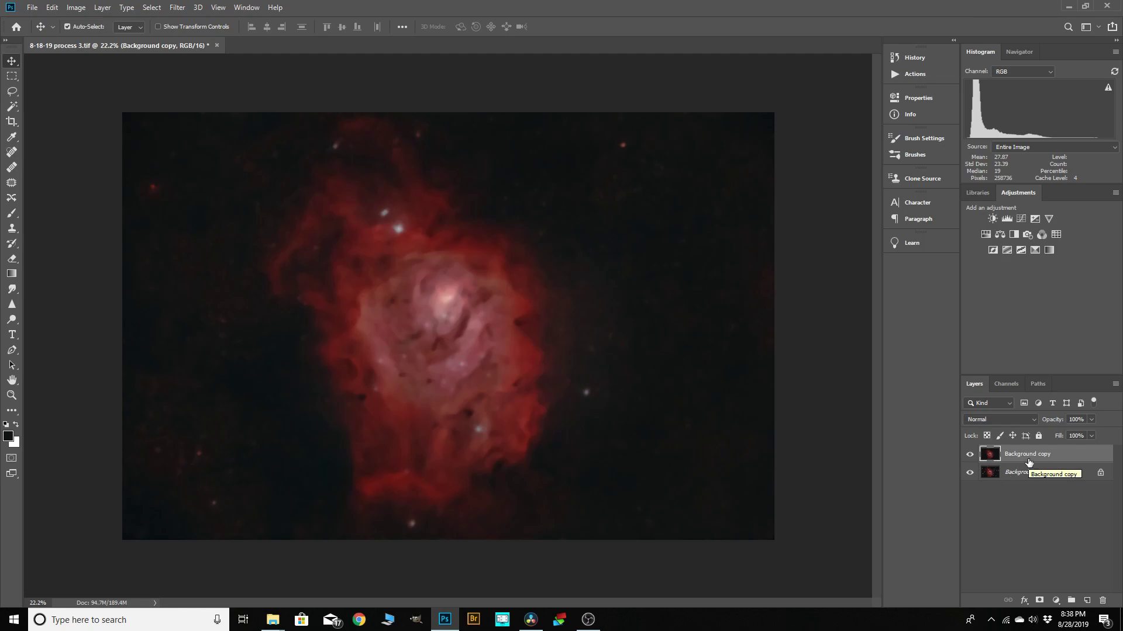
Set the Background copy to Difference blending and zoom around to inspect the isolated stars.
left_click(1033, 420)
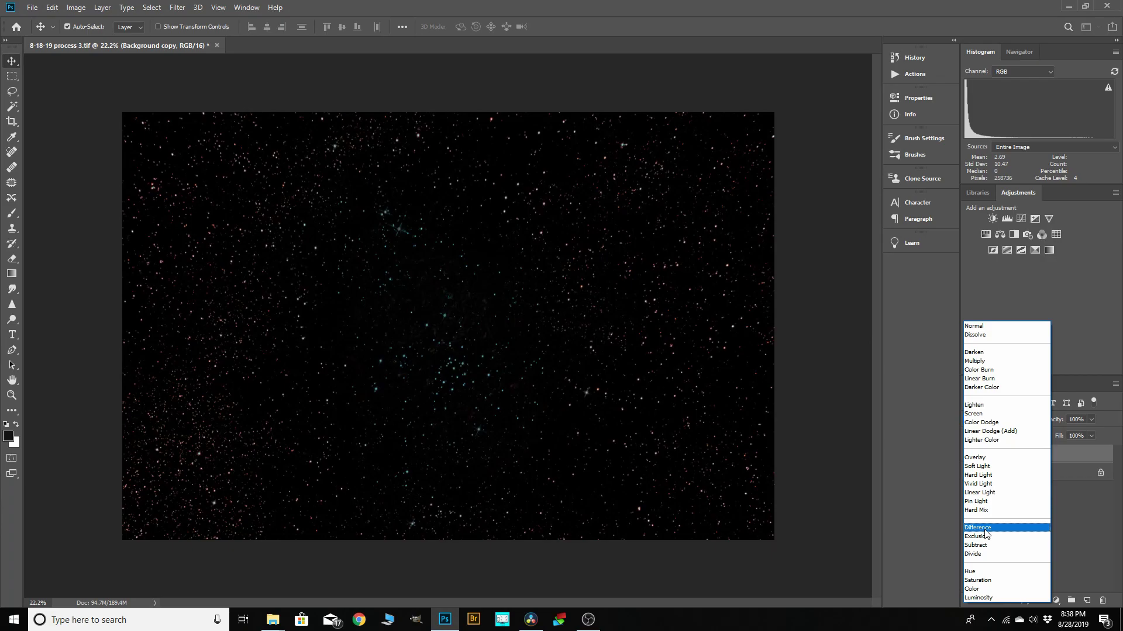
left_click(986, 530)
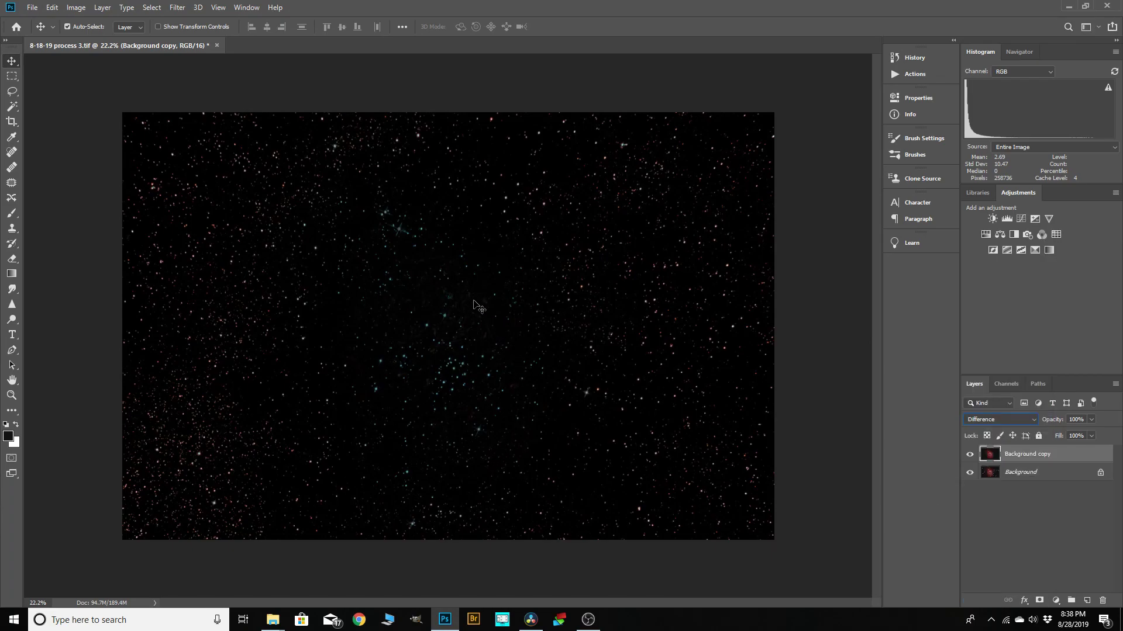
left_click(11, 395)
left_click_drag(412, 299, 430, 299)
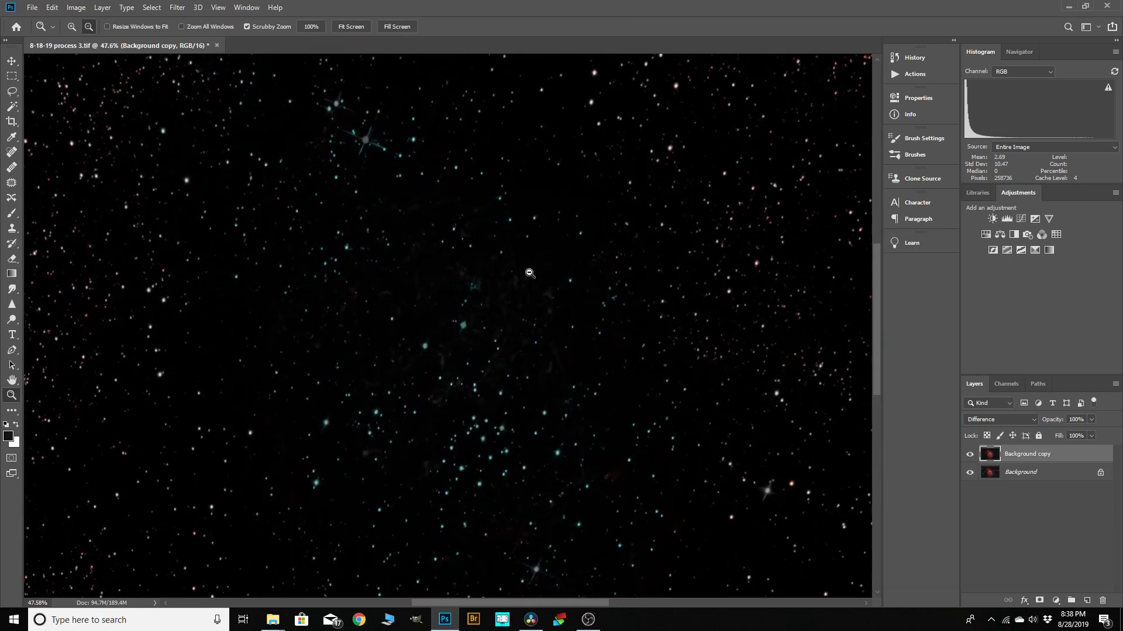
left_click_drag(529, 271, 476, 318)
left_click_drag(231, 316, 514, 354)
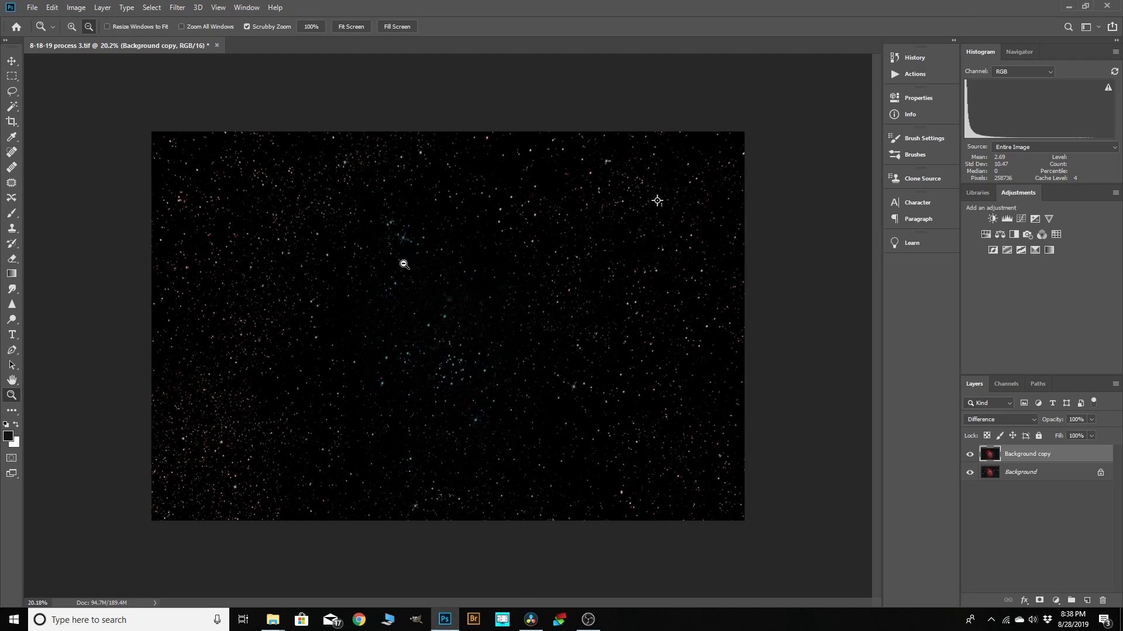
Start a Color Range selection using the Highlights option.
left_click(151, 8)
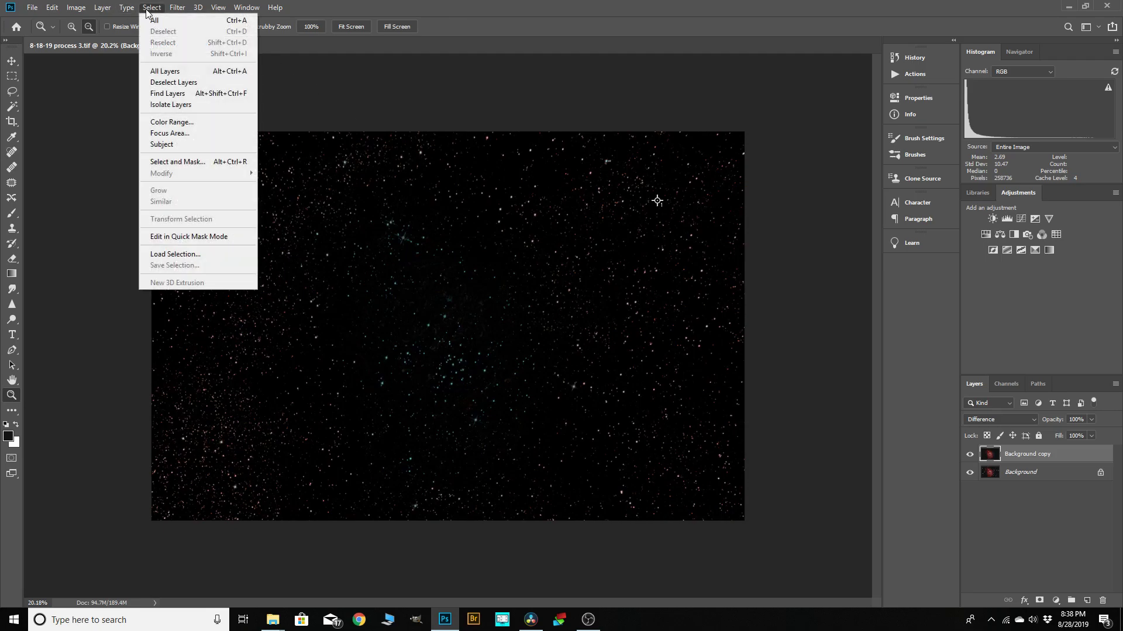
left_click(170, 119)
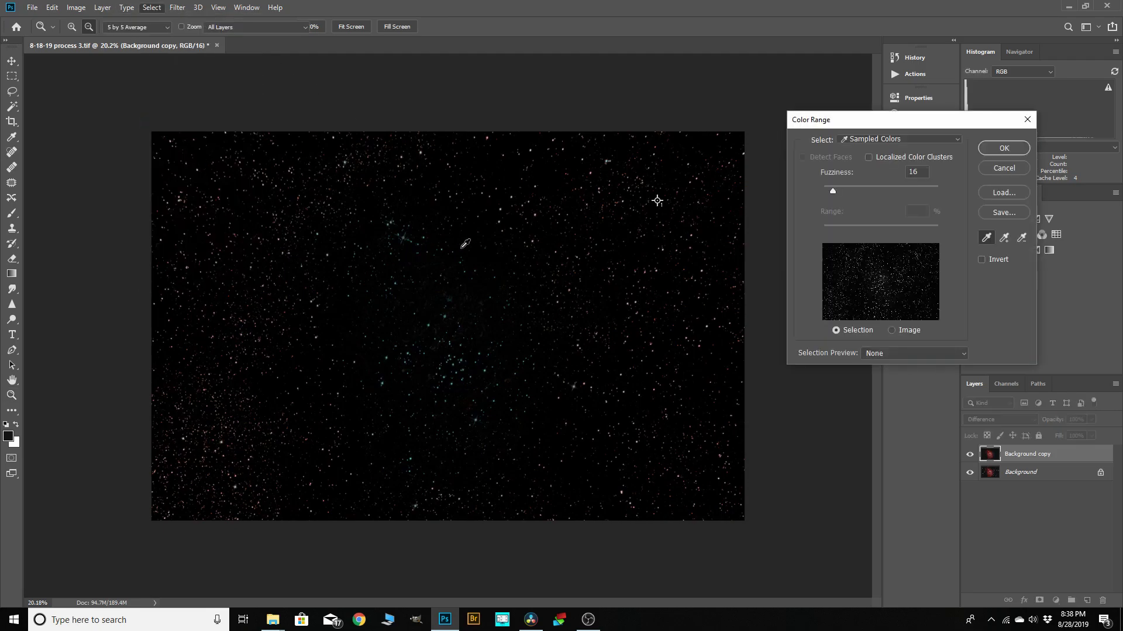
left_click(956, 139)
left_click(873, 251)
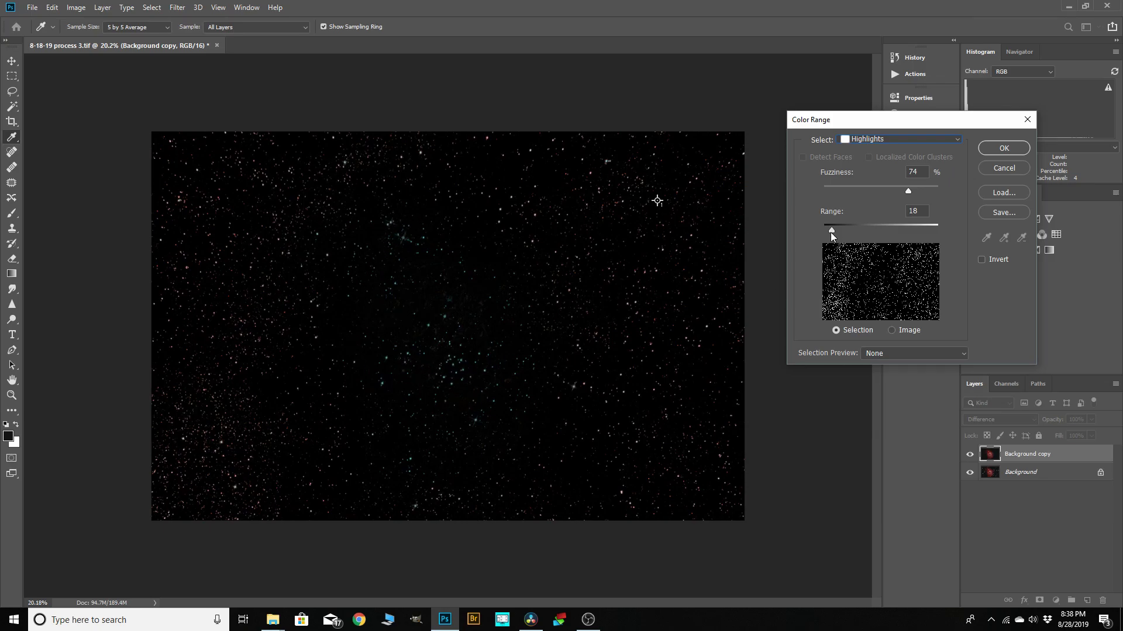
Tune the highlights range to about 29 with 74% fuzziness and apply the star selection.
left_click_drag(832, 229, 837, 229)
left_click_drag(836, 230, 827, 231)
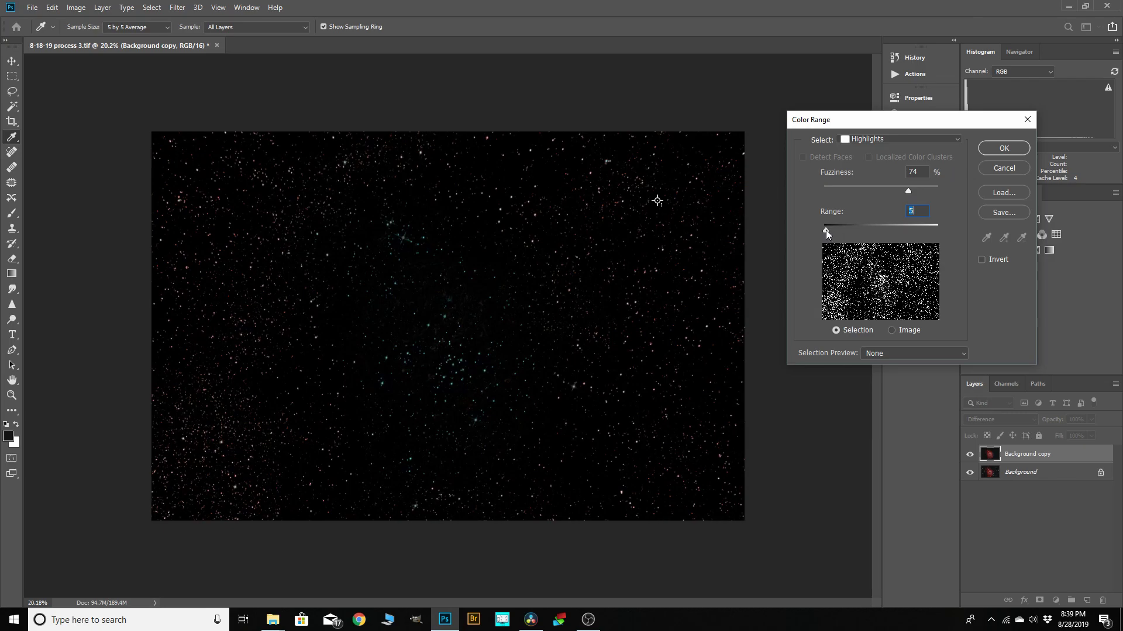
left_click_drag(826, 230, 832, 230)
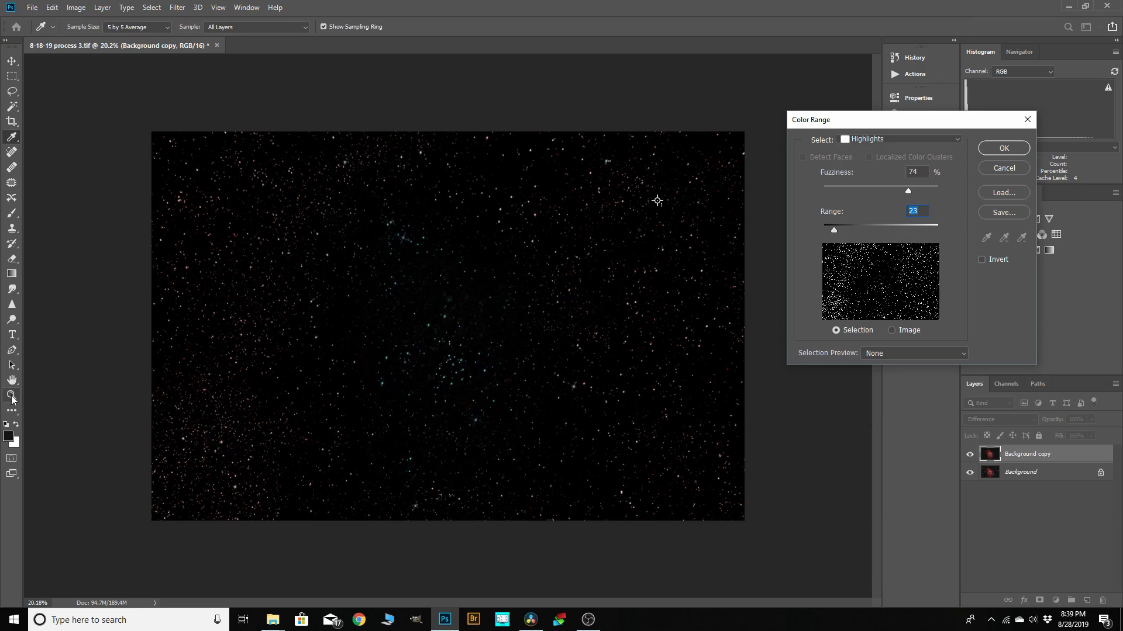
scroll(702, 449, "up", 5)
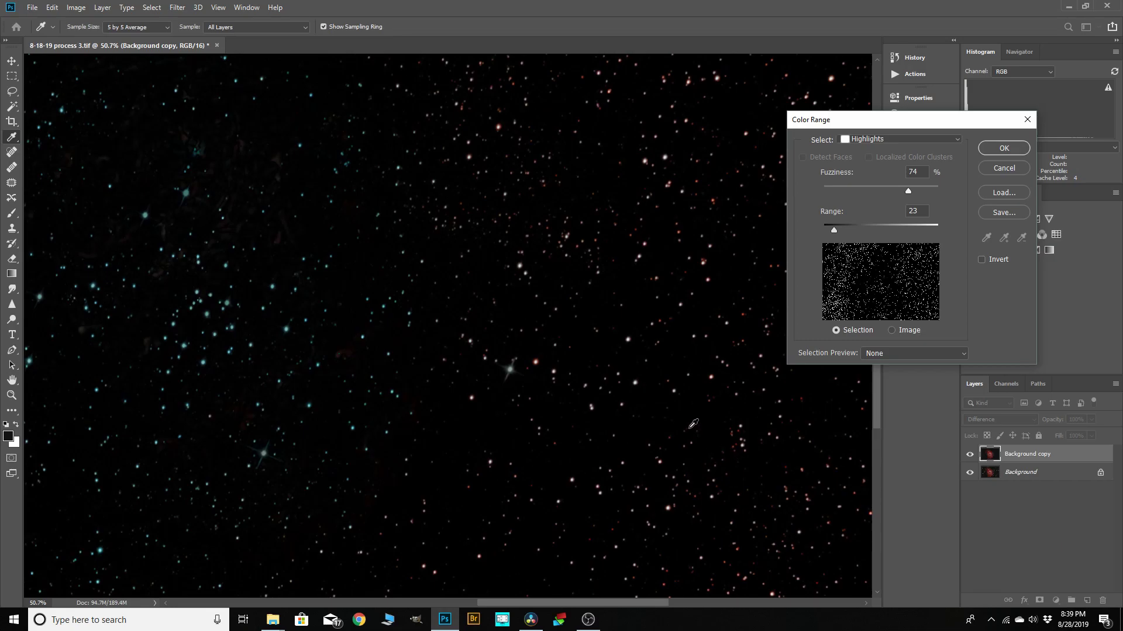
scroll(684, 412, "up", 2)
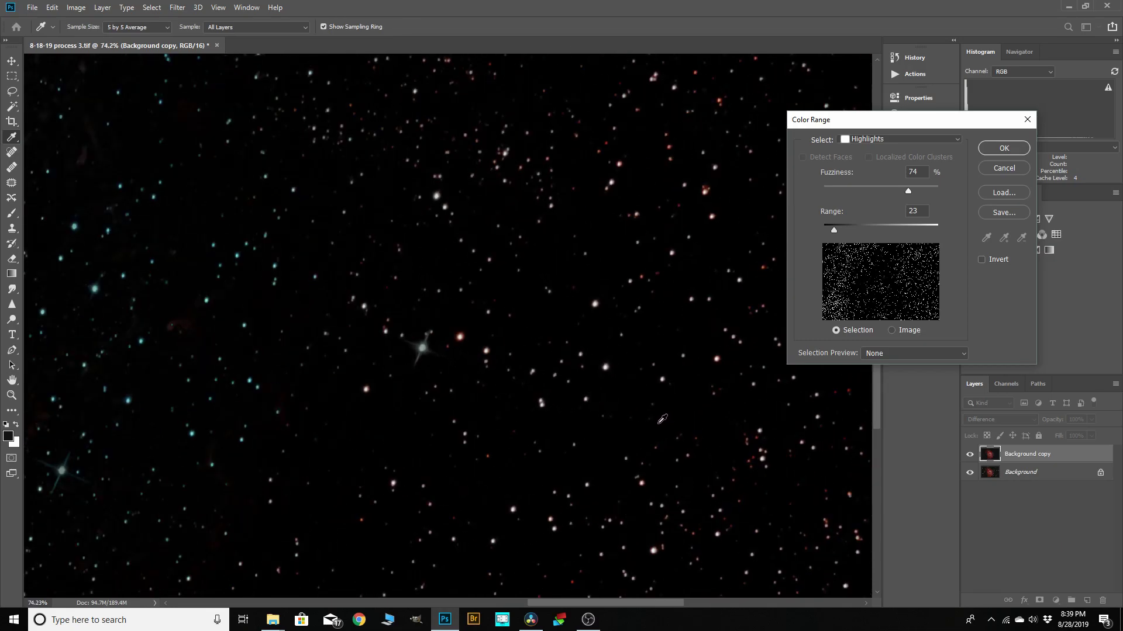
scroll(656, 409, "down", 5)
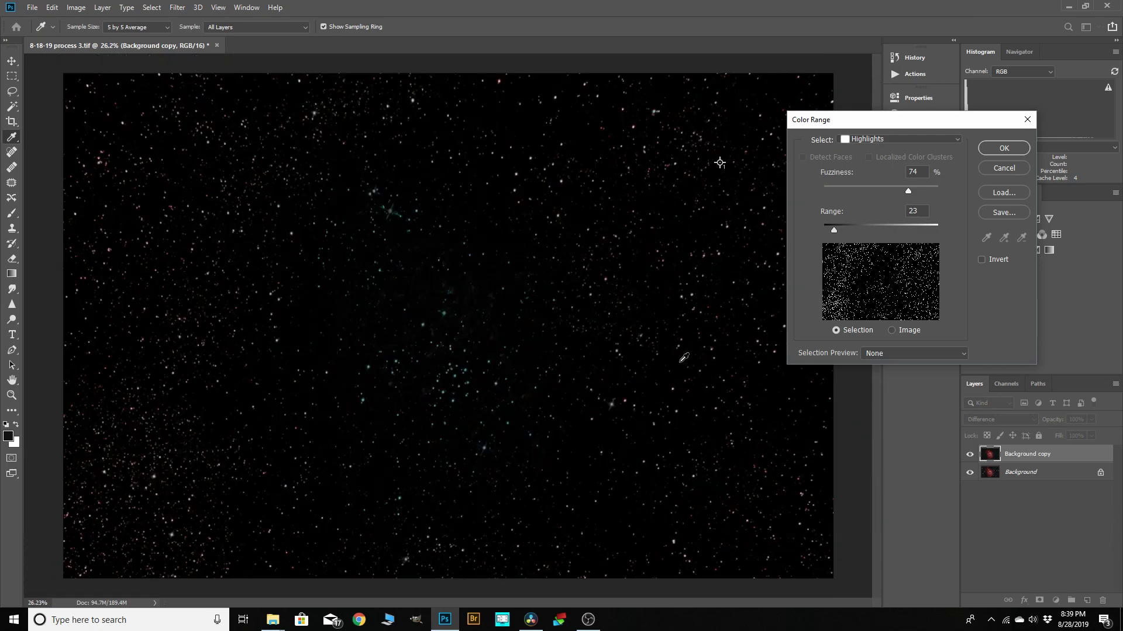
scroll(690, 374, "down", 1)
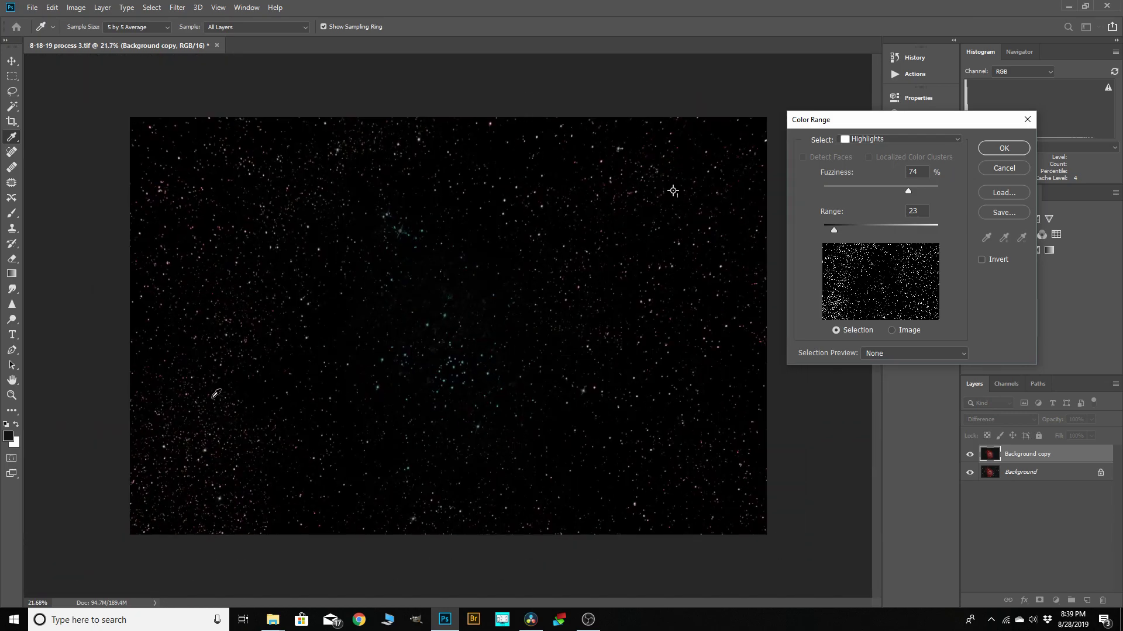
left_click(836, 230)
left_click_drag(836, 234, 843, 234)
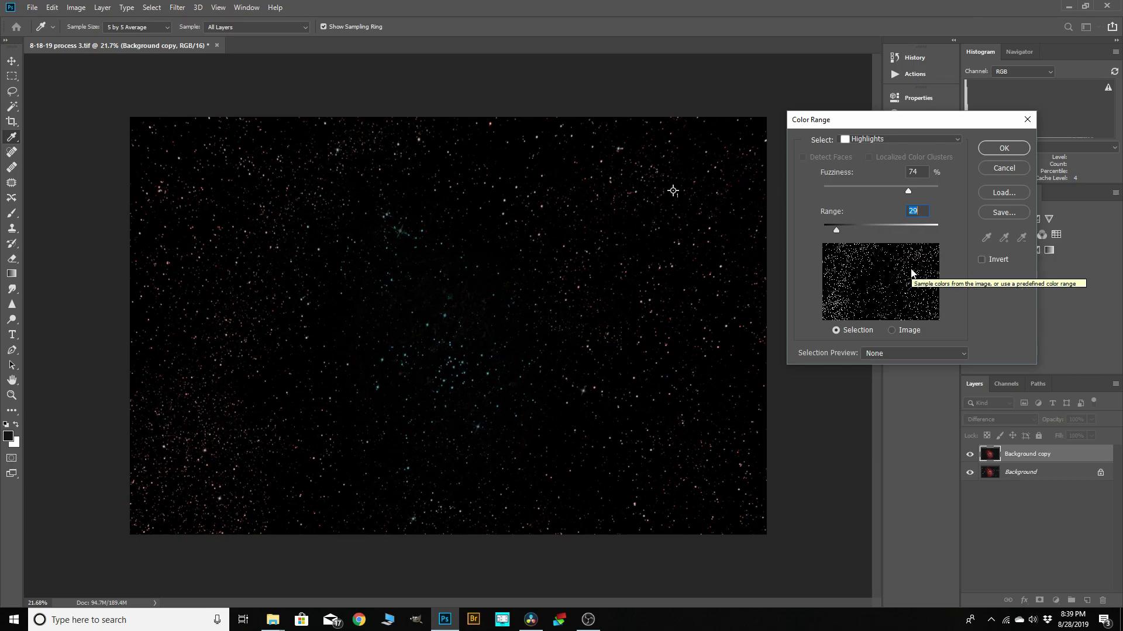
left_click(1004, 151)
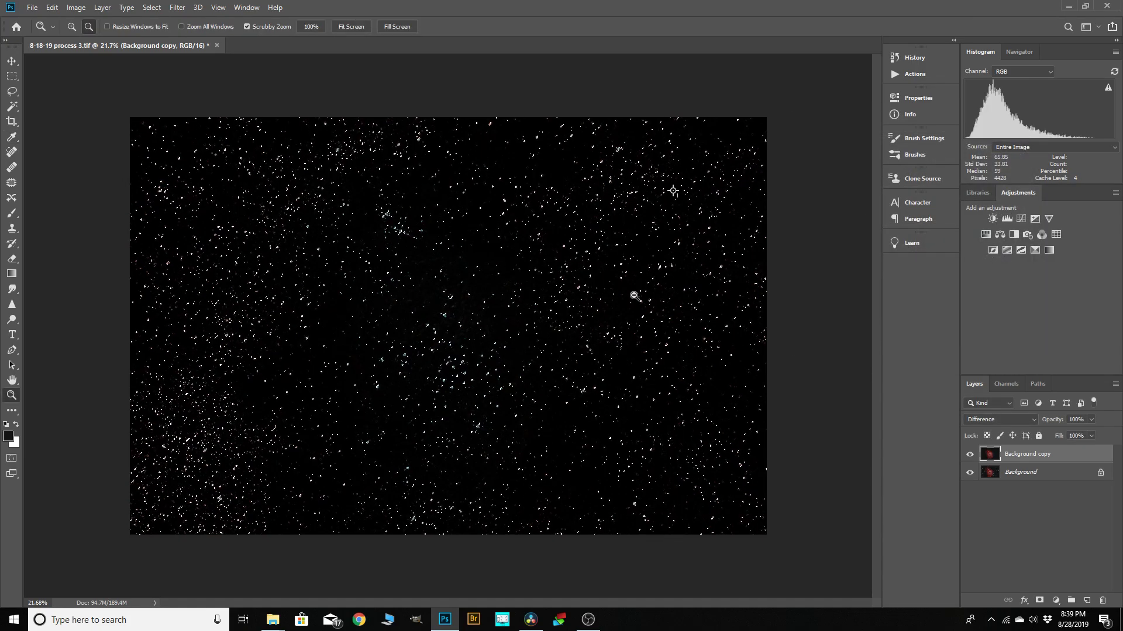
Zoom in on the upper-left stars and back out to check the selection outlines.
left_click_drag(263, 246, 363, 319)
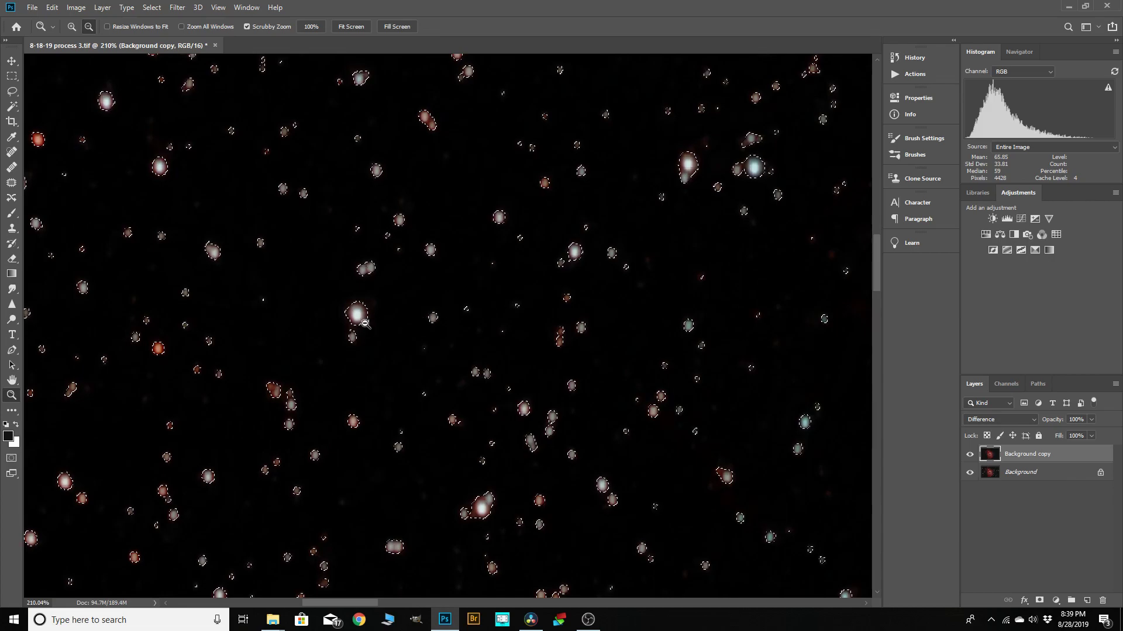
left_click(421, 238, "alt")
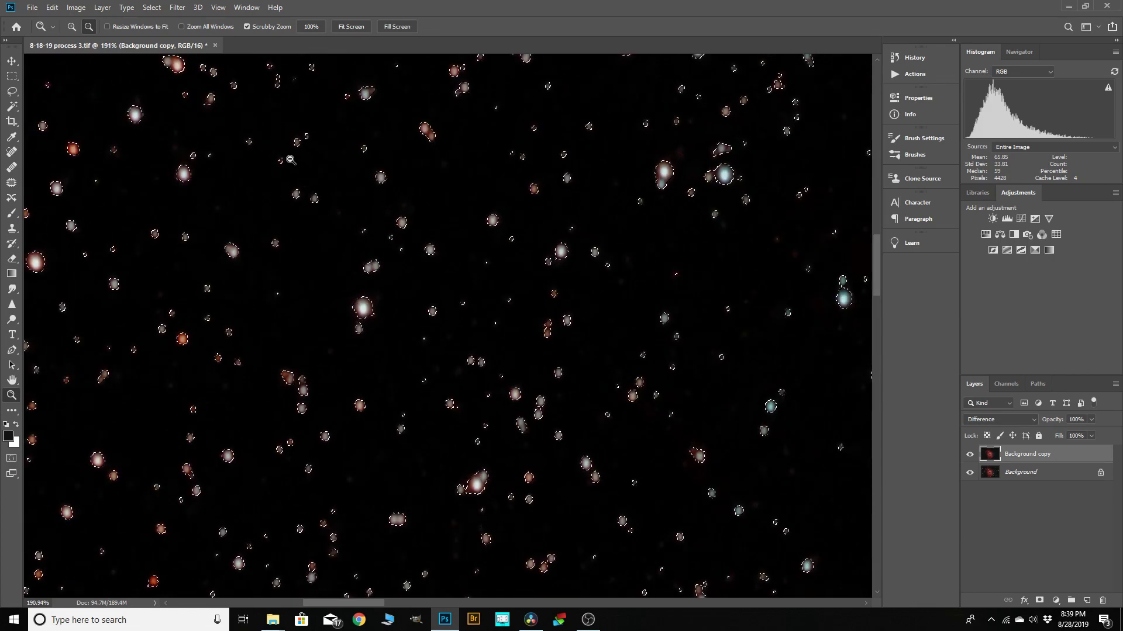
left_click(266, 146, "alt")
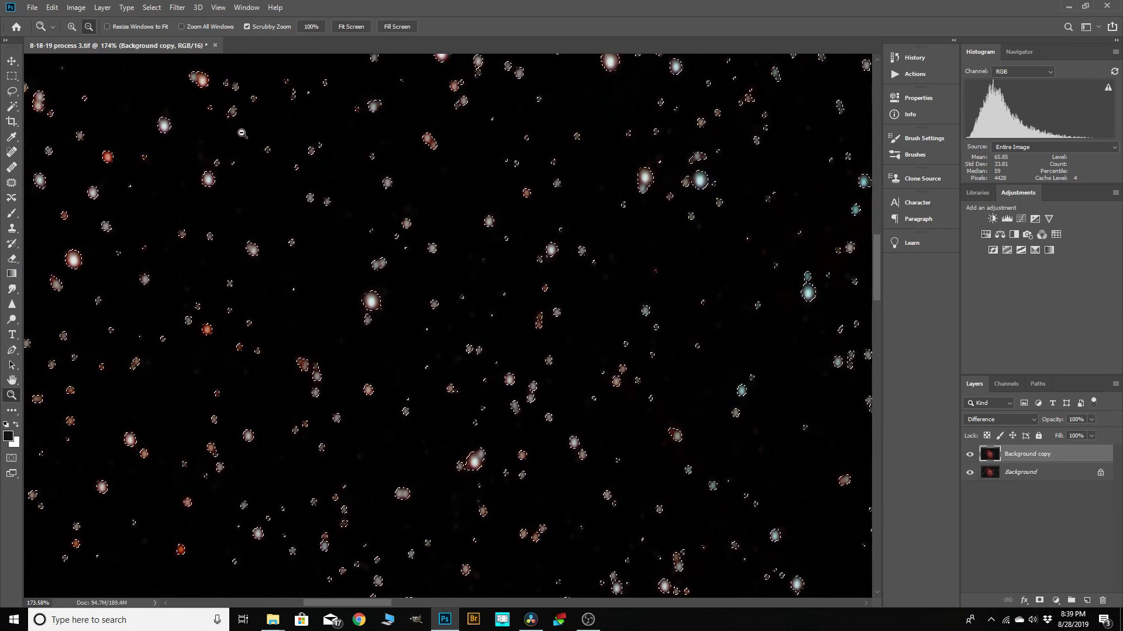
scroll(373, 304, "up", 5)
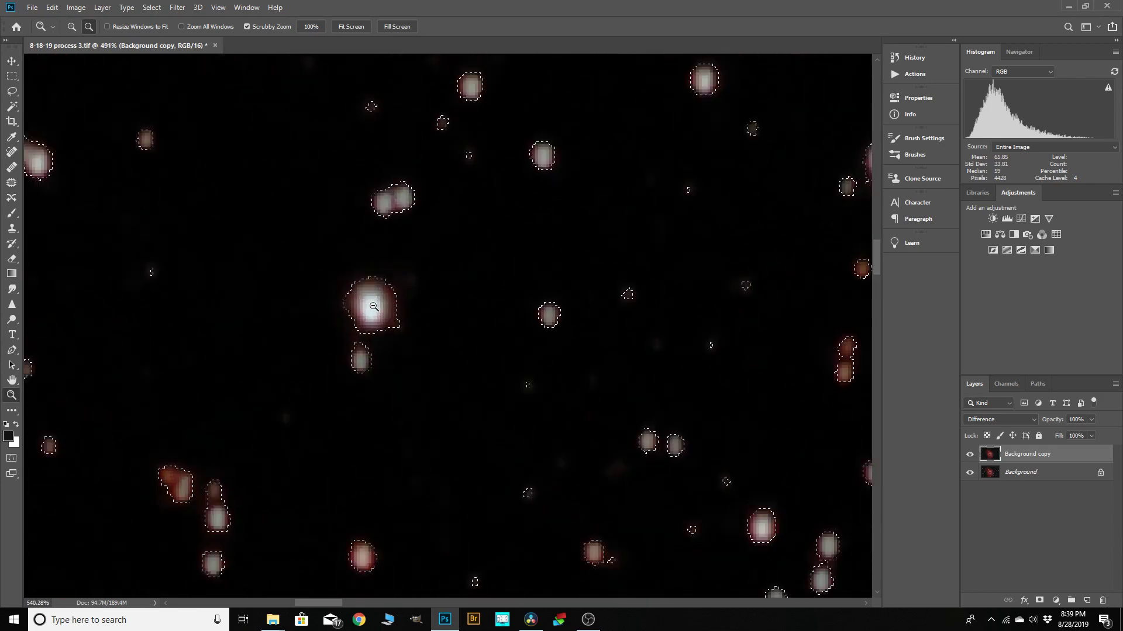
scroll(380, 315, "down", 1)
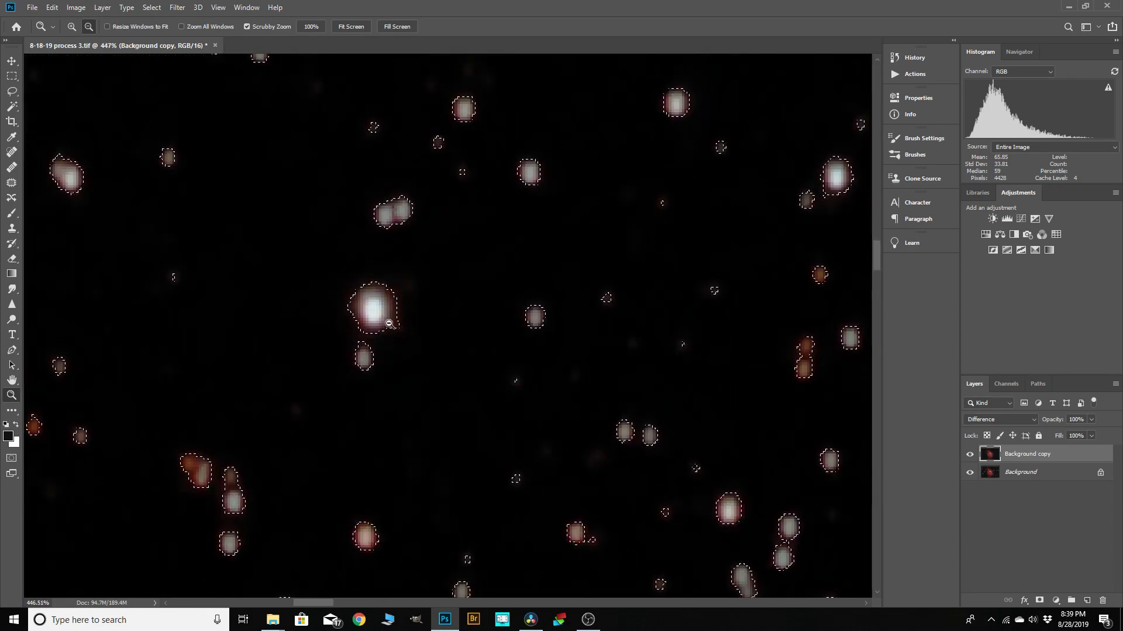
left_click_drag(486, 236, 427, 259)
Expand the star selection by 1 pixel.
left_click(152, 8)
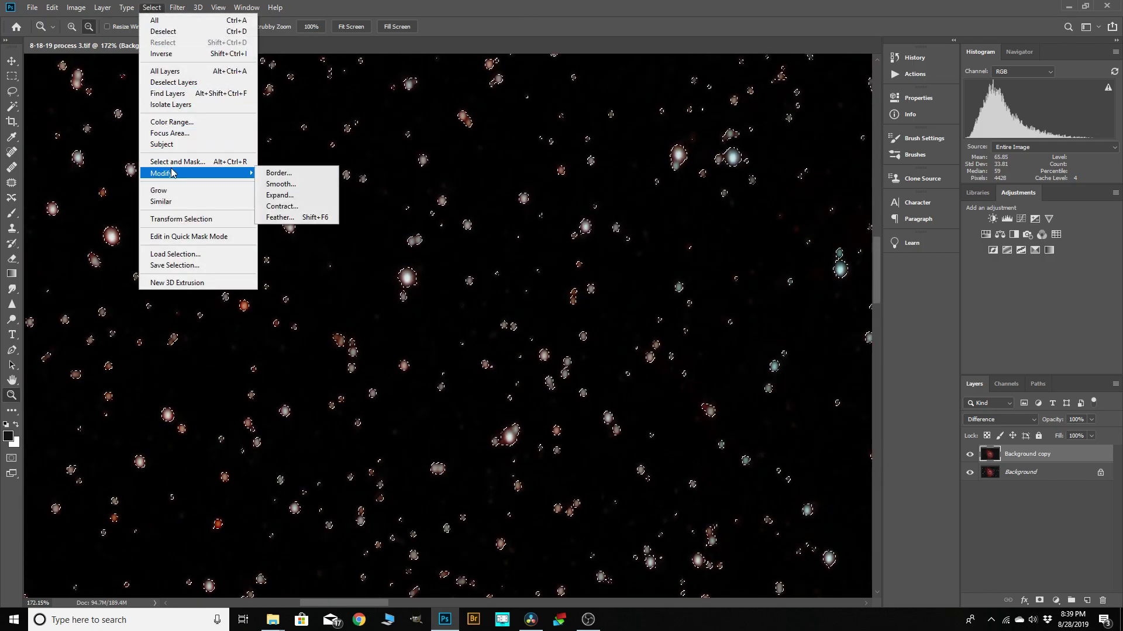
left_click(279, 196)
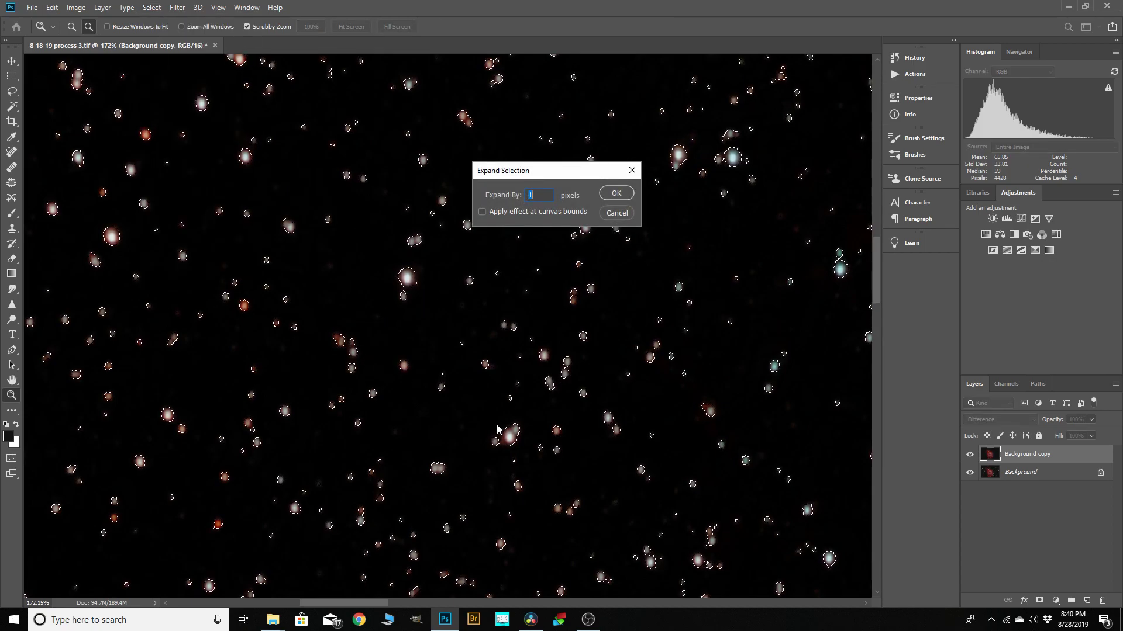
left_click(614, 194)
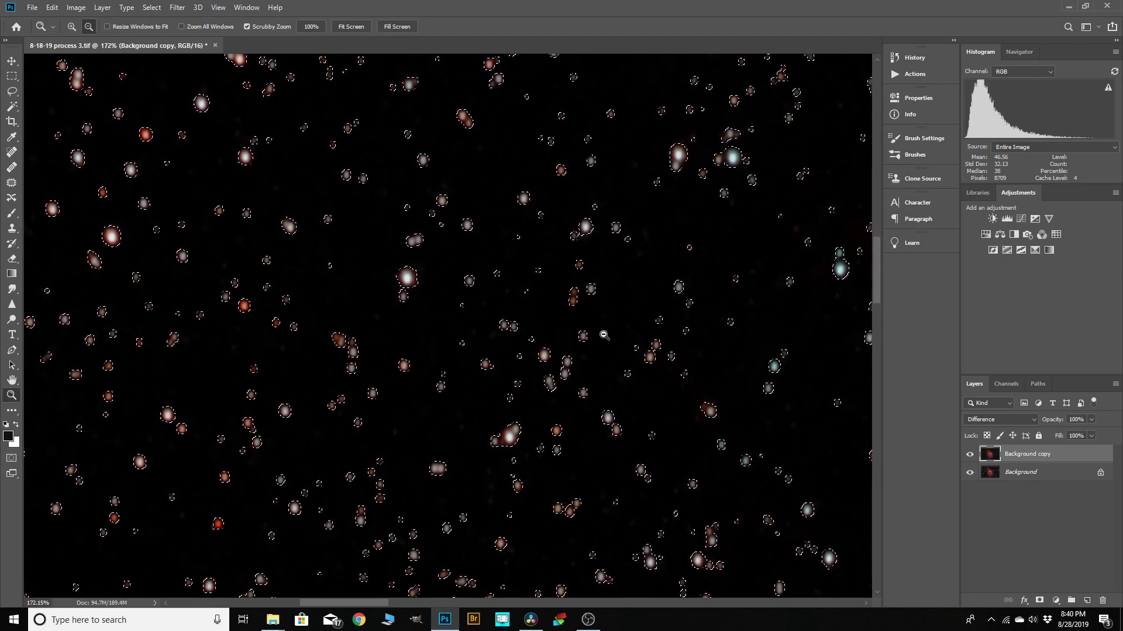
Feather the star selection by 3 pixels.
left_click(156, 8)
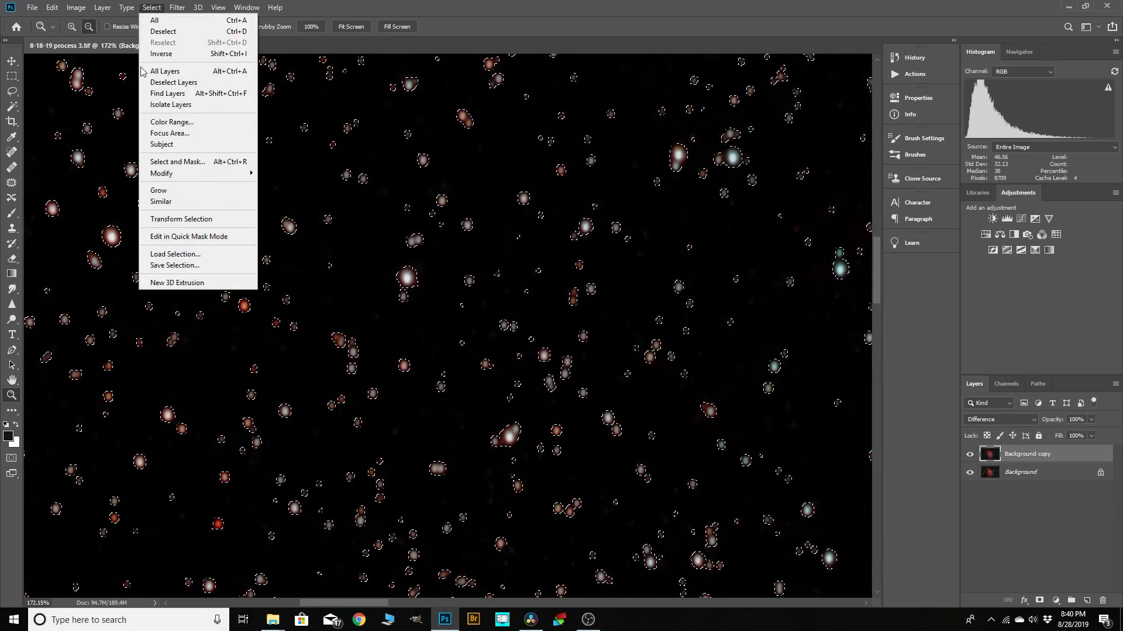
mouse_move(194, 174)
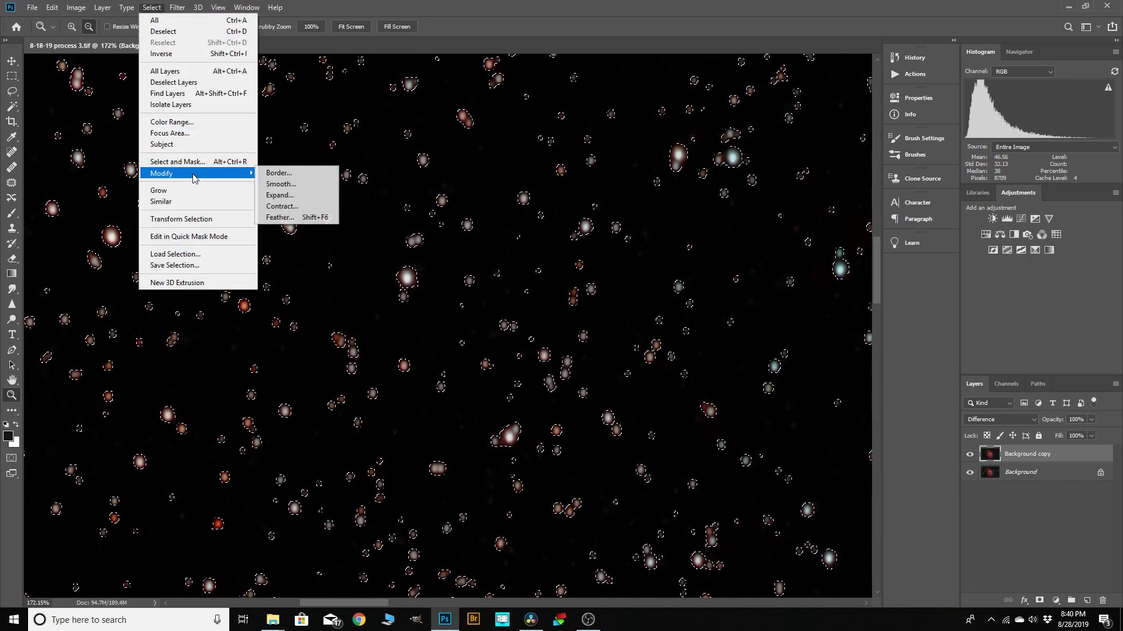
left_click(280, 217)
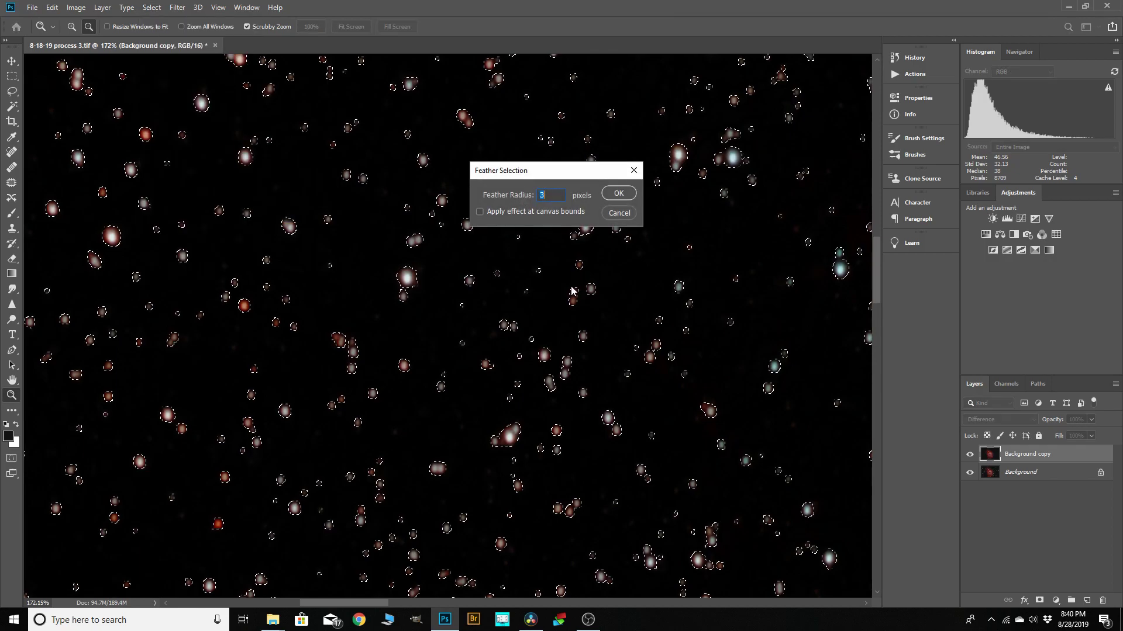
left_click(611, 194)
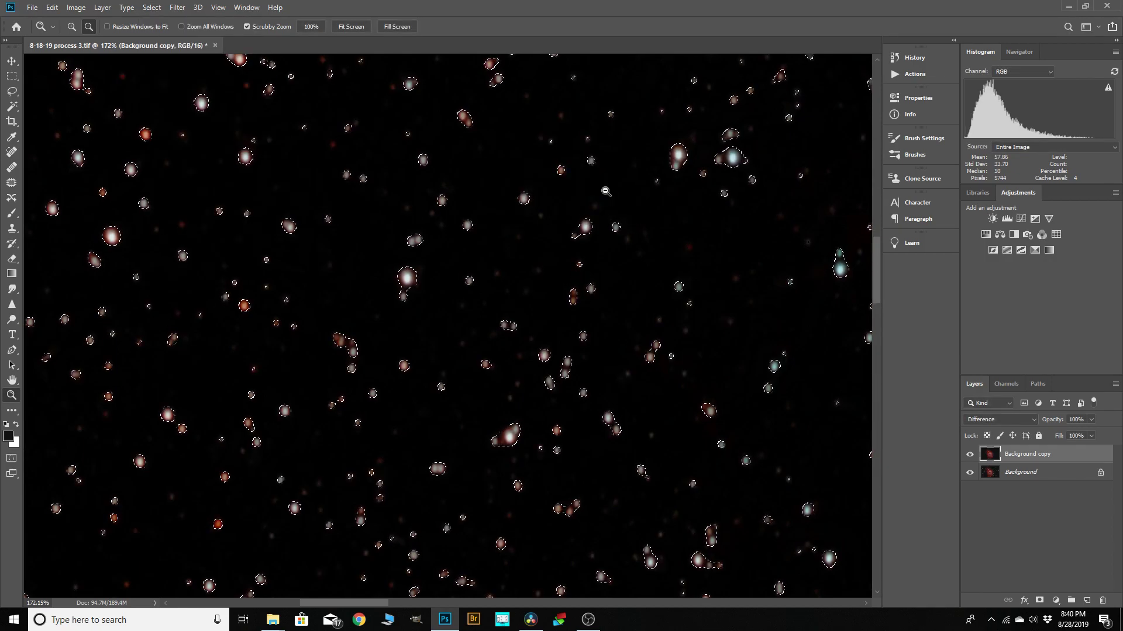
left_click_drag(404, 189, 528, 313)
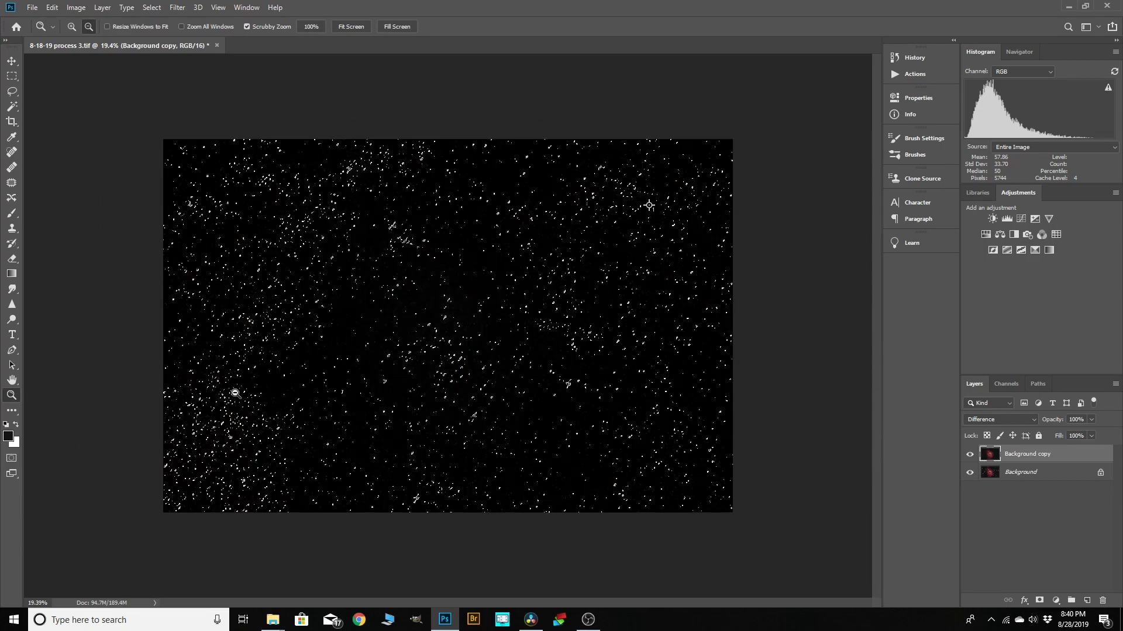
Switch the Background copy layer's blend mode back to Normal.
left_click_drag(590, 328, 617, 322)
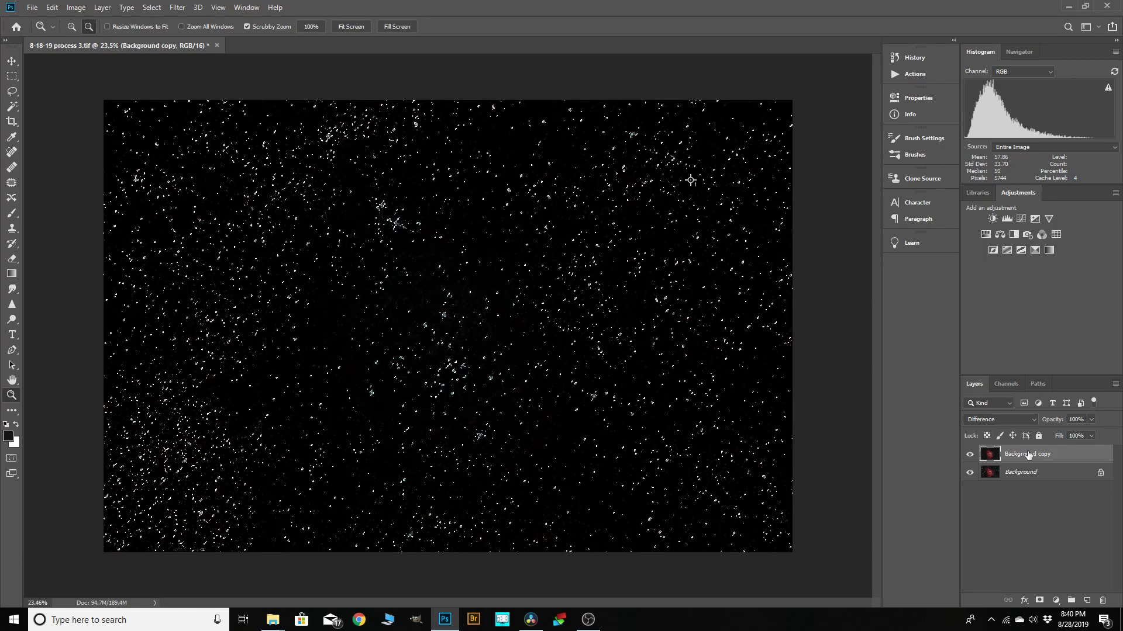
left_click(1035, 421)
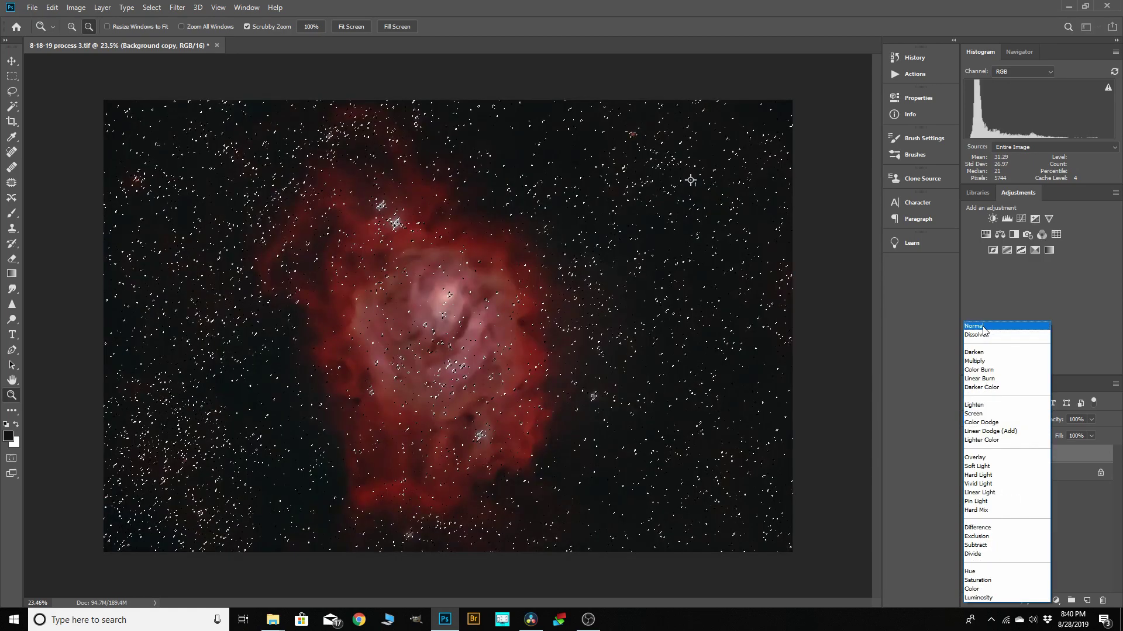
left_click(982, 327)
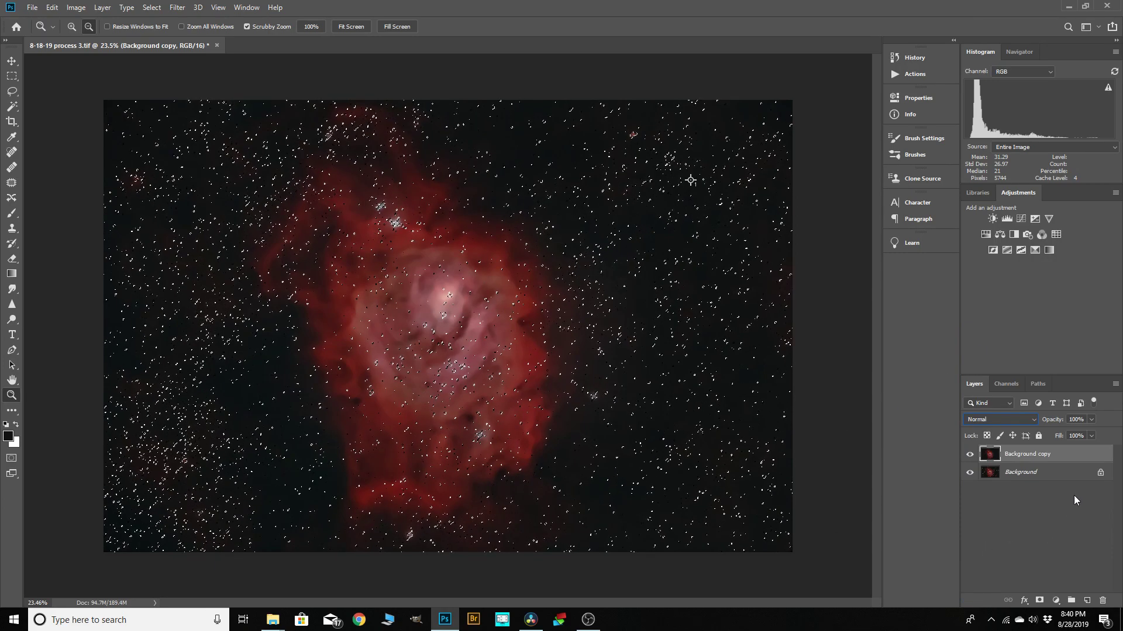
Delete the Background copy layer and confirm the deletion.
right_click(1025, 454)
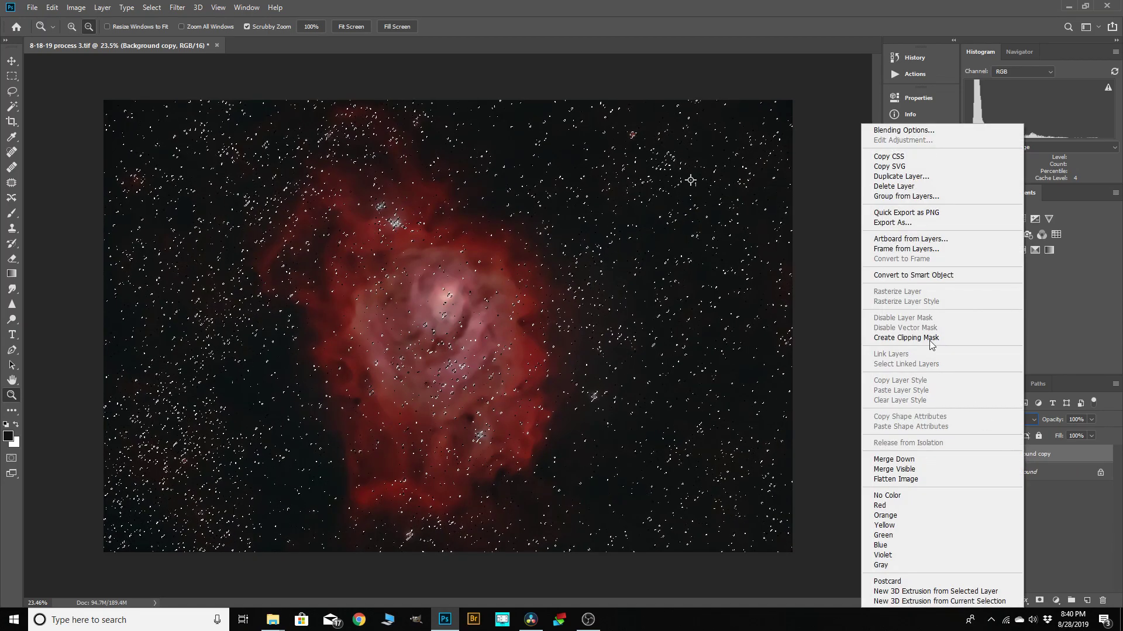
left_click(897, 186)
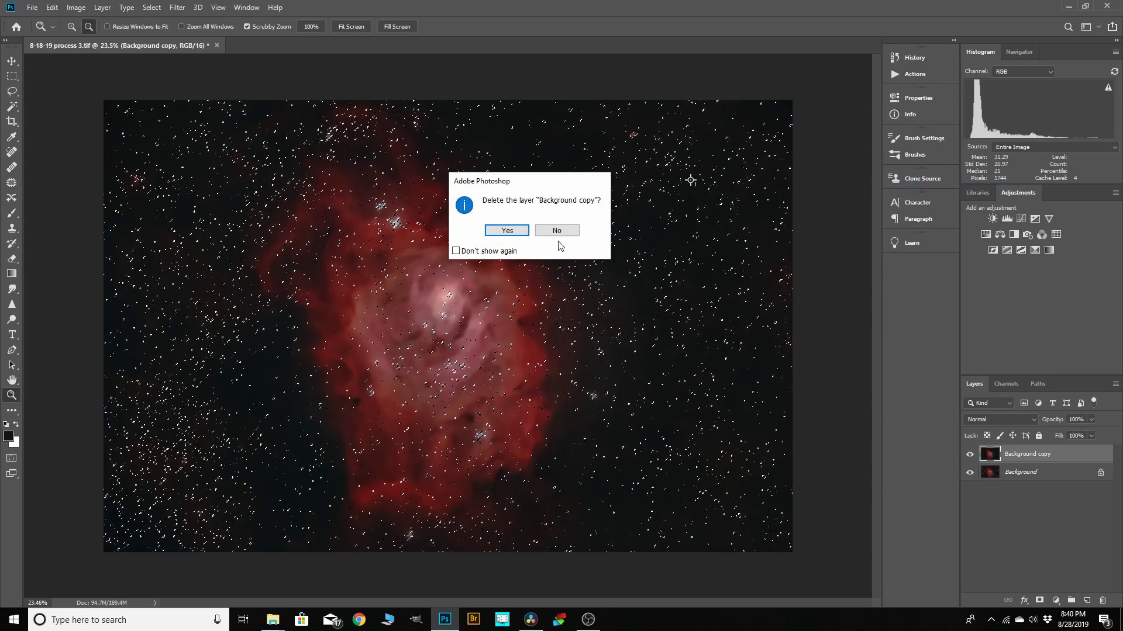
left_click(507, 232)
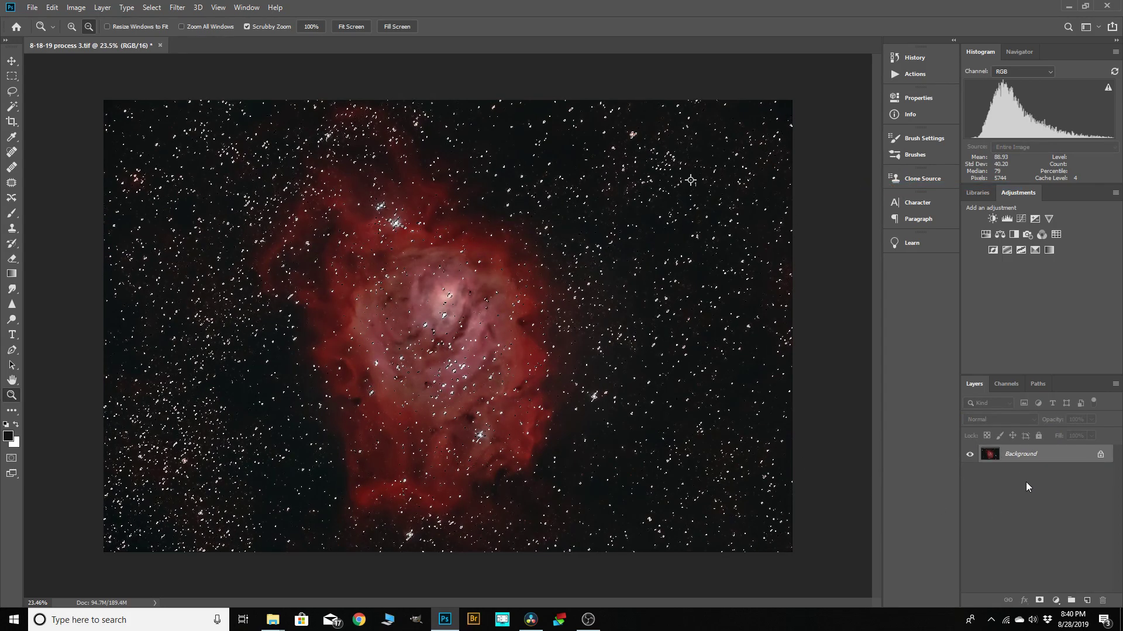
Duplicate the Background layer and add a new empty layer above it.
left_click_drag(1012, 460, 1085, 601)
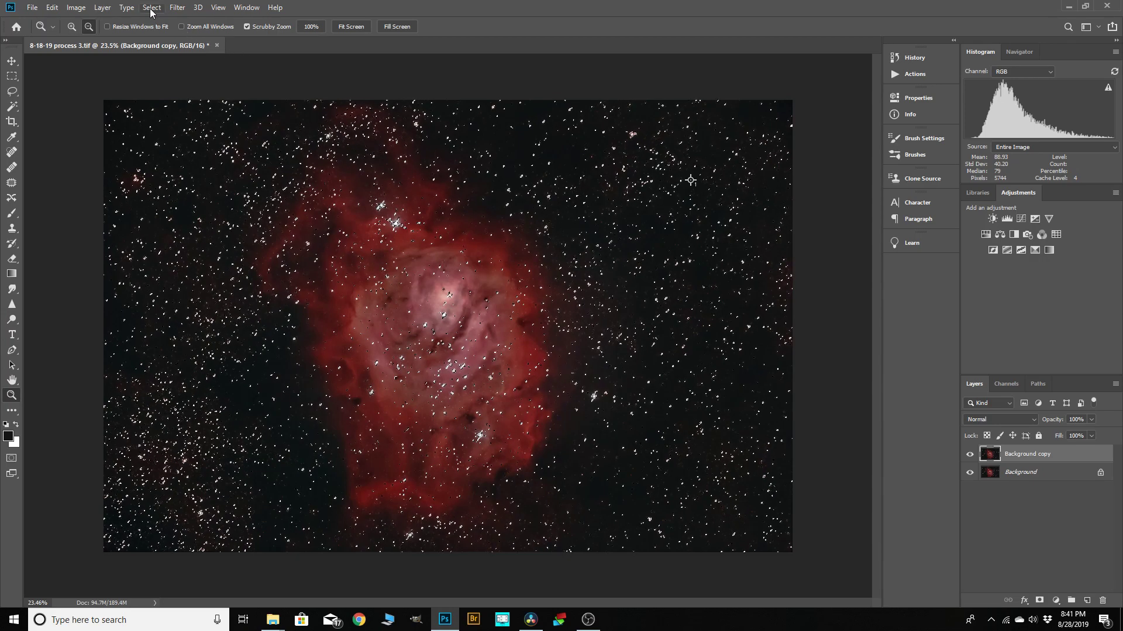
left_click(102, 7)
mouse_move(115, 27)
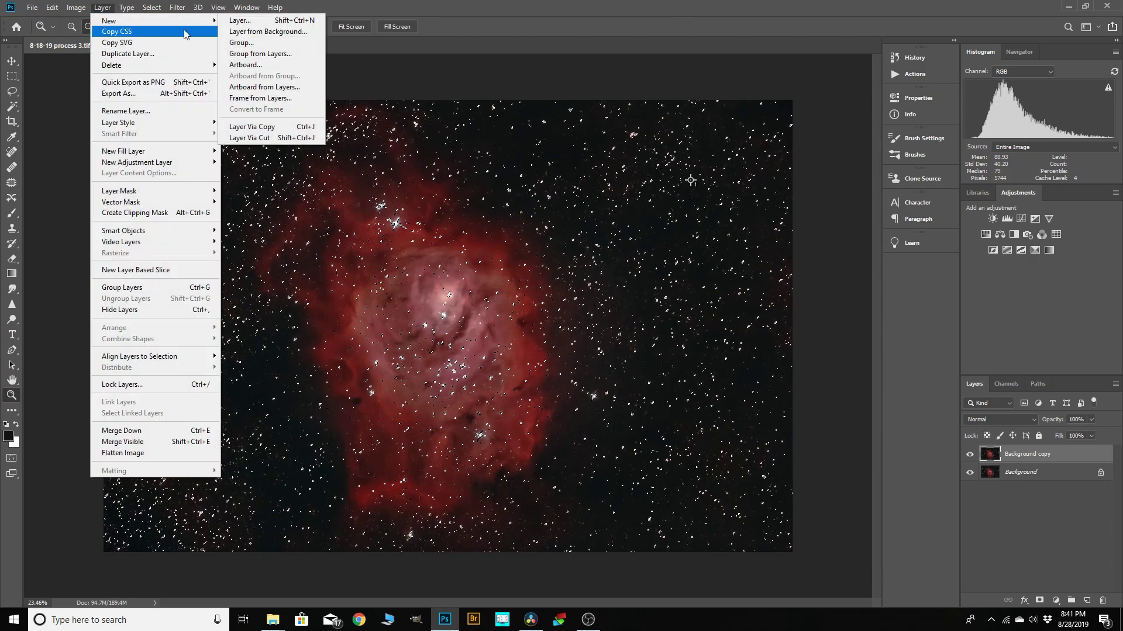
left_click(260, 128)
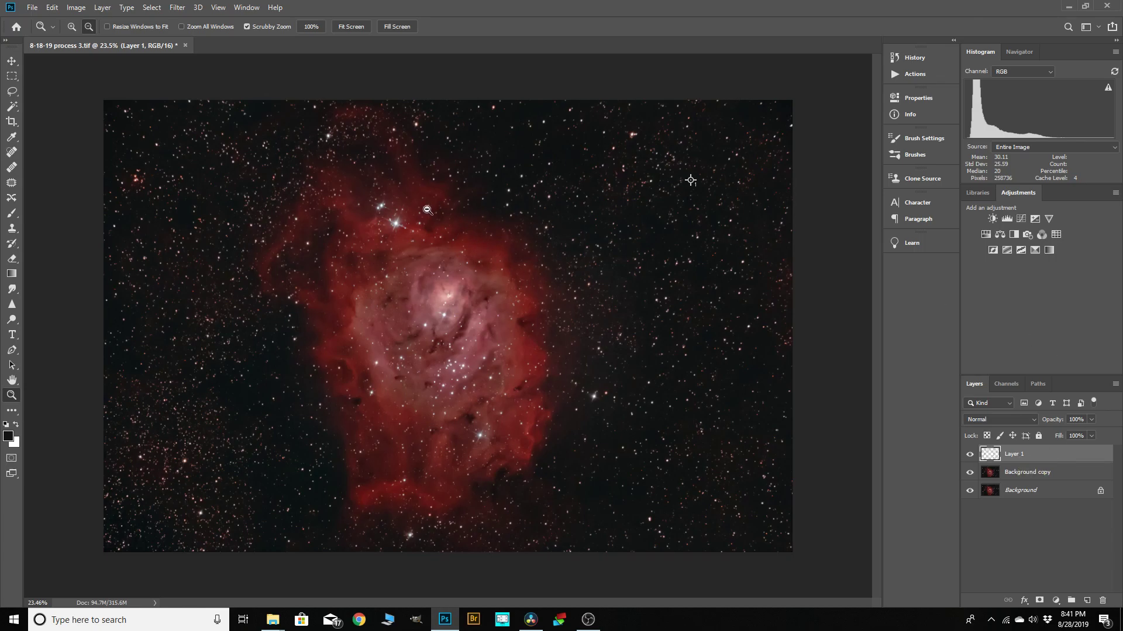
Rename the new layer to 'stars'.
double_click(1013, 455)
type("stars")
key("Return")
Open the Camera Raw Filter on the stars layer and raise exposure, Clarity +10, Dehaze +3.
left_click(176, 8)
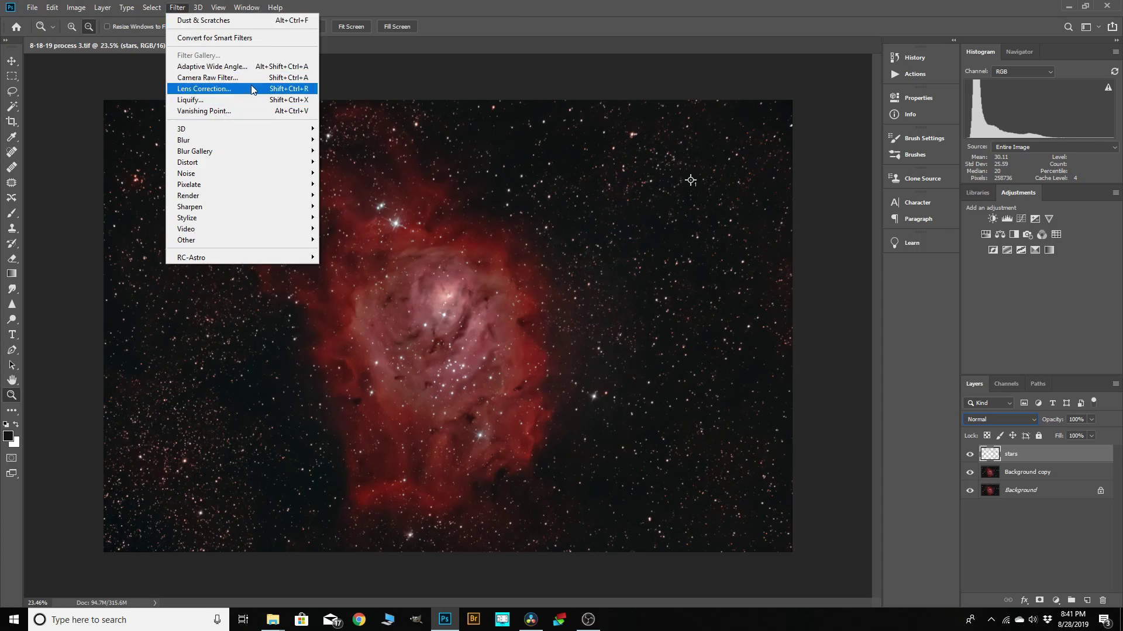
left_click(221, 79)
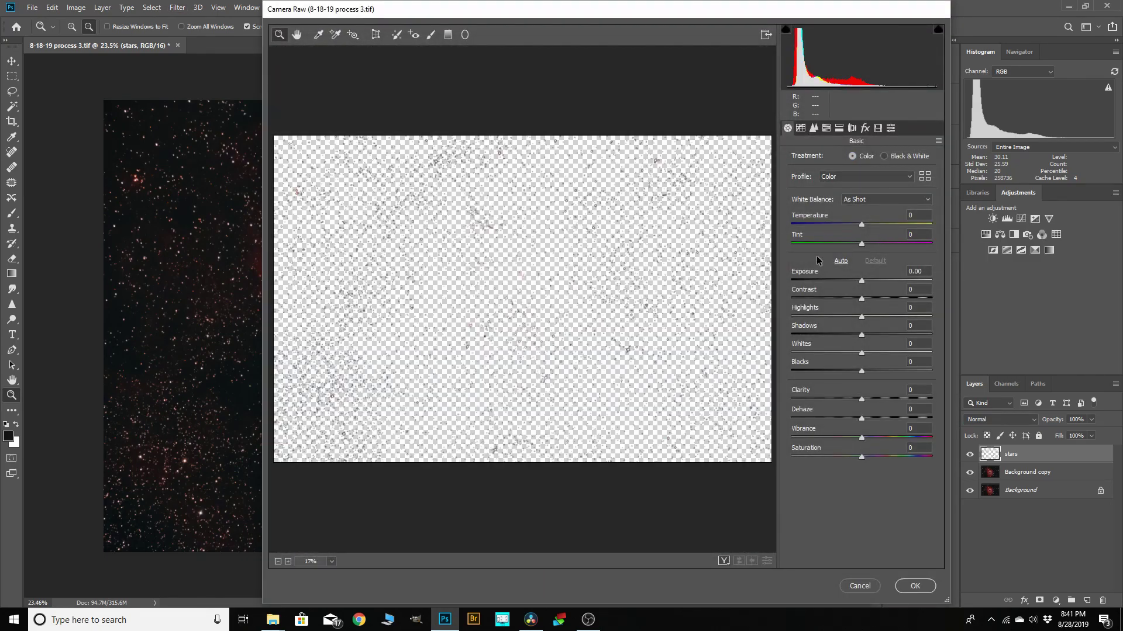
left_click(866, 285)
left_click(869, 399)
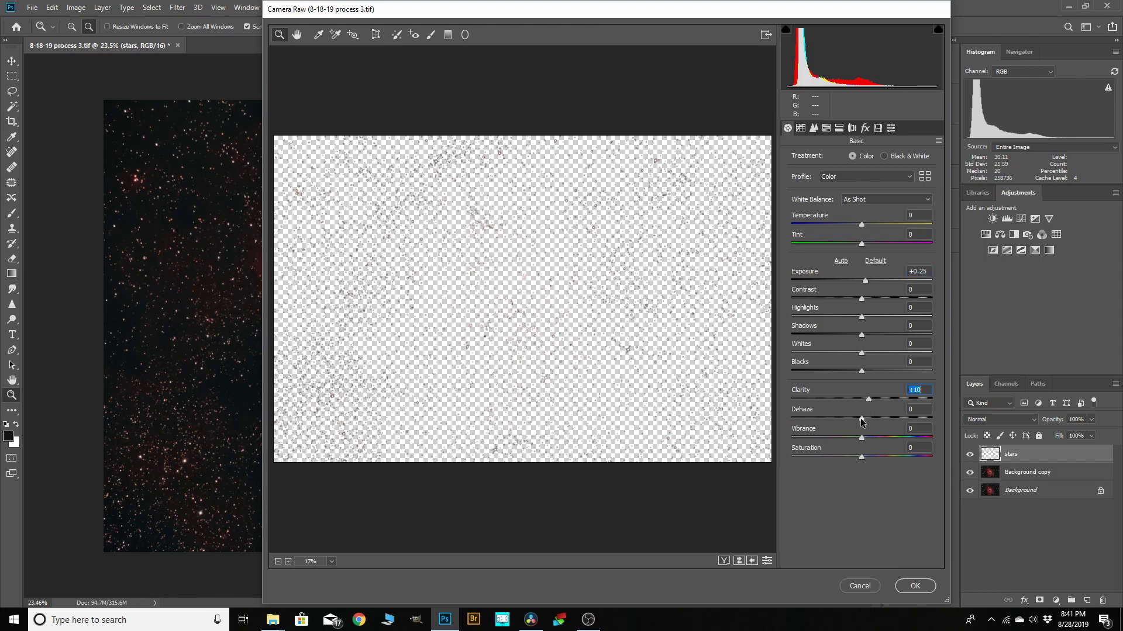
left_click_drag(861, 420, 868, 458)
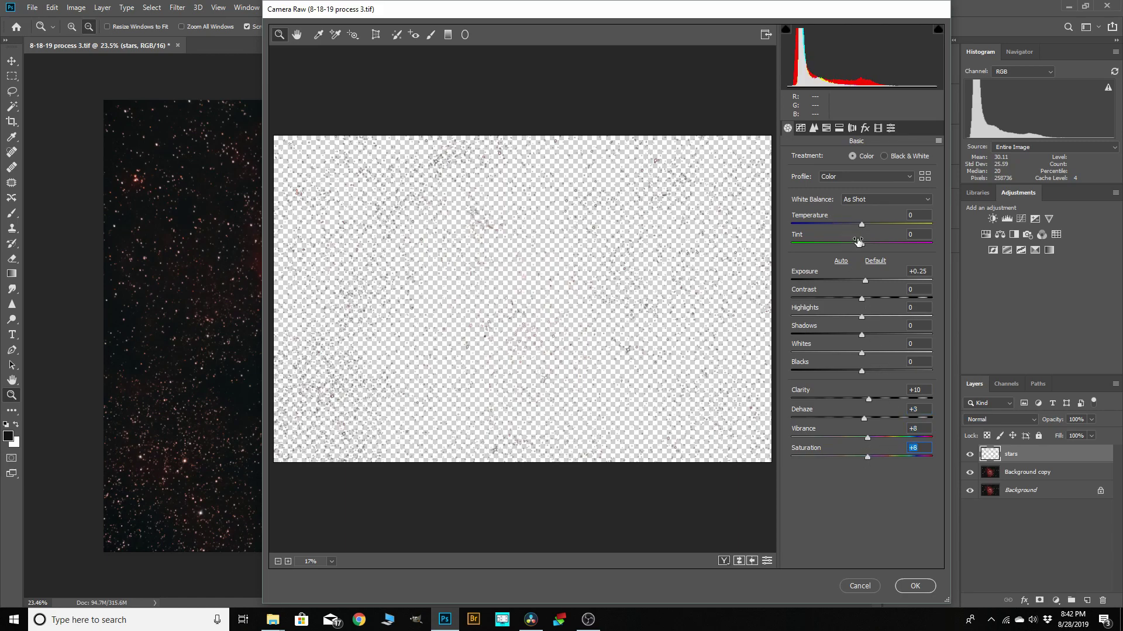
Set luminance and colour noise reduction to 7 and sharpening amount to 25.
left_click(813, 129)
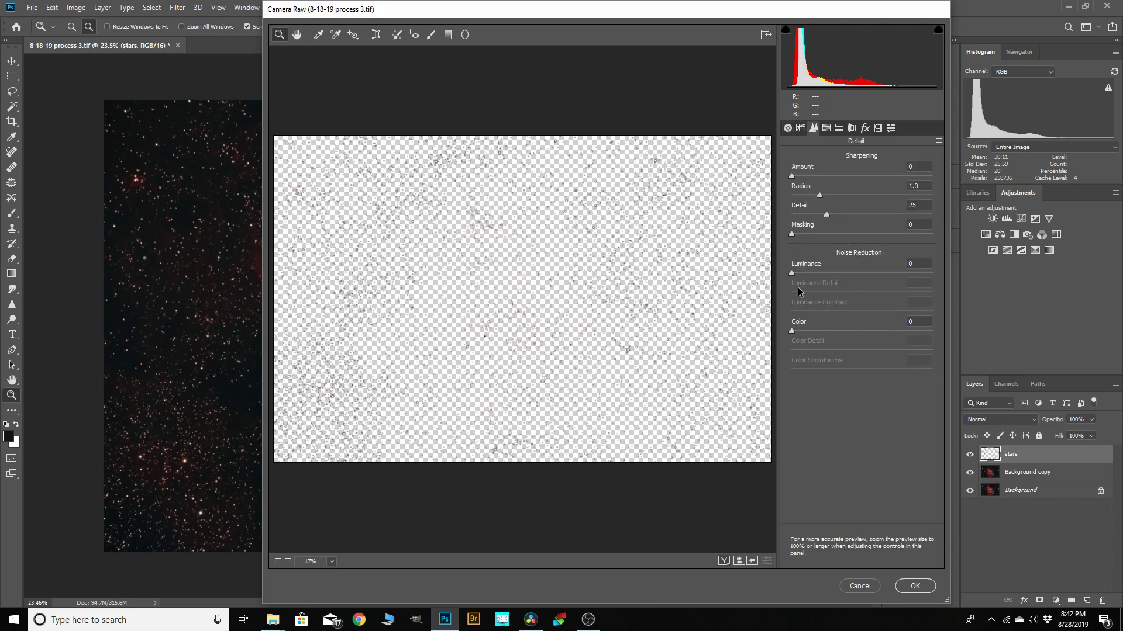
left_click_drag(791, 273, 801, 273)
left_click_drag(791, 331, 801, 331)
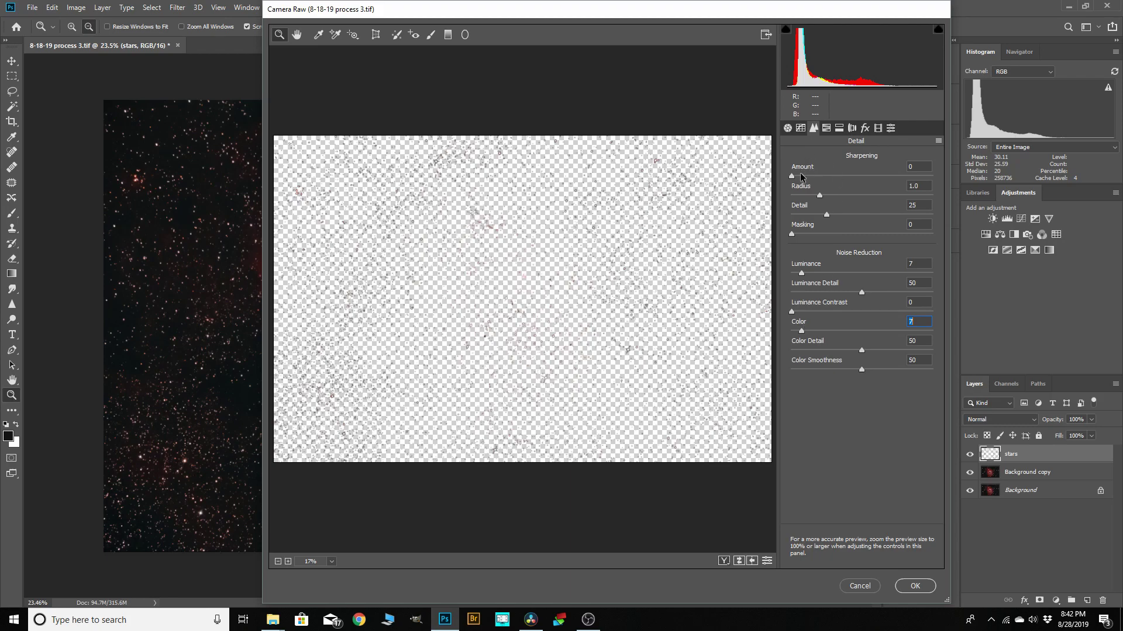
left_click_drag(792, 176, 816, 176)
Raise Exposure to +0.45 and apply the Camera Raw adjustments.
left_click(788, 128)
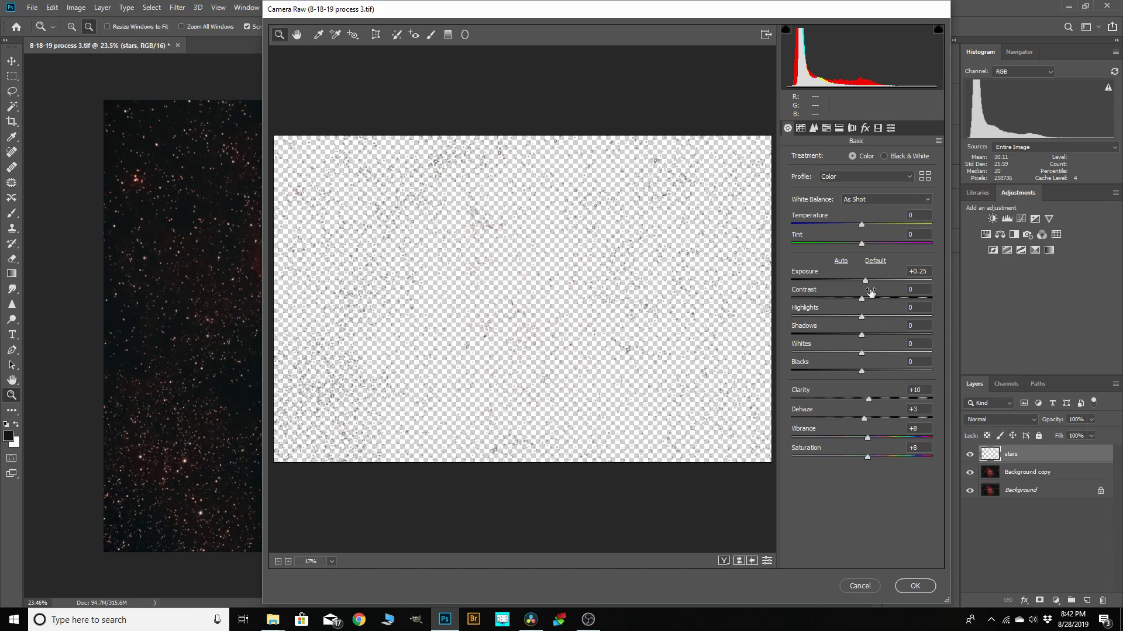
left_click(865, 283)
left_click_drag(867, 283, 869, 282)
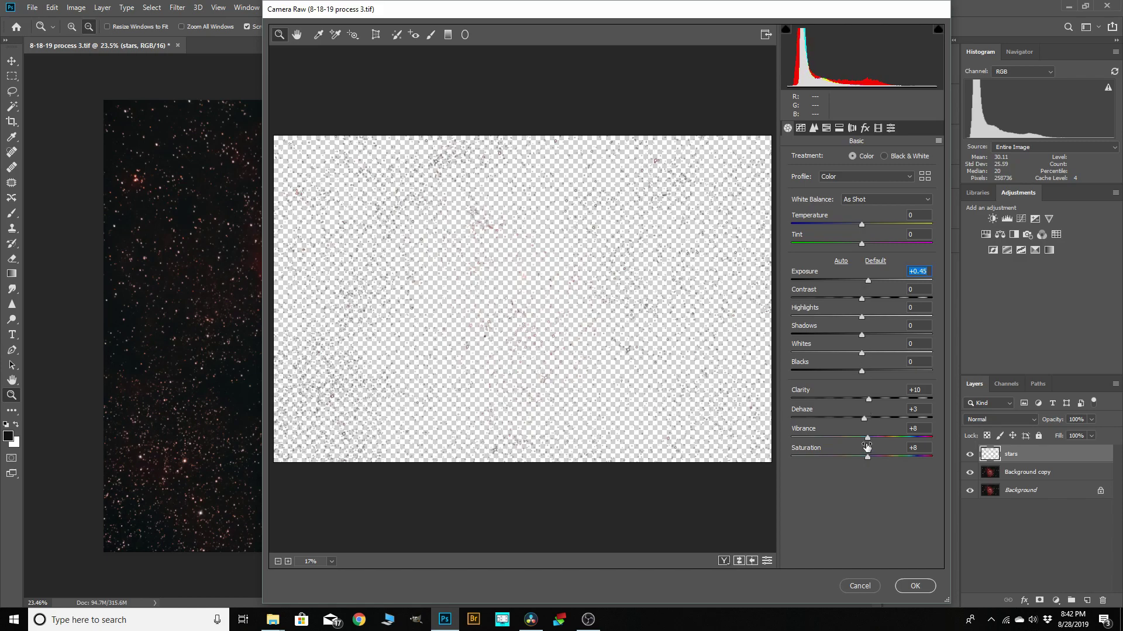
left_click(915, 586)
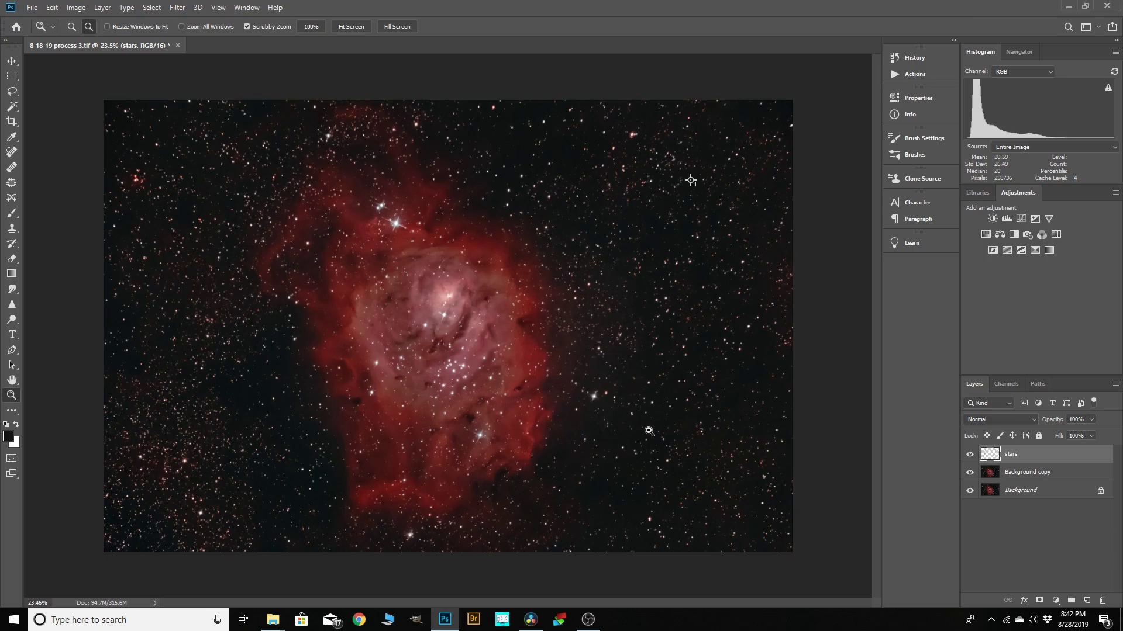
Toggle the stars layer off and on twice to compare, then show the Actions panel.
left_click(970, 455)
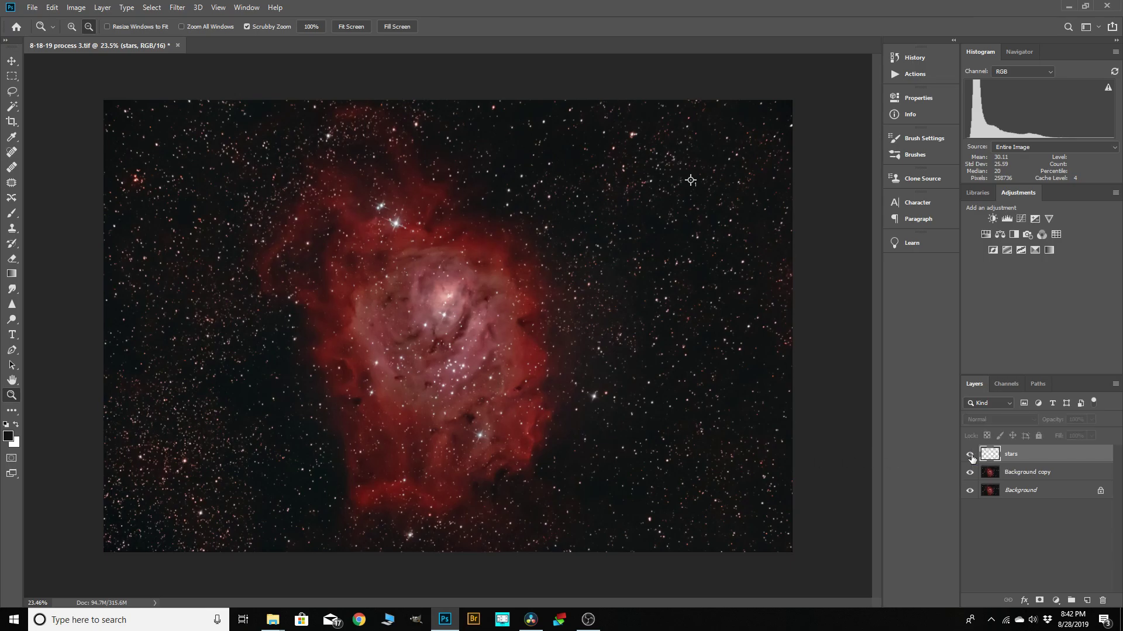
left_click(970, 455)
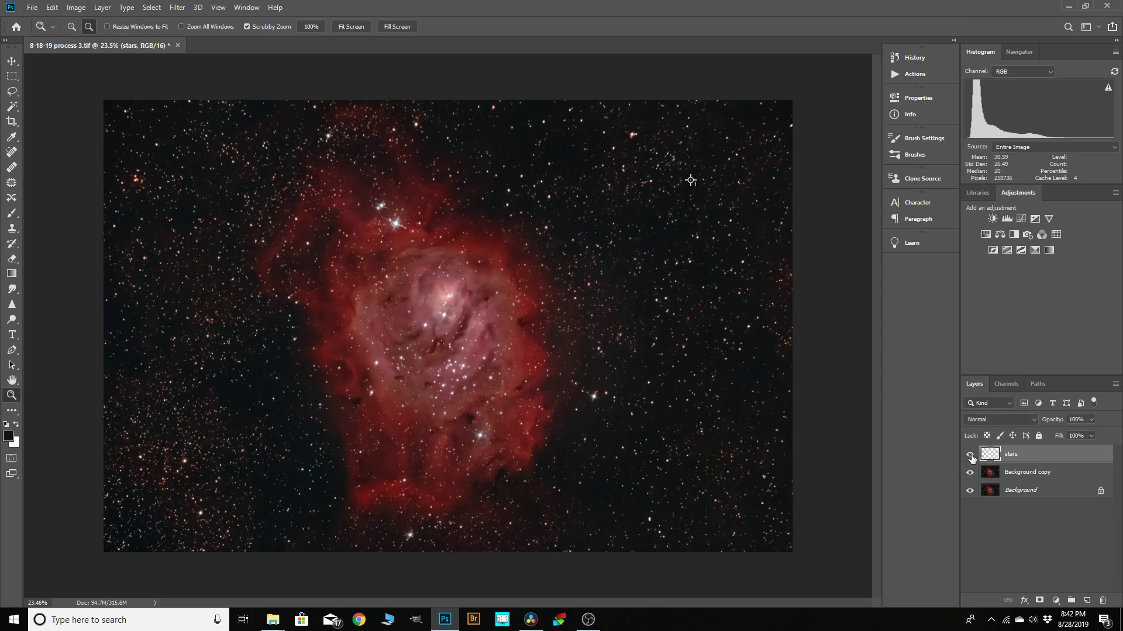
left_click(970, 455)
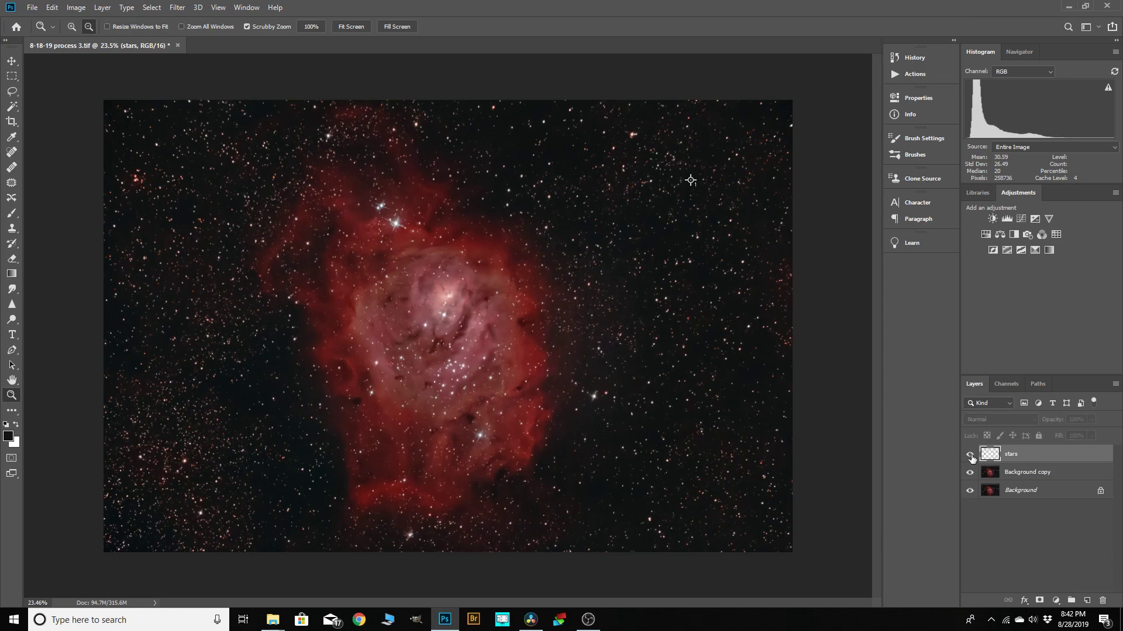
left_click(970, 456)
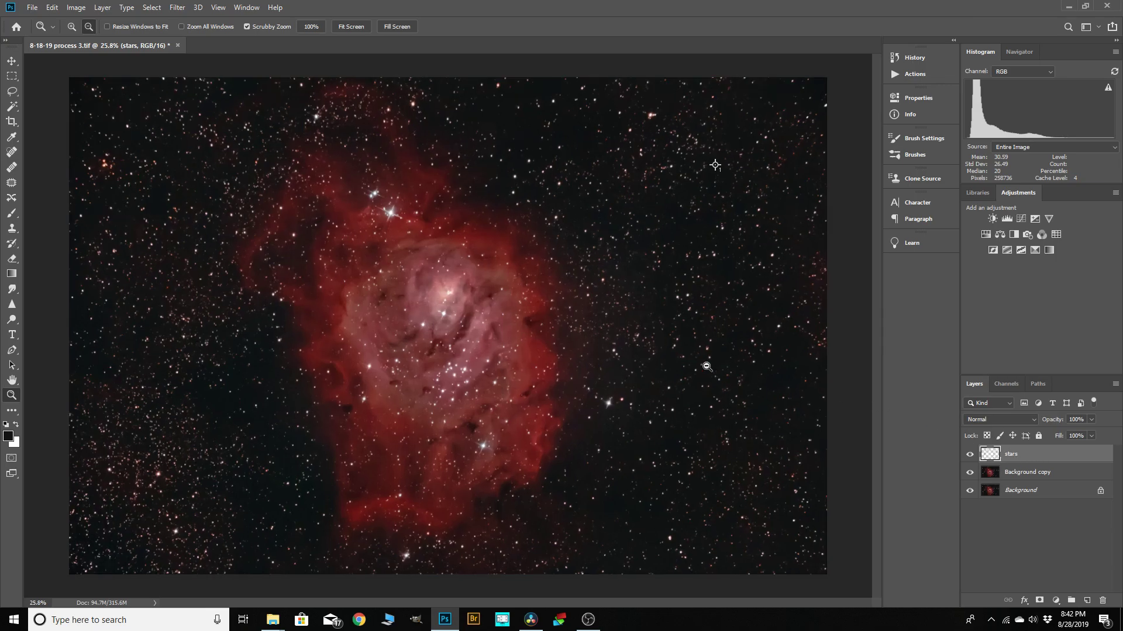
left_click(894, 75)
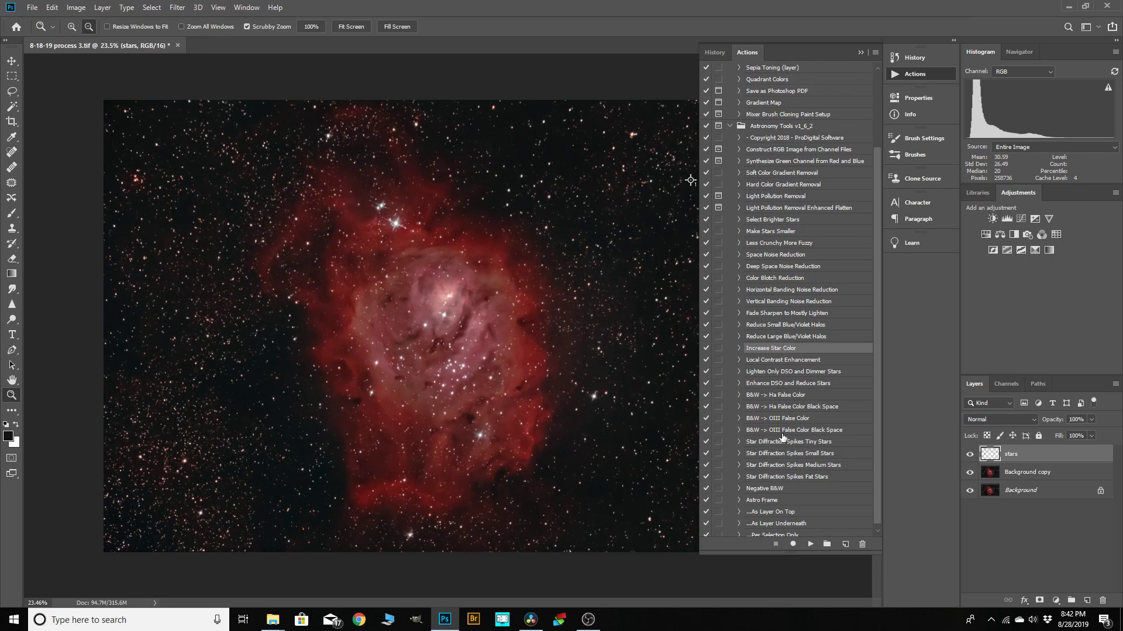
Play the Increase Star Color action, then compare with the stars layer hidden and shown.
left_click(810, 544)
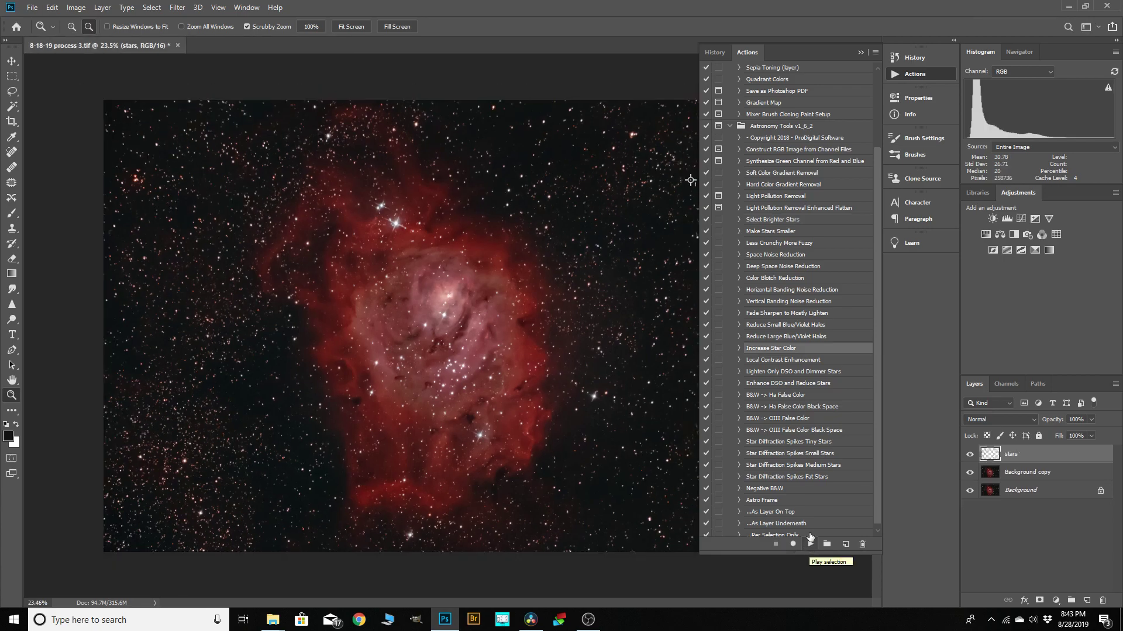
left_click(969, 456)
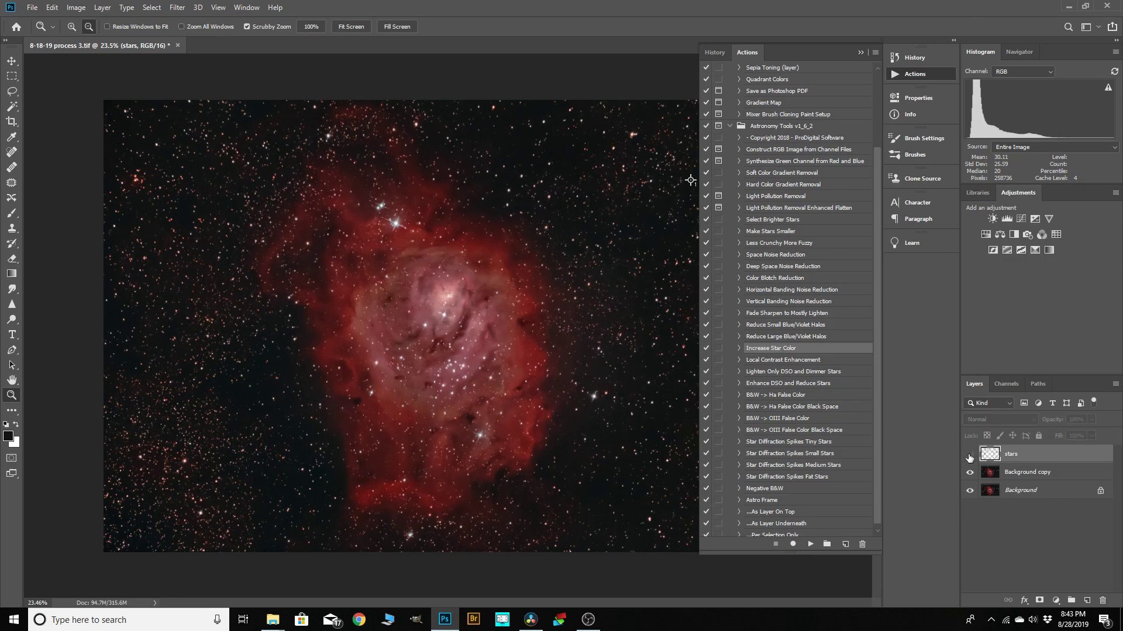
left_click(969, 455)
left_click(969, 456)
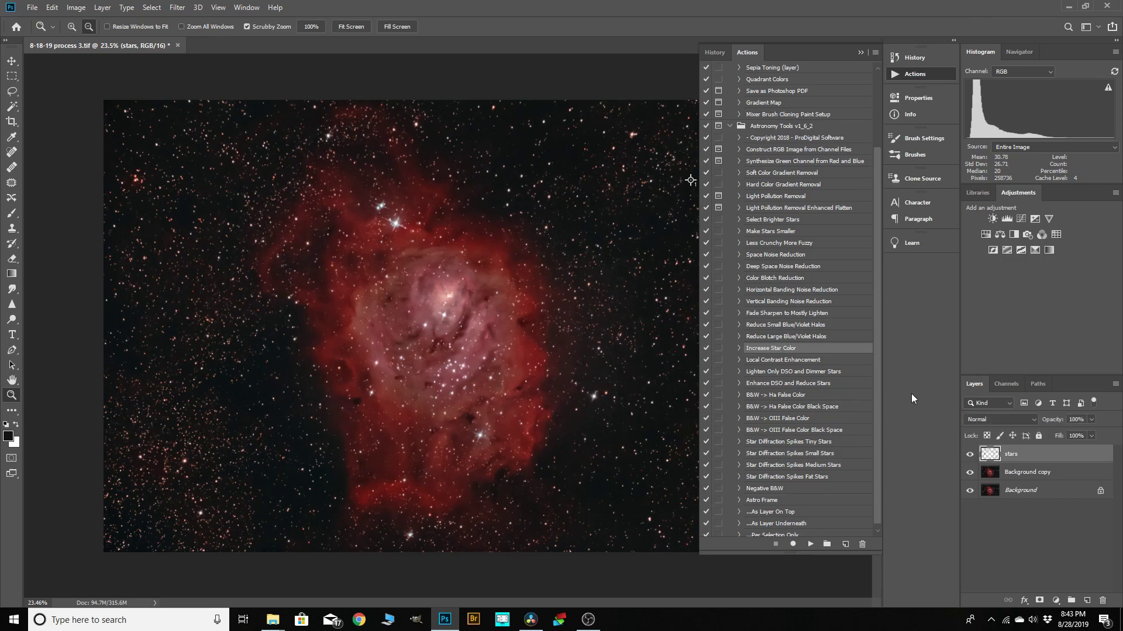
Collapse the Actions panel, zoom out, and compare the whole nebula with and without the stars layer.
left_click(860, 52)
left_click_drag(755, 221, 725, 227)
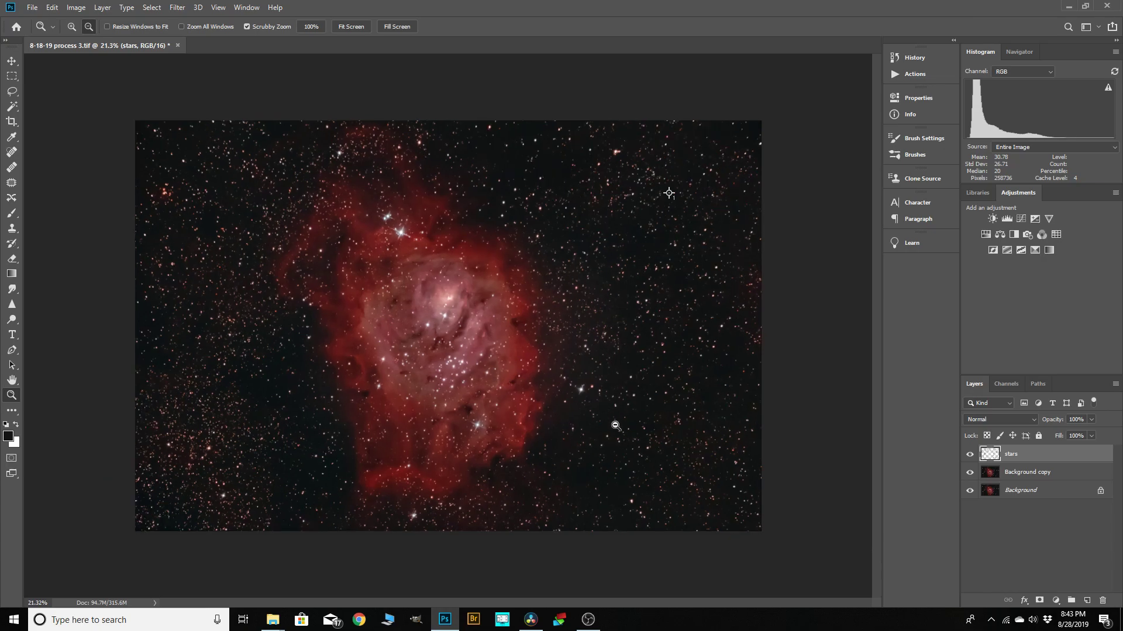
left_click(969, 455)
left_click(969, 455)
scroll(672, 336, "down", 1)
scroll(257, 393, "up", 2)
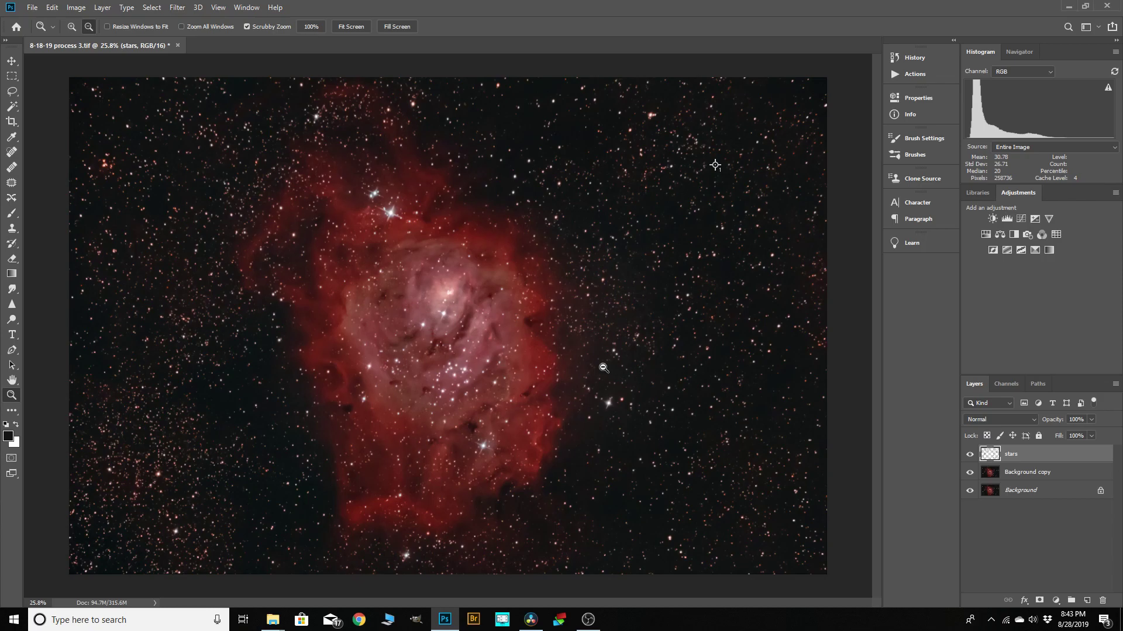
left_click(969, 456)
scroll(751, 413, "down", 2)
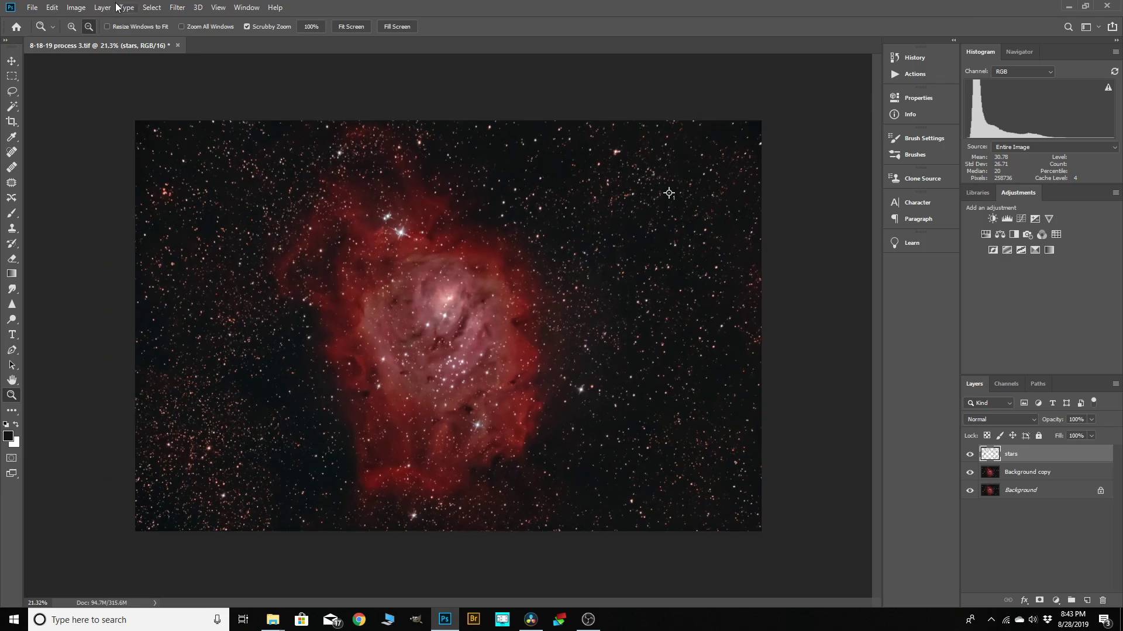
left_click(151, 8)
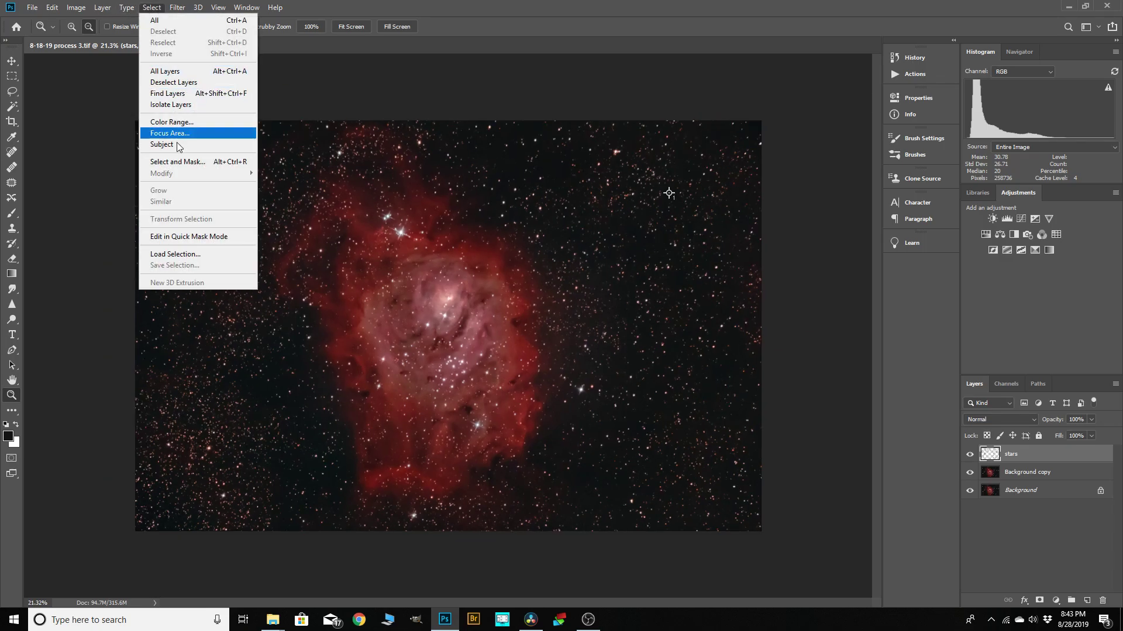
Select the sky and stars with Color Range using Sampled Colors at fuzziness 17.
left_click(175, 122)
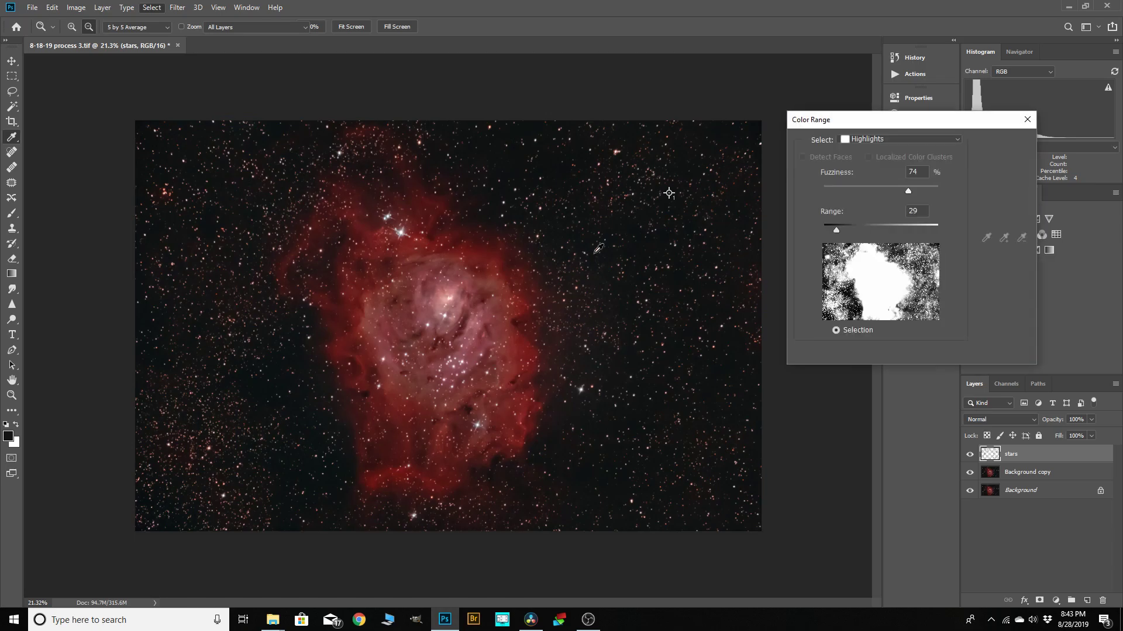
left_click(957, 140)
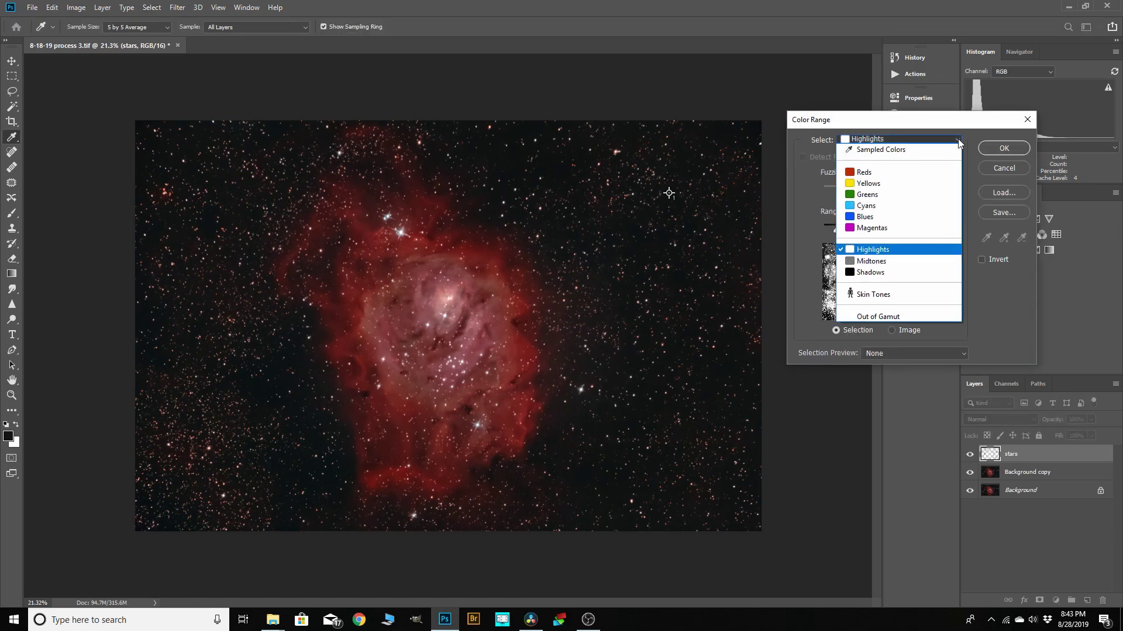
left_click(877, 150)
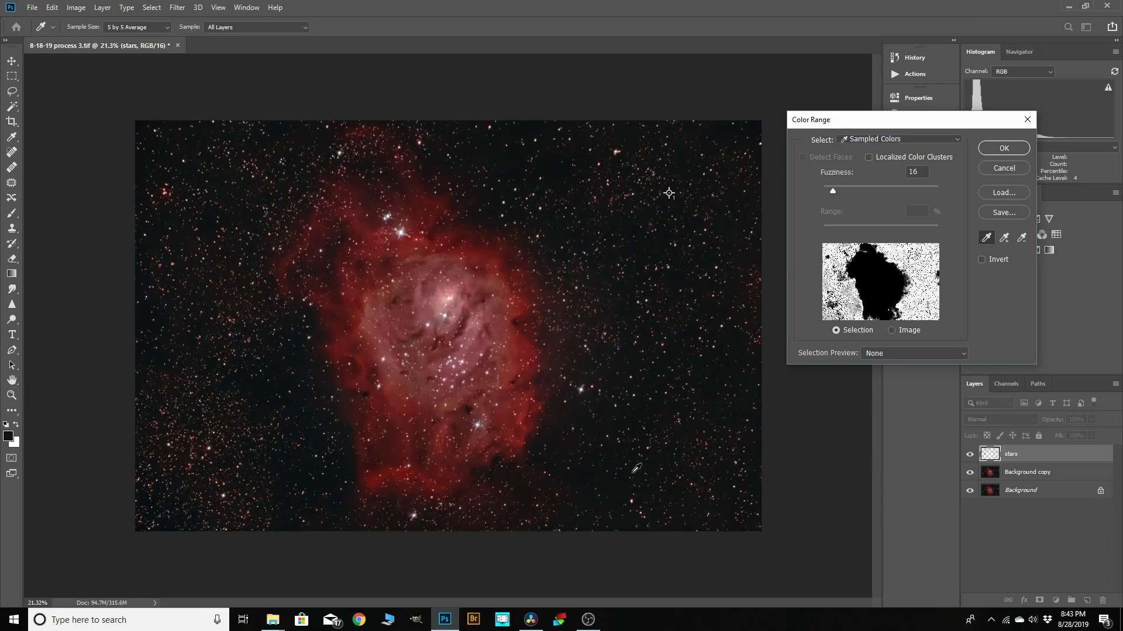
scroll(637, 469, "up", 5)
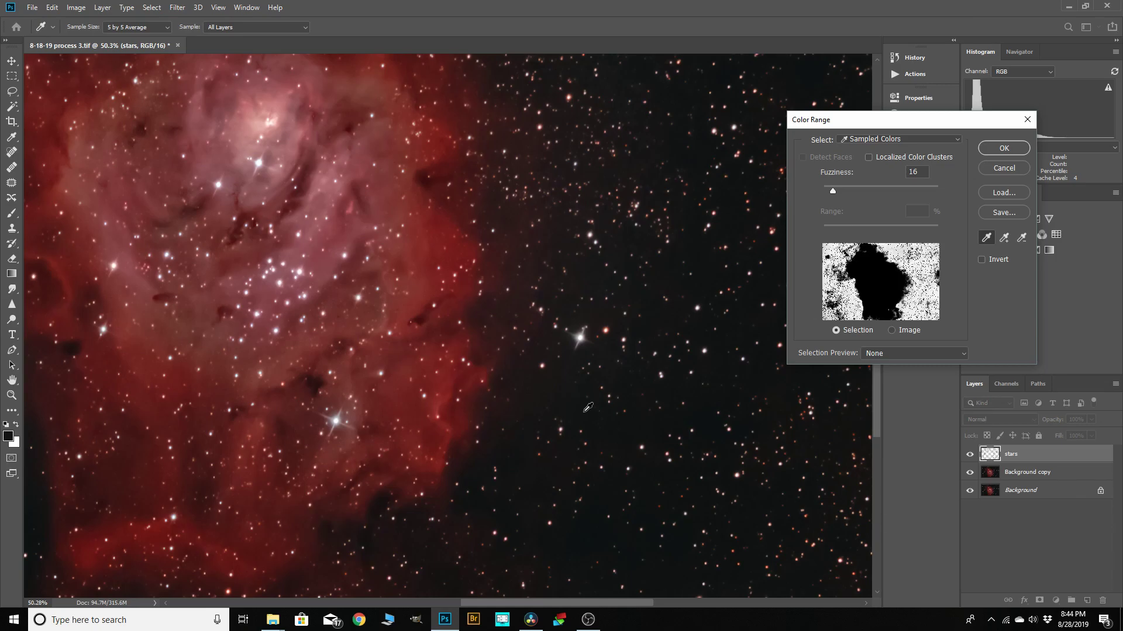
scroll(681, 251, "down", 2)
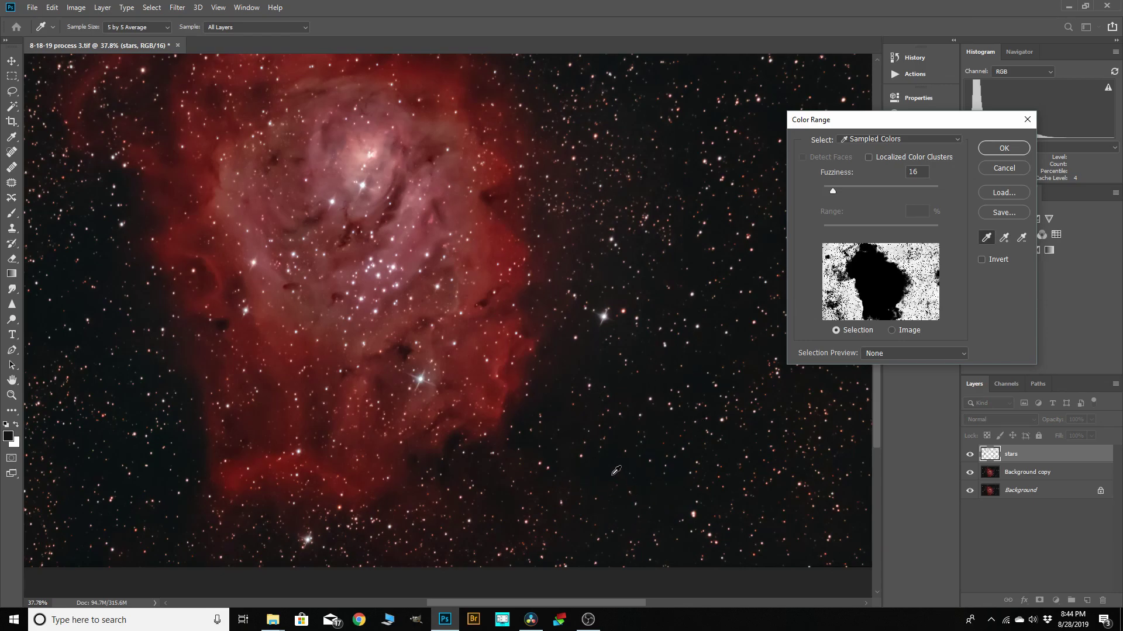
left_click_drag(833, 191, 836, 191)
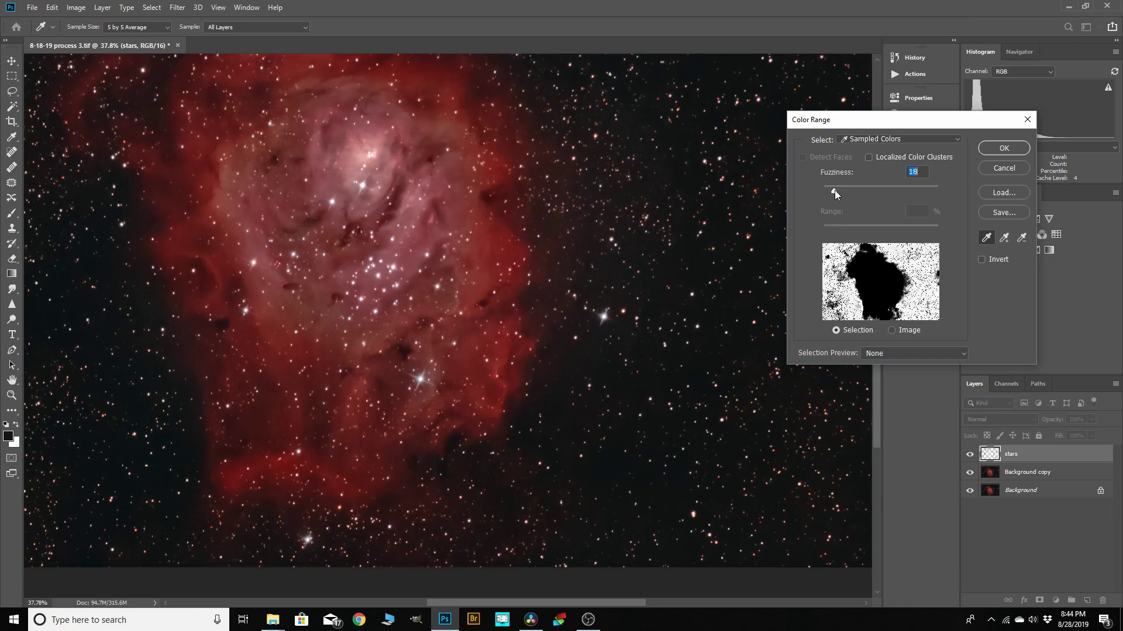
key("Down")
left_click(991, 147)
left_click(506, 293, "alt")
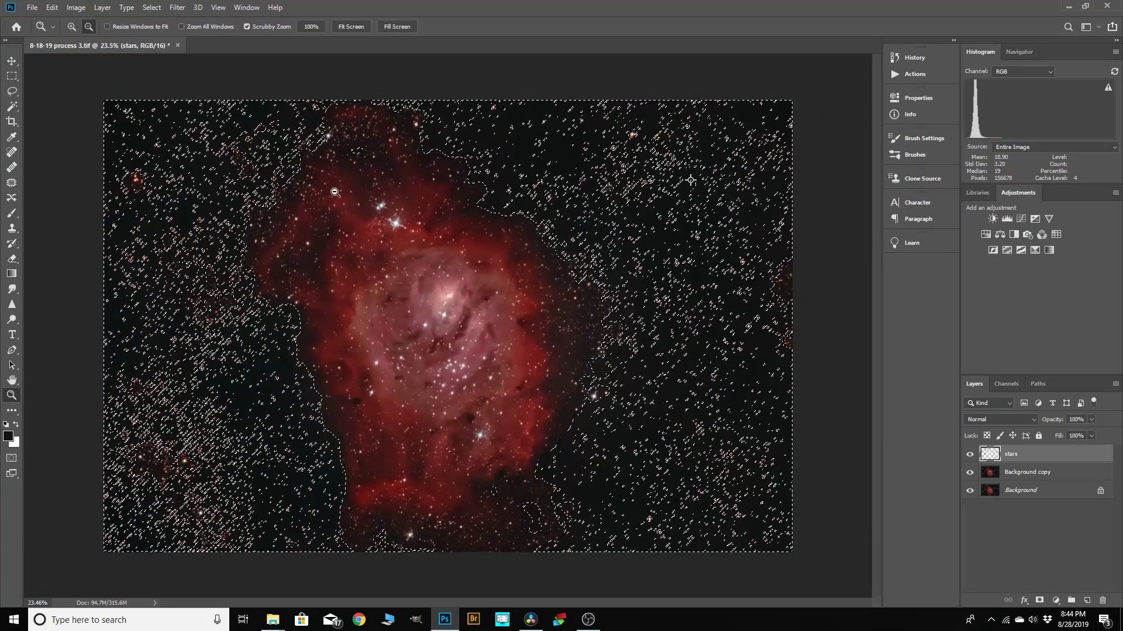
Feather the star selection to 5.2 px in Select and Mask, then hide the selection outline.
left_click(152, 7)
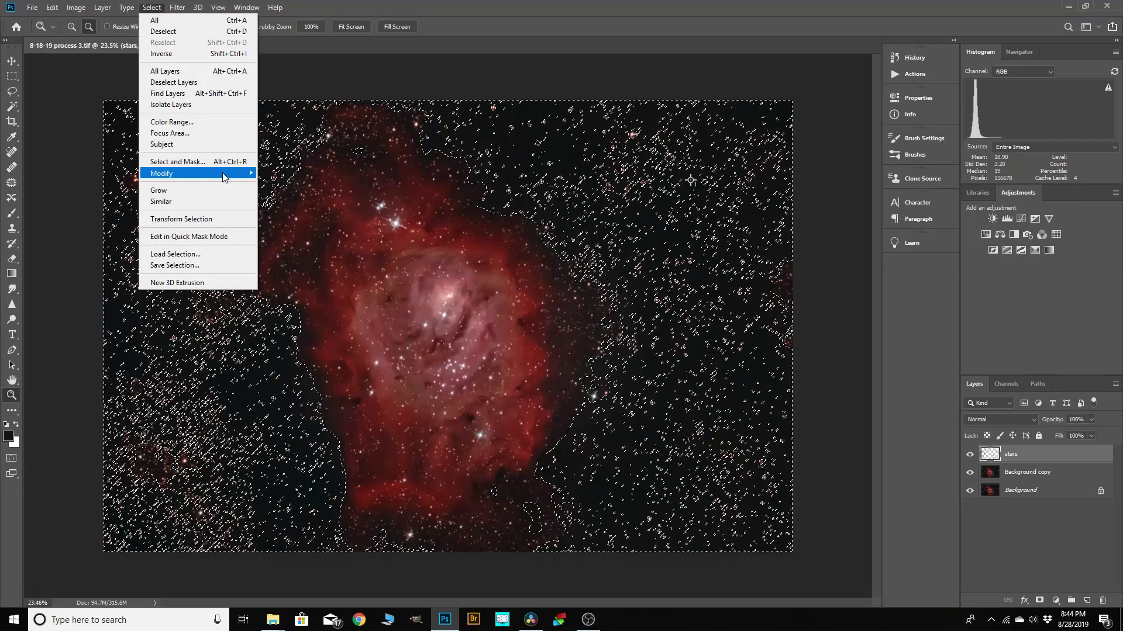
left_click(187, 162)
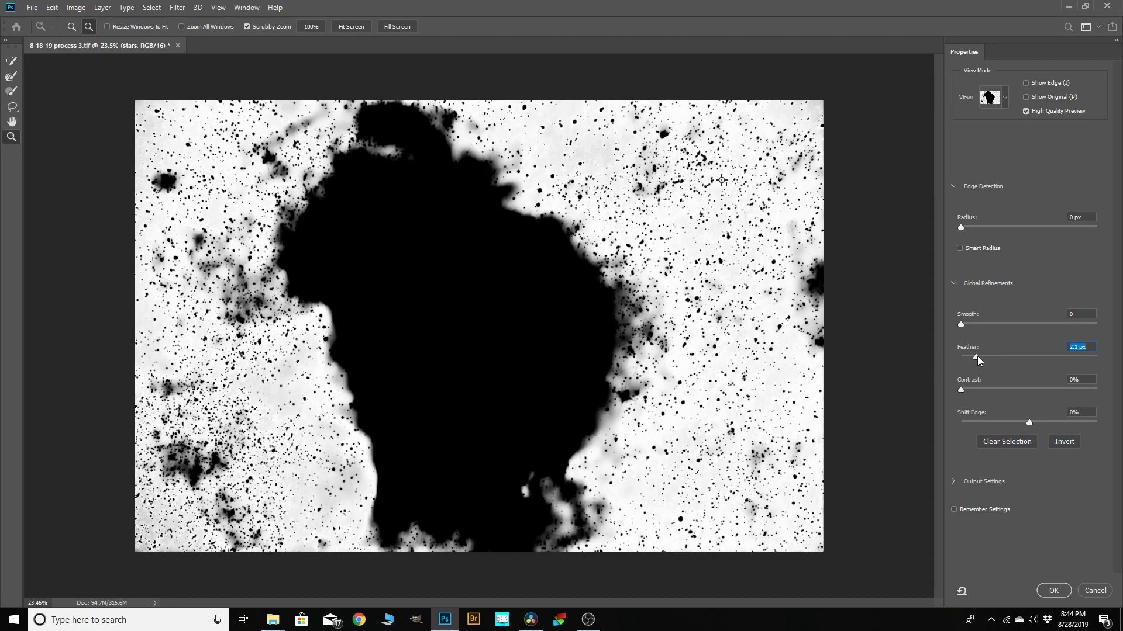
left_click_drag(978, 357, 991, 358)
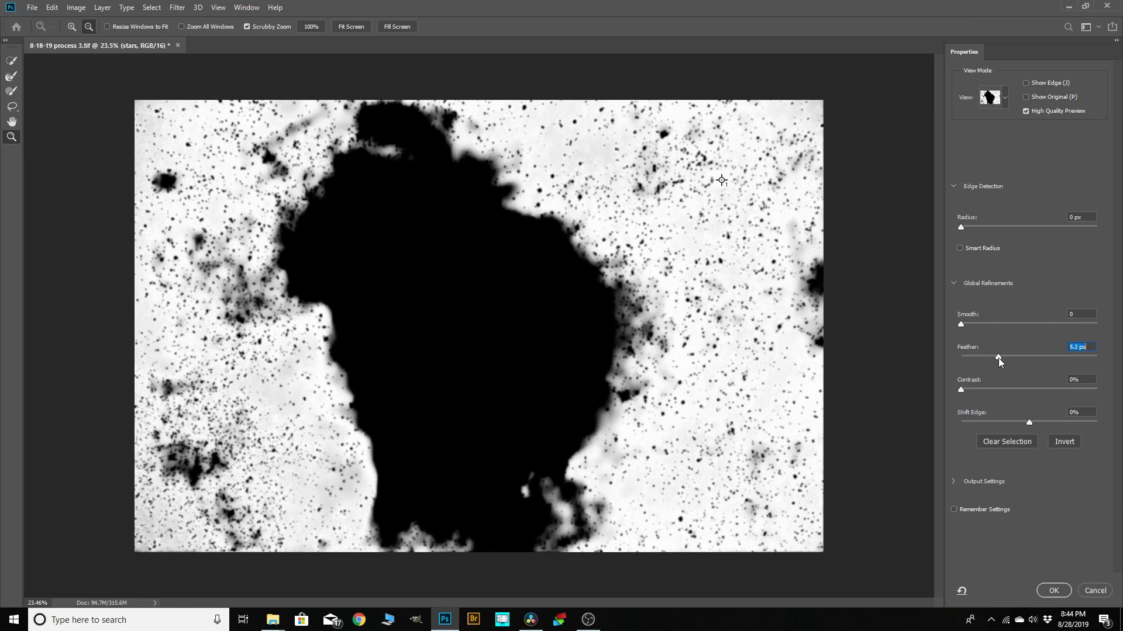
left_click(1050, 589)
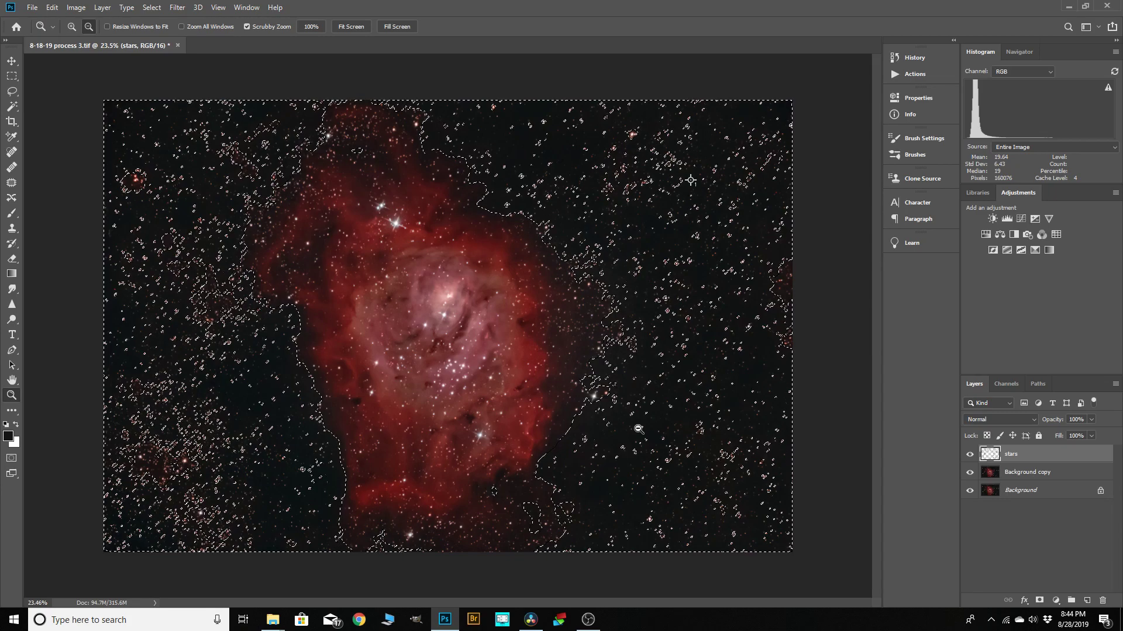
key("ctrl+d")
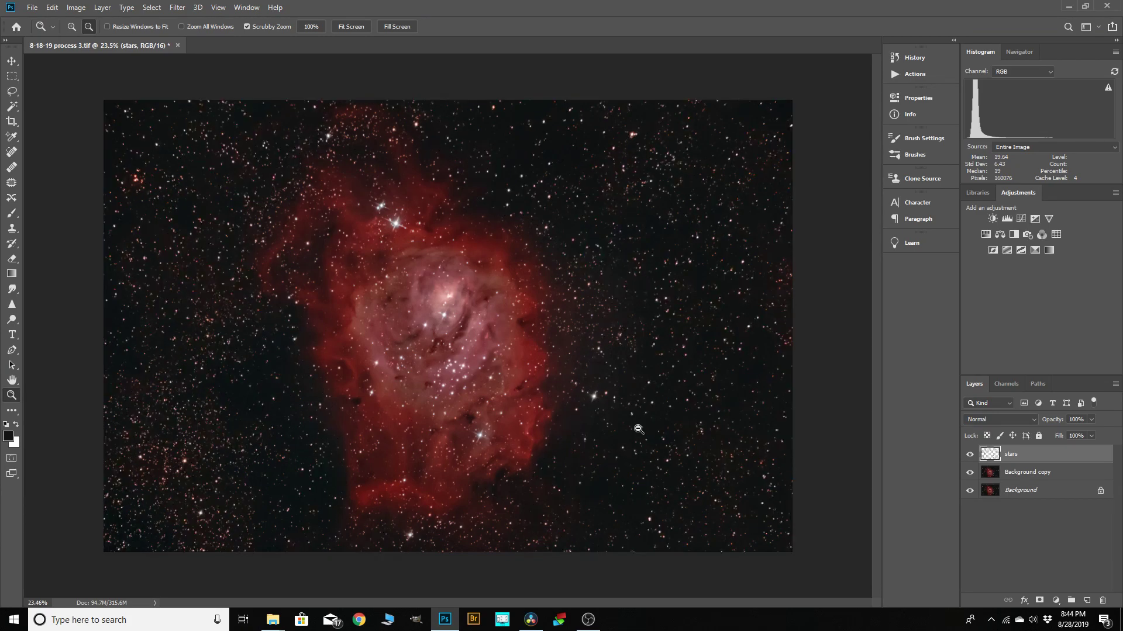
Apply Brightness/Contrast to the Background copy layer with contrast 12 and brightness -3.
scroll(691, 348, "down", 1)
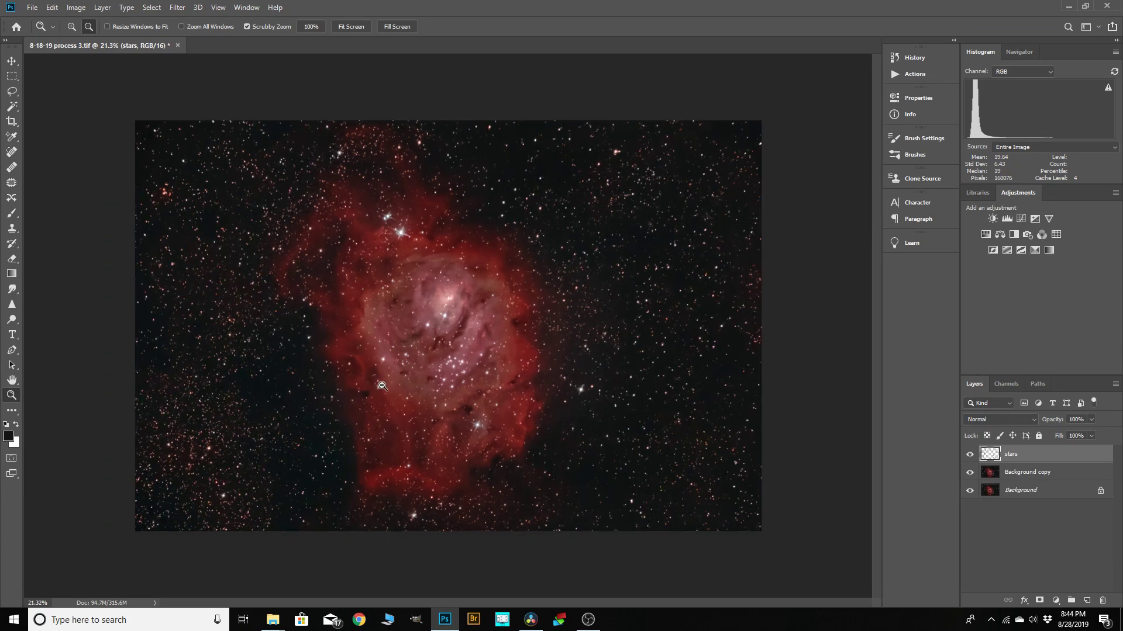
left_click(77, 8)
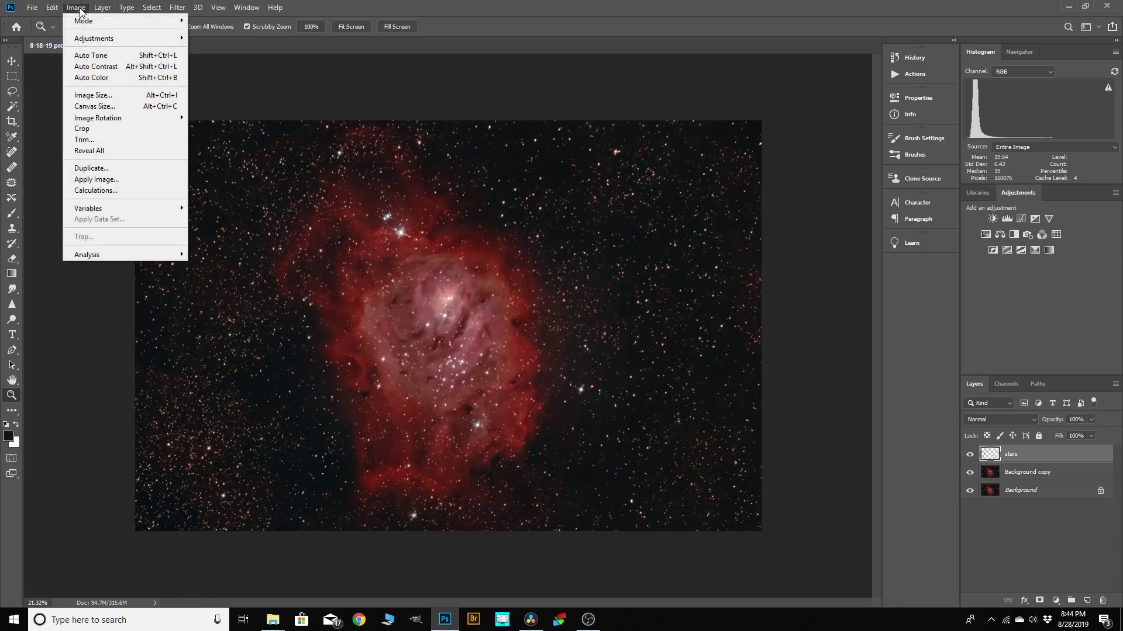
mouse_move(93, 40)
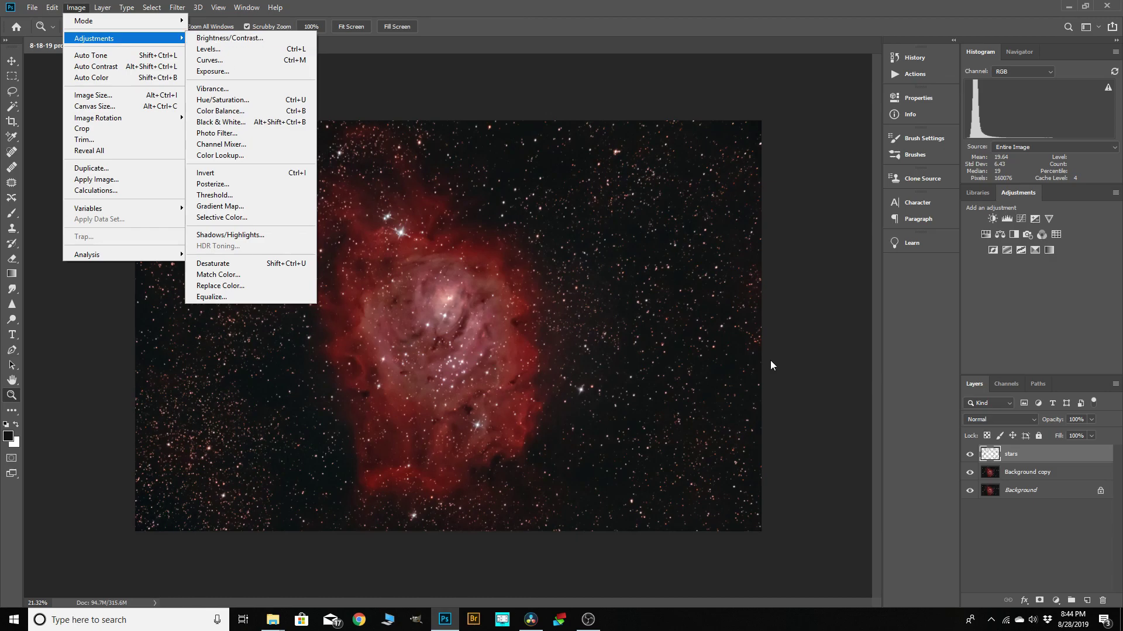
left_click(1029, 469)
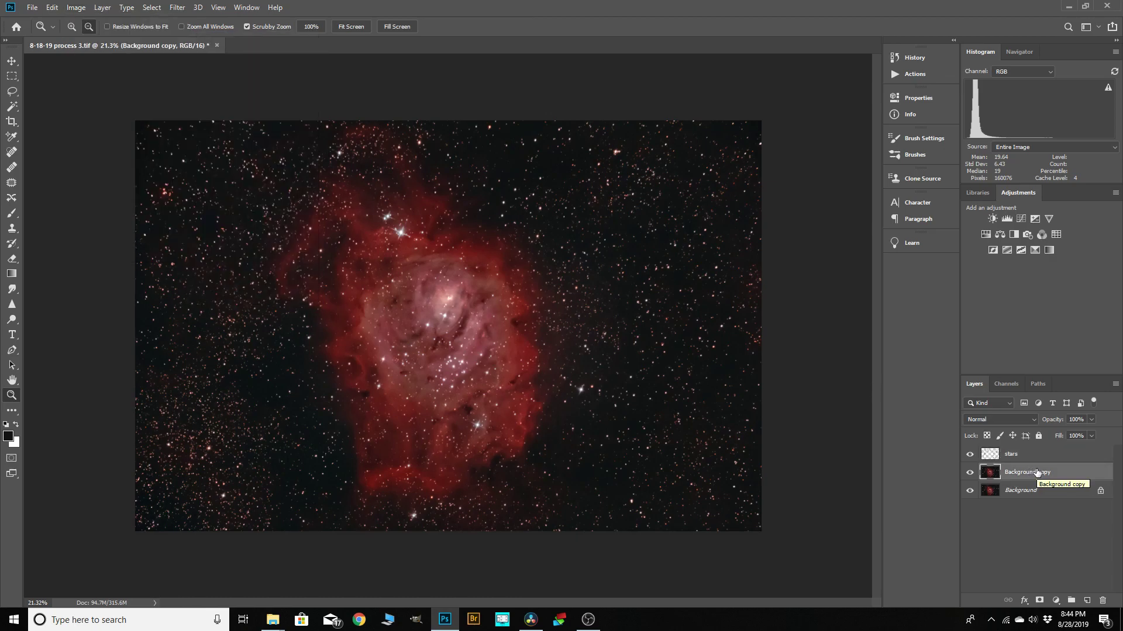
left_click(76, 8)
mouse_move(85, 40)
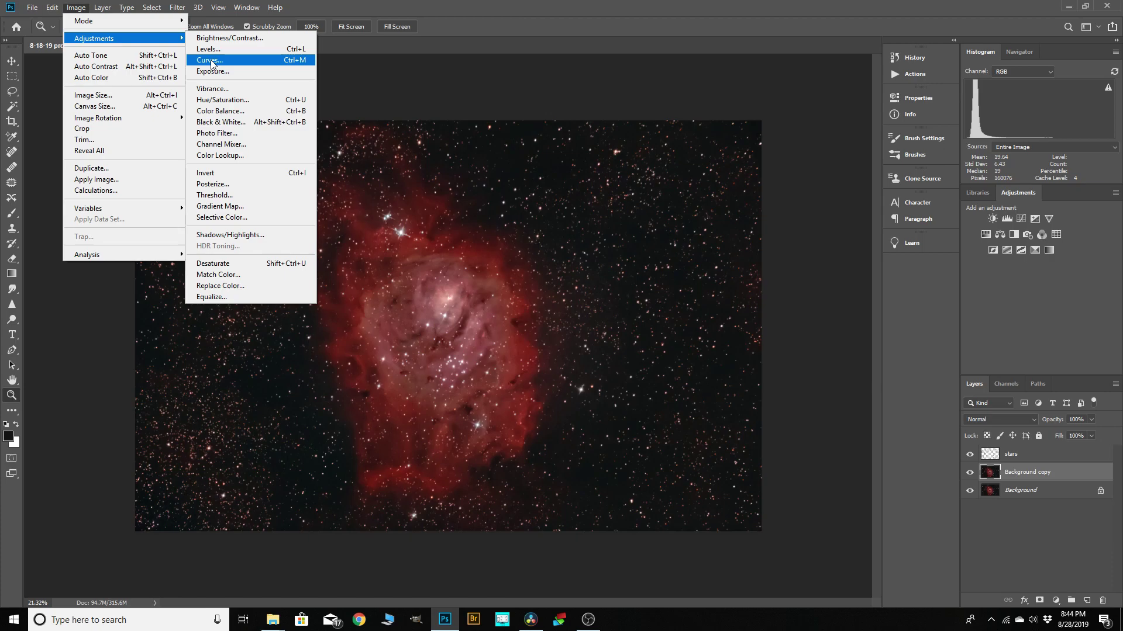
left_click(222, 38)
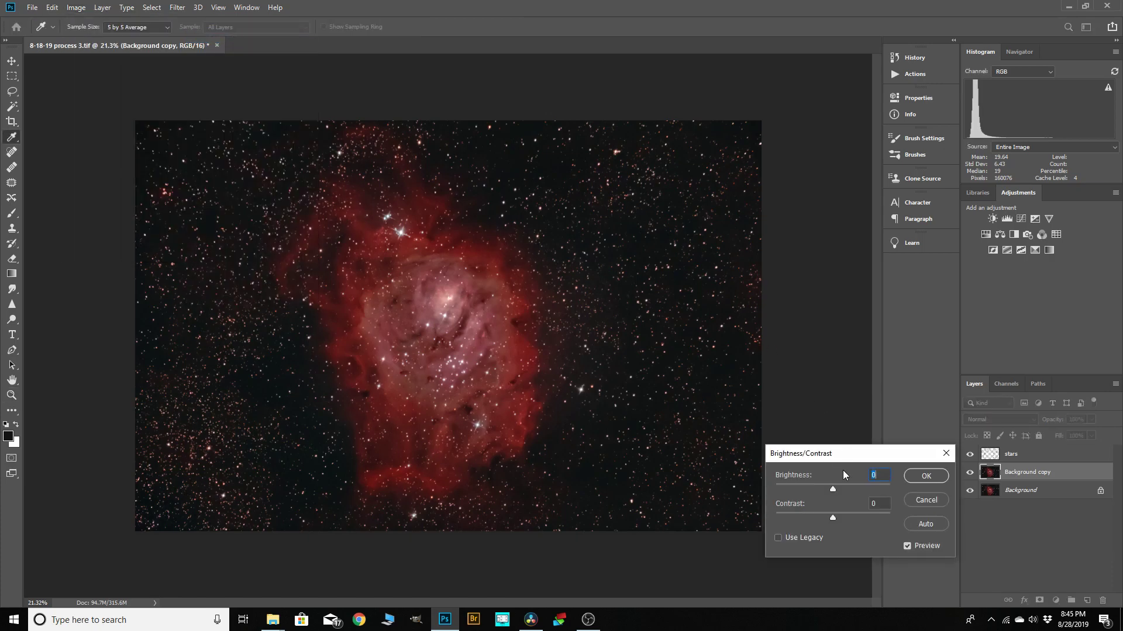
left_click_drag(833, 518, 840, 517)
left_click_drag(832, 490, 831, 489)
left_click(926, 476)
key("z")
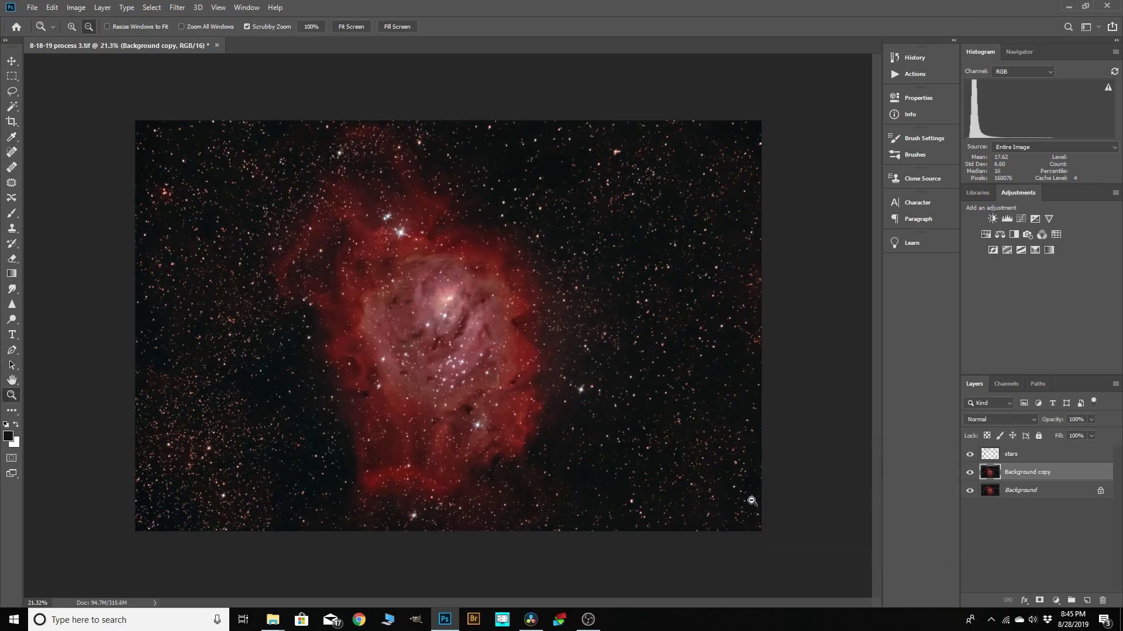
left_click(970, 473)
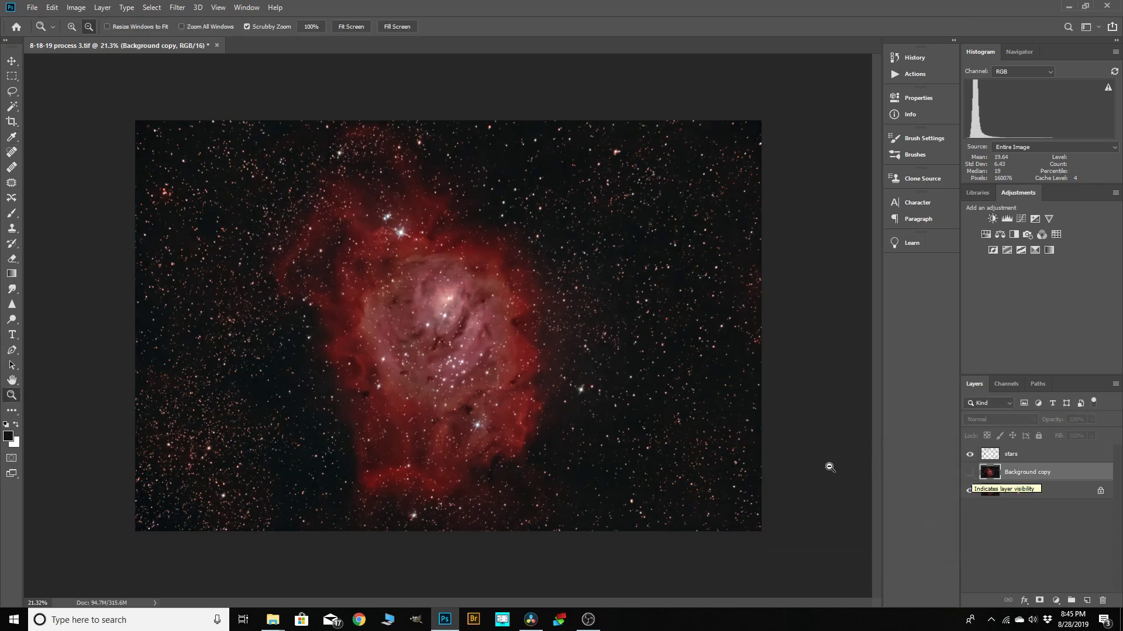
left_click_drag(659, 414, 764, 456)
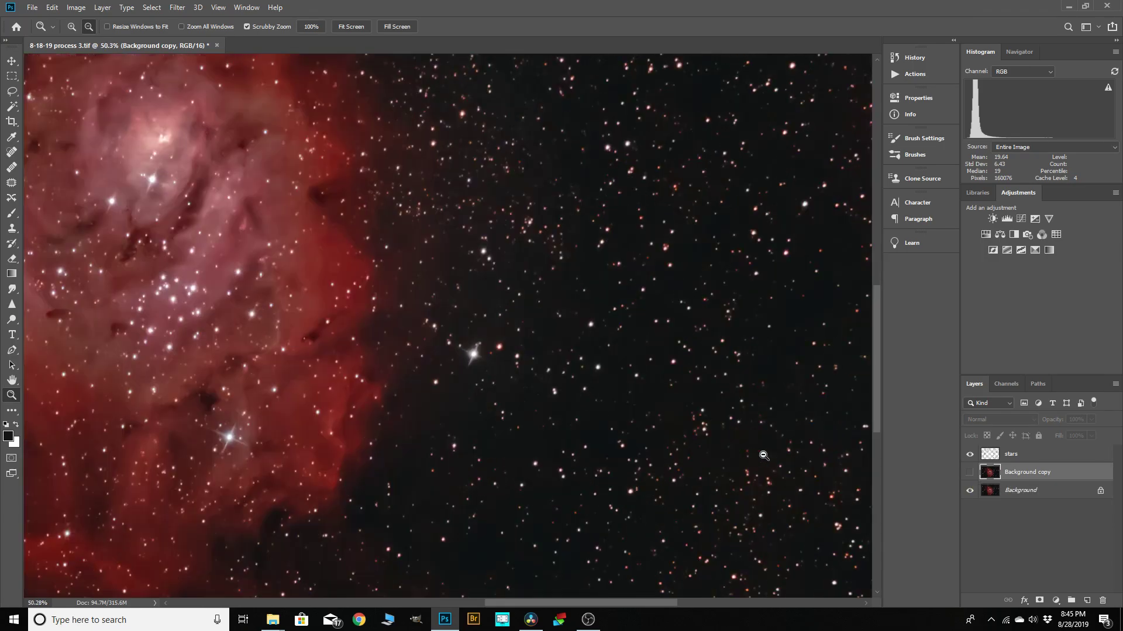
left_click(969, 473)
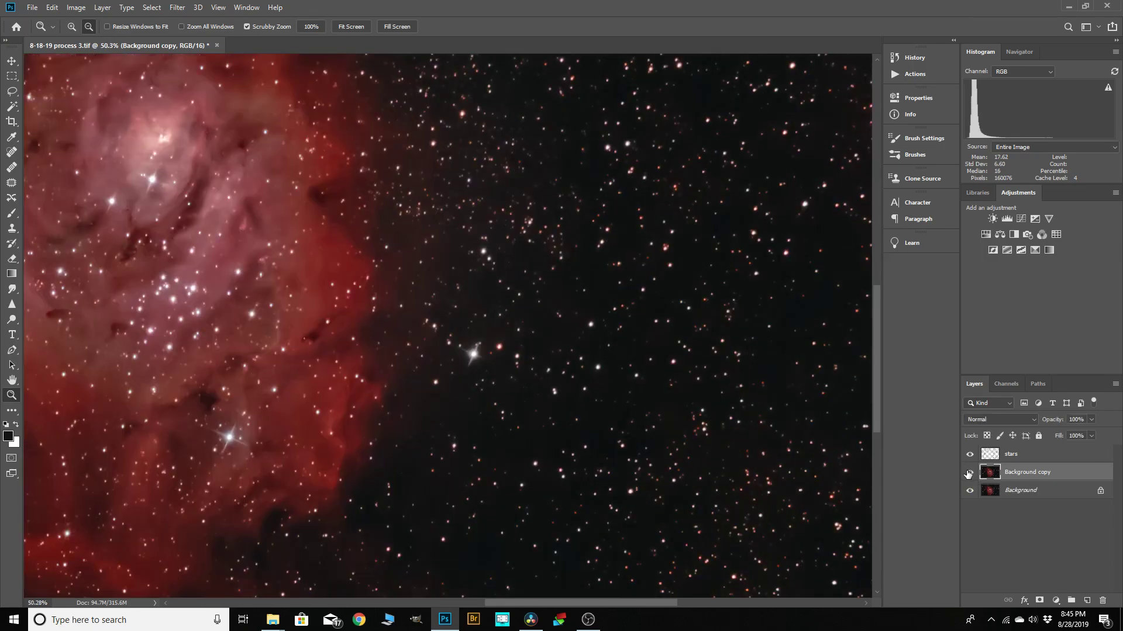
left_click(969, 473)
left_click(969, 473)
left_click(969, 473)
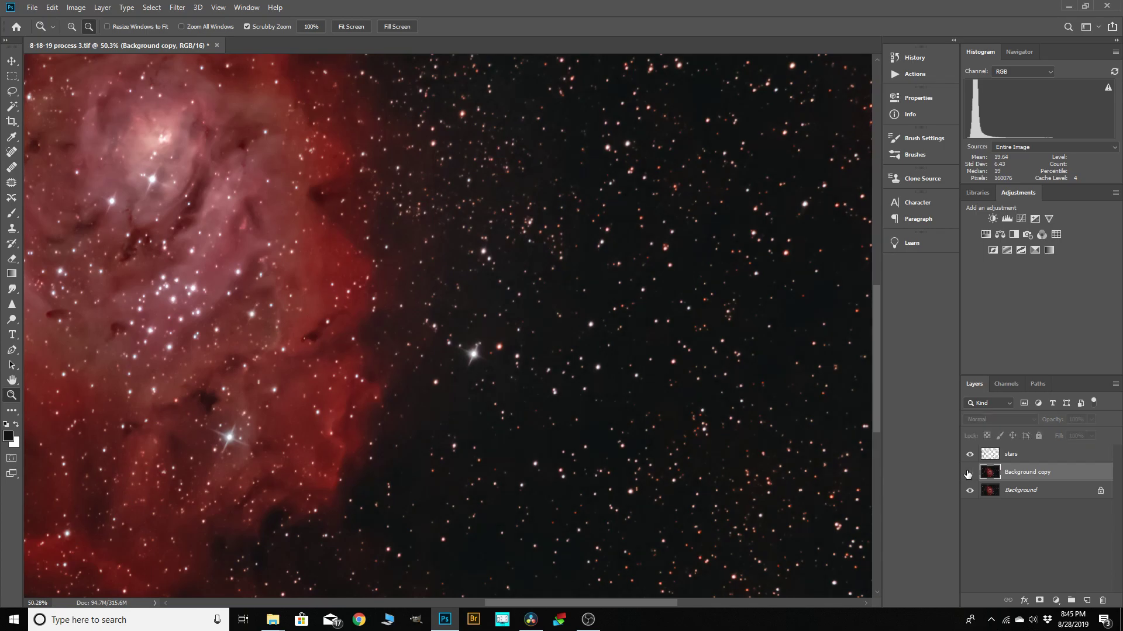
left_click(969, 473)
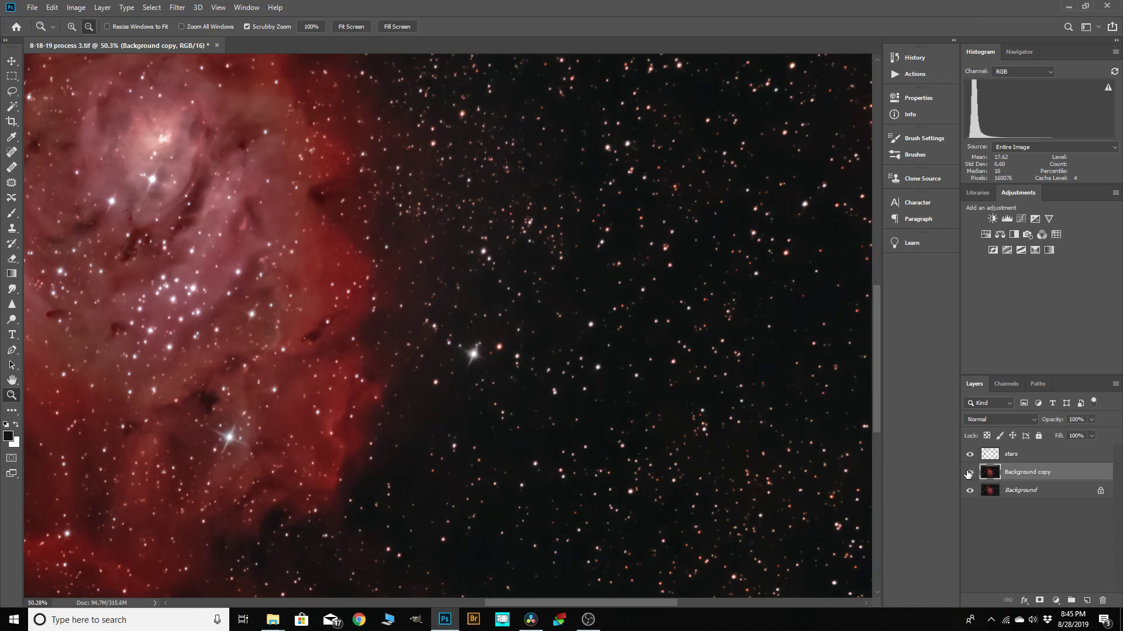
left_click(738, 366, "alt")
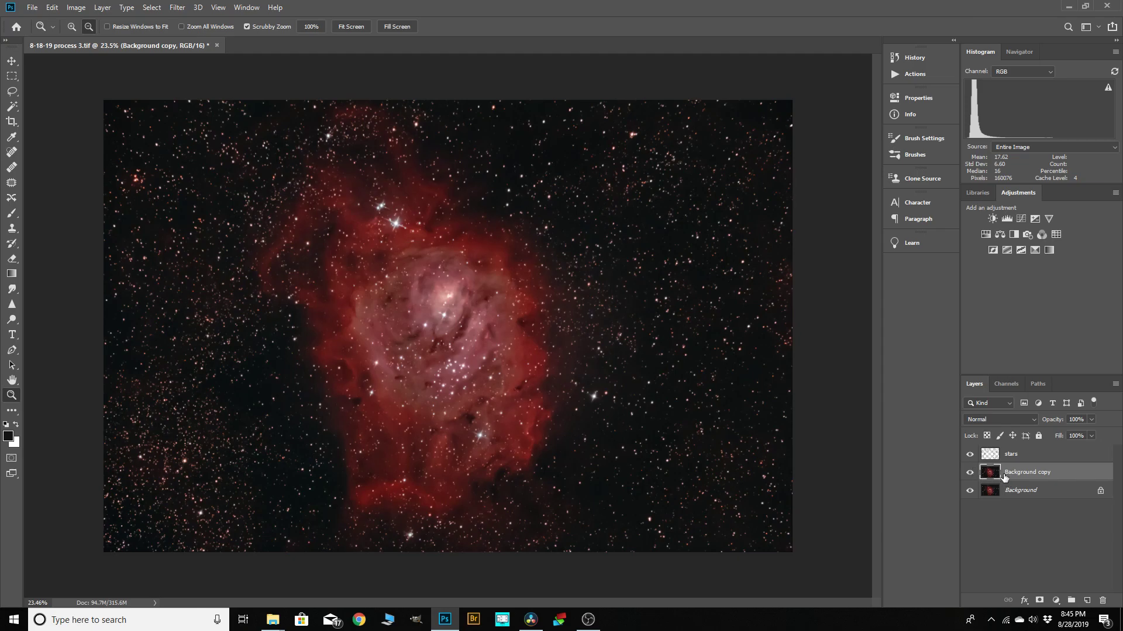
left_click(969, 455)
left_click(970, 456)
left_click(361, 321)
left_click(361, 321, "alt")
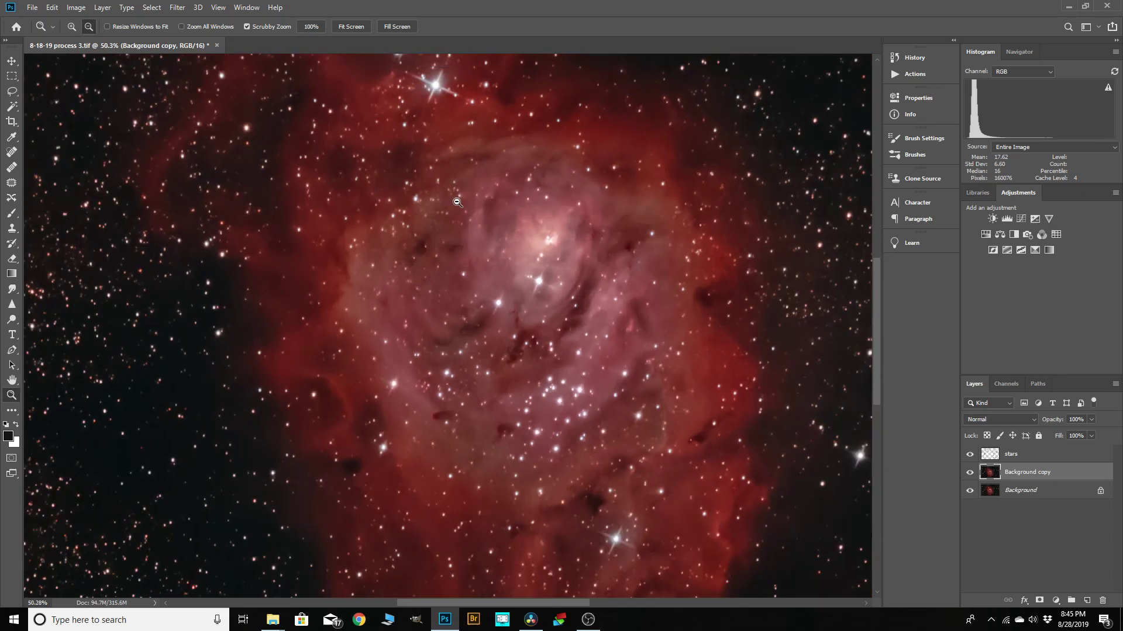
left_click(457, 202, "alt")
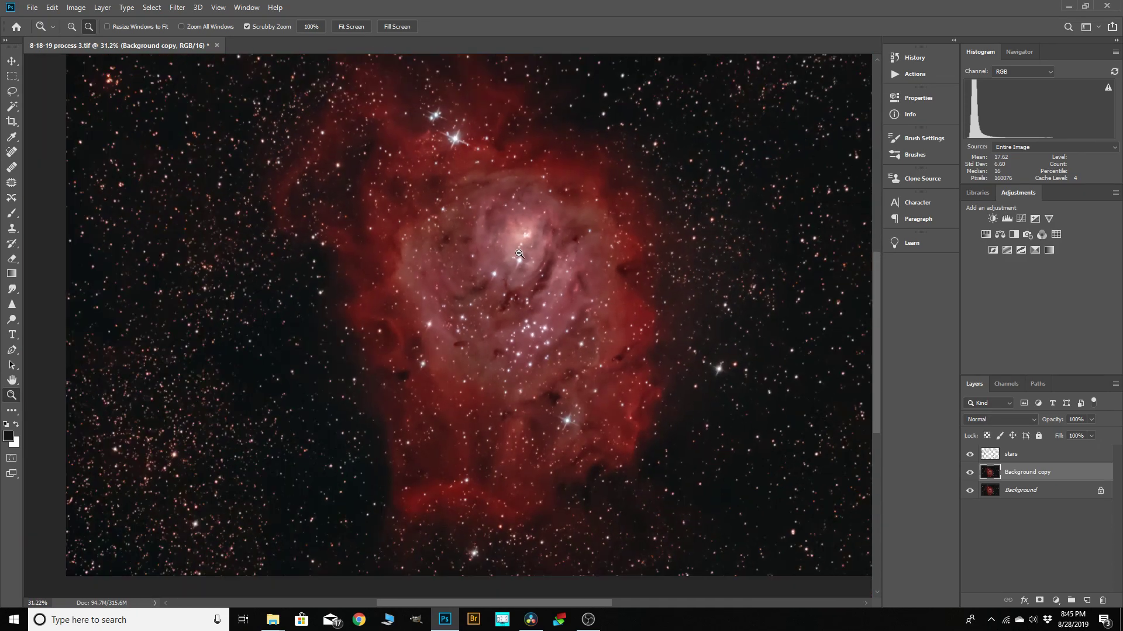
left_click(526, 259, "alt")
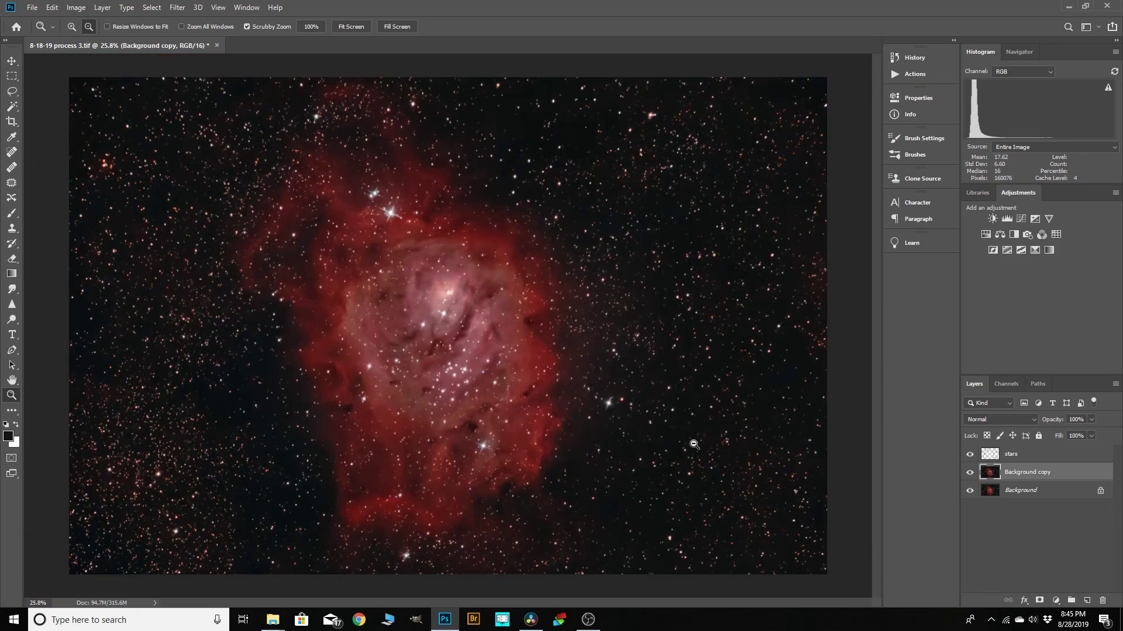
scroll(725, 381, "down", 1)
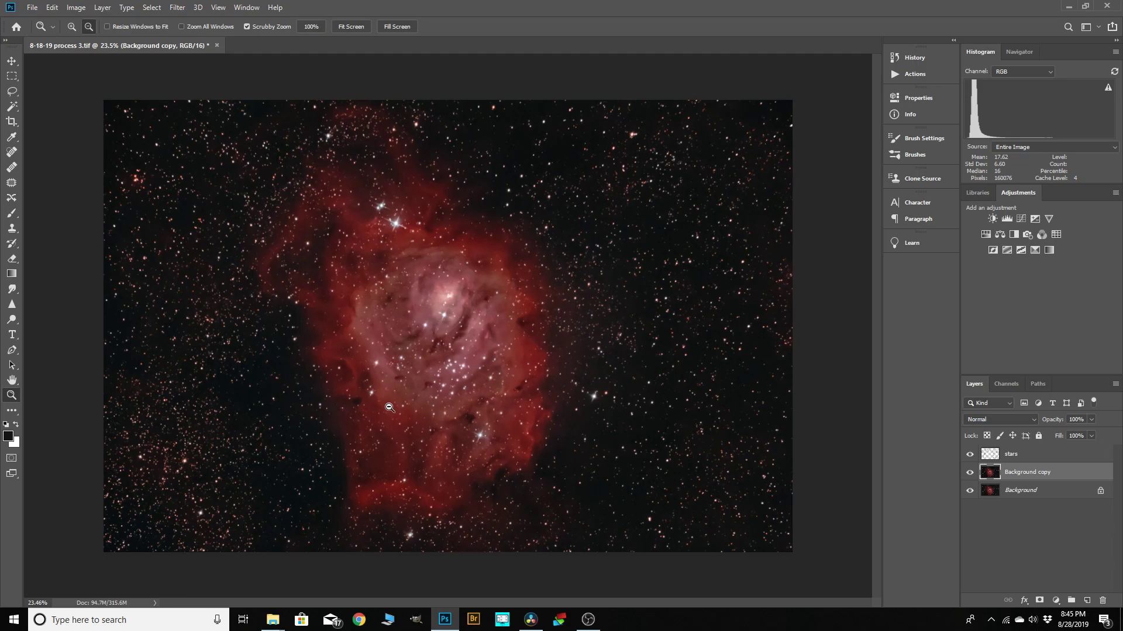
Merge the stars layer down into Background copy and deselect the star selection.
right_click(1011, 460)
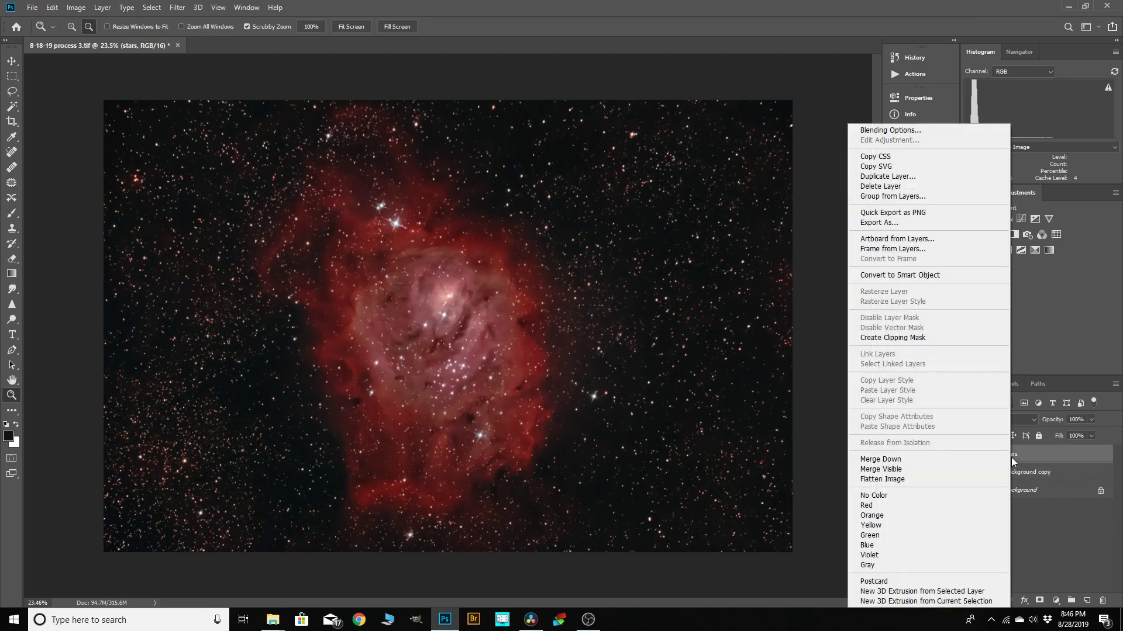
left_click(935, 459)
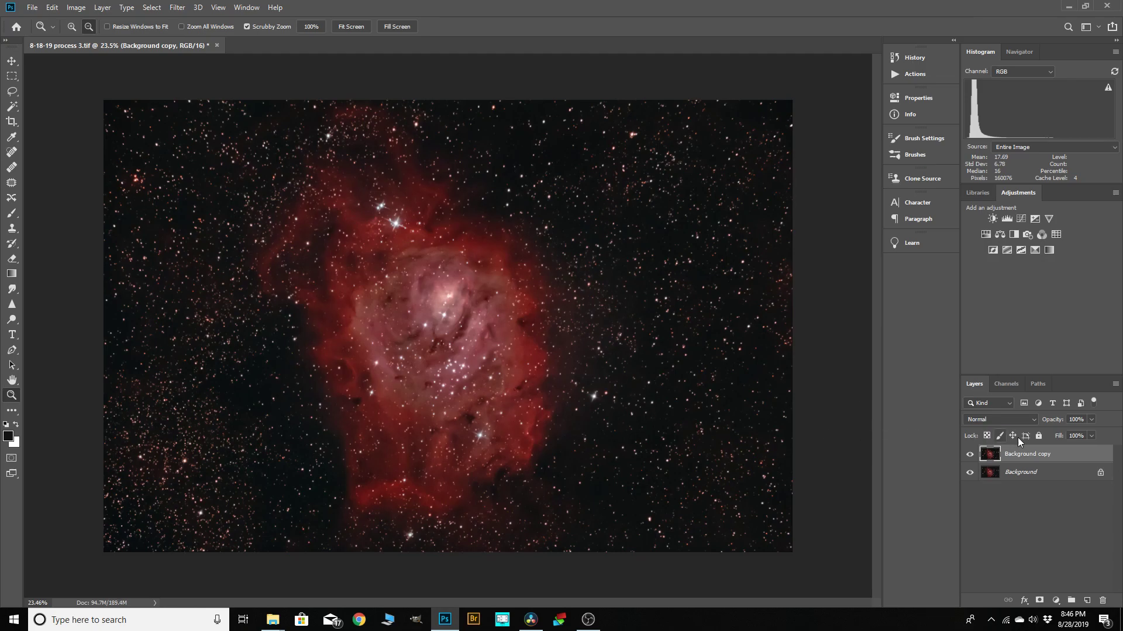
left_click(146, 11)
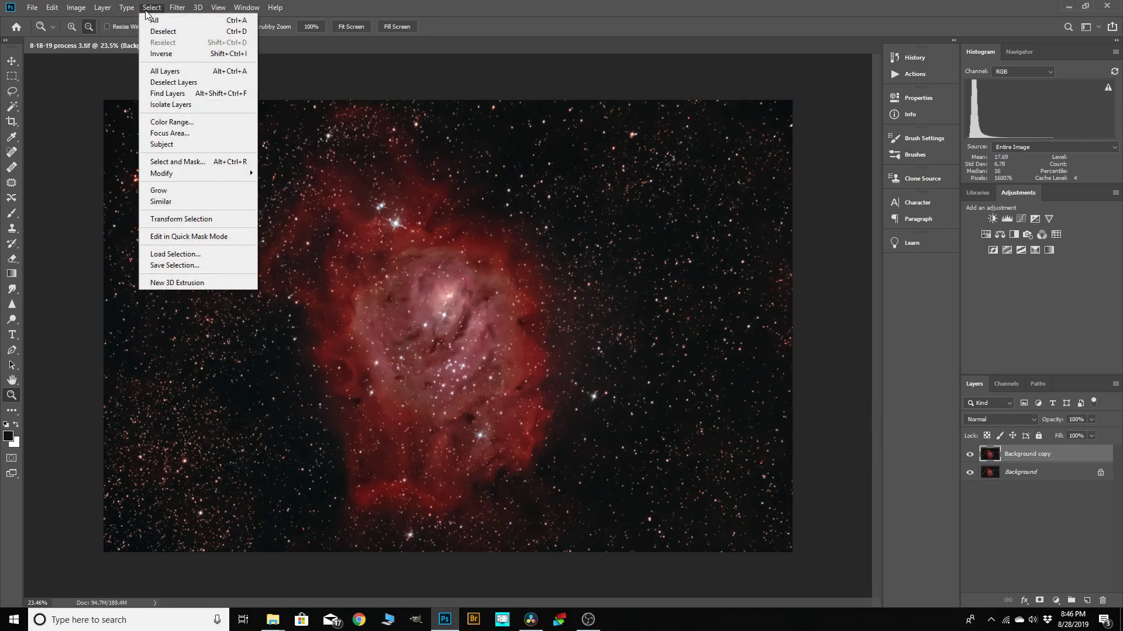
left_click(158, 33)
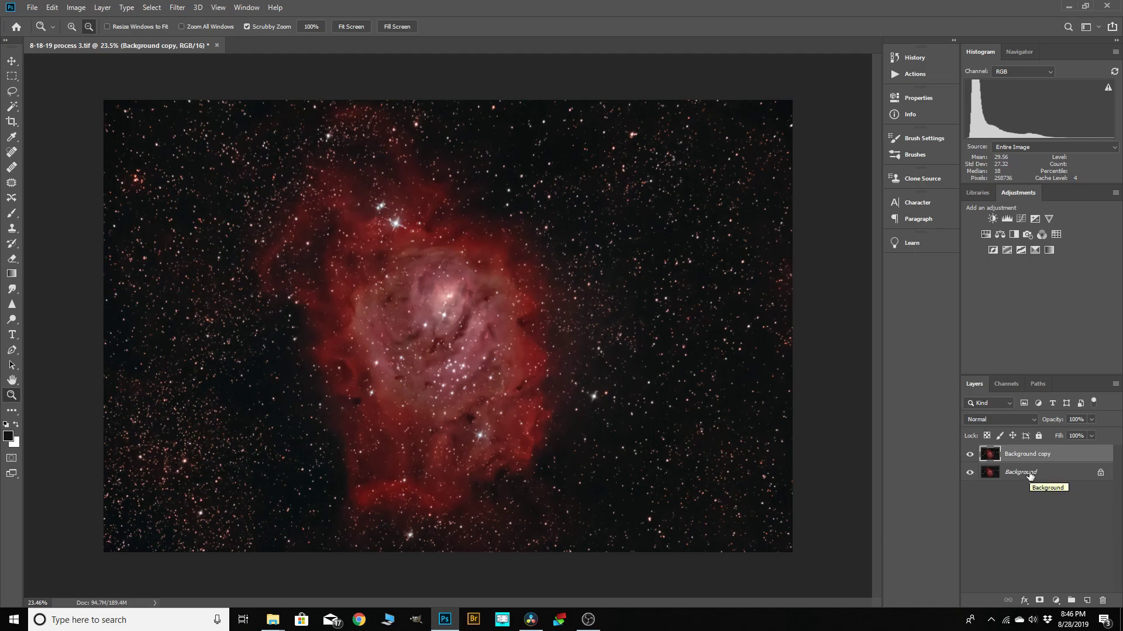
left_click(612, 247)
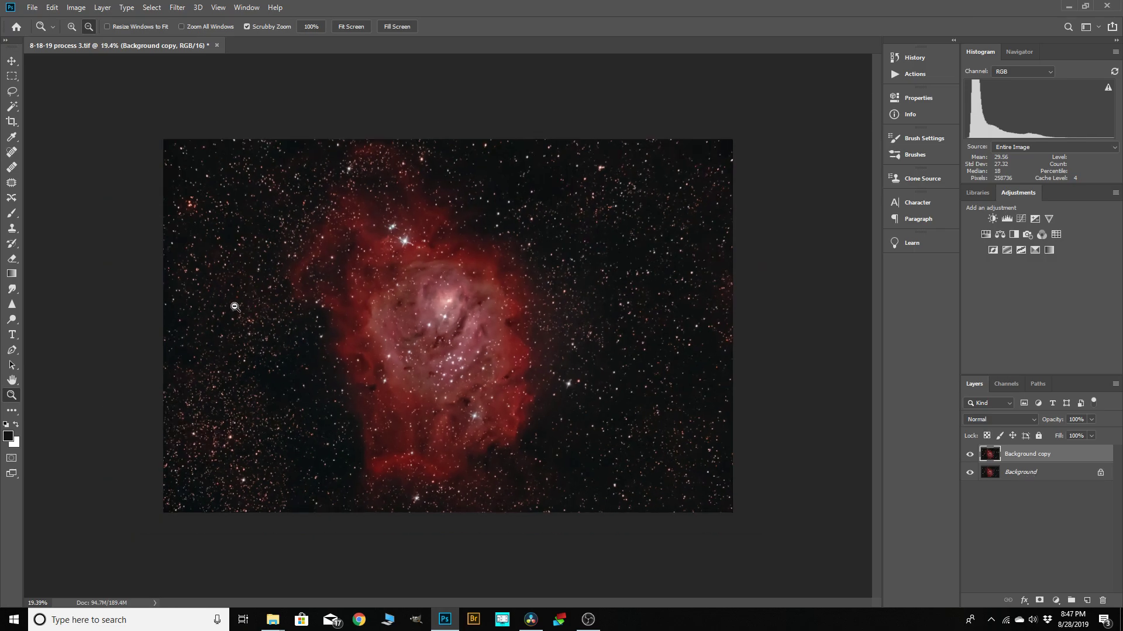
left_click(557, 280, "alt")
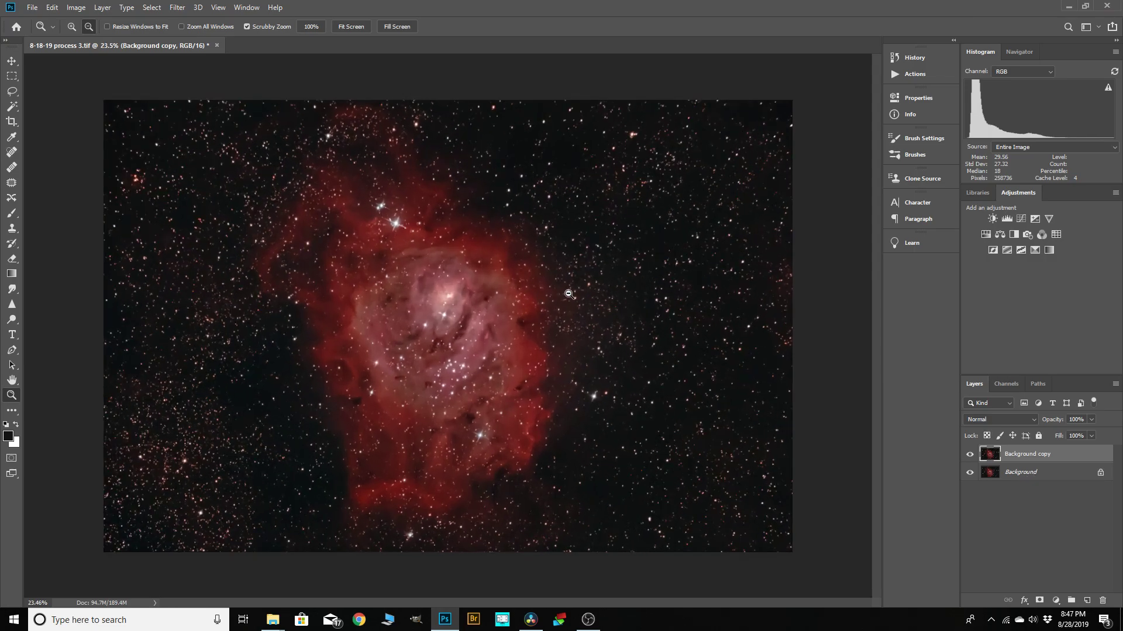
Open Color Range set to Highlights, with fuzziness 66 and range 49.
left_click(152, 8)
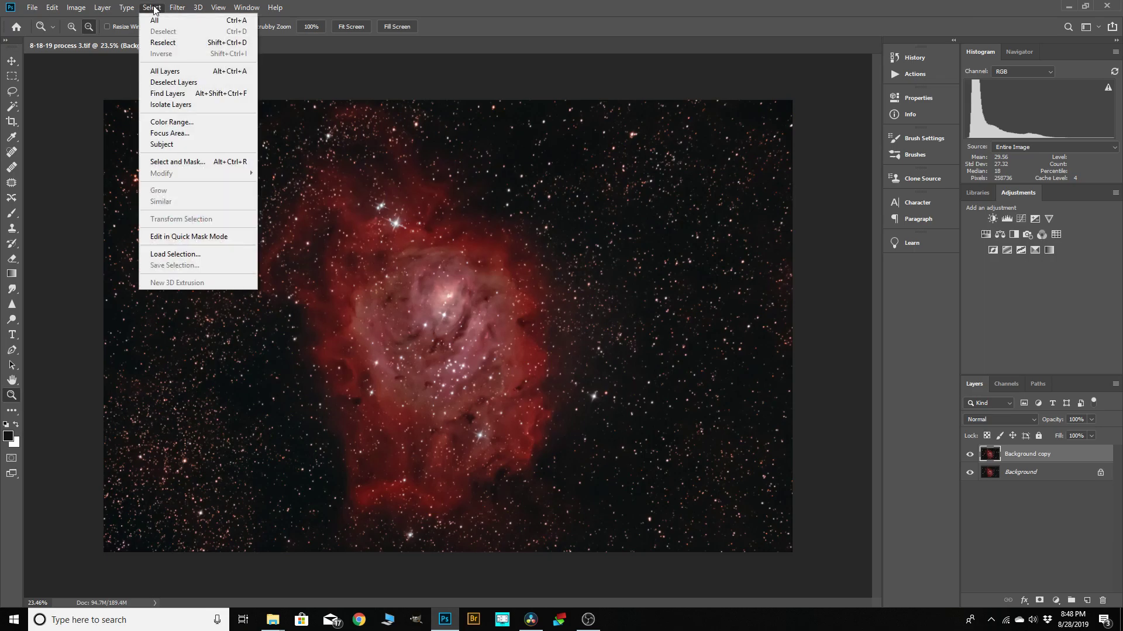
left_click(181, 122)
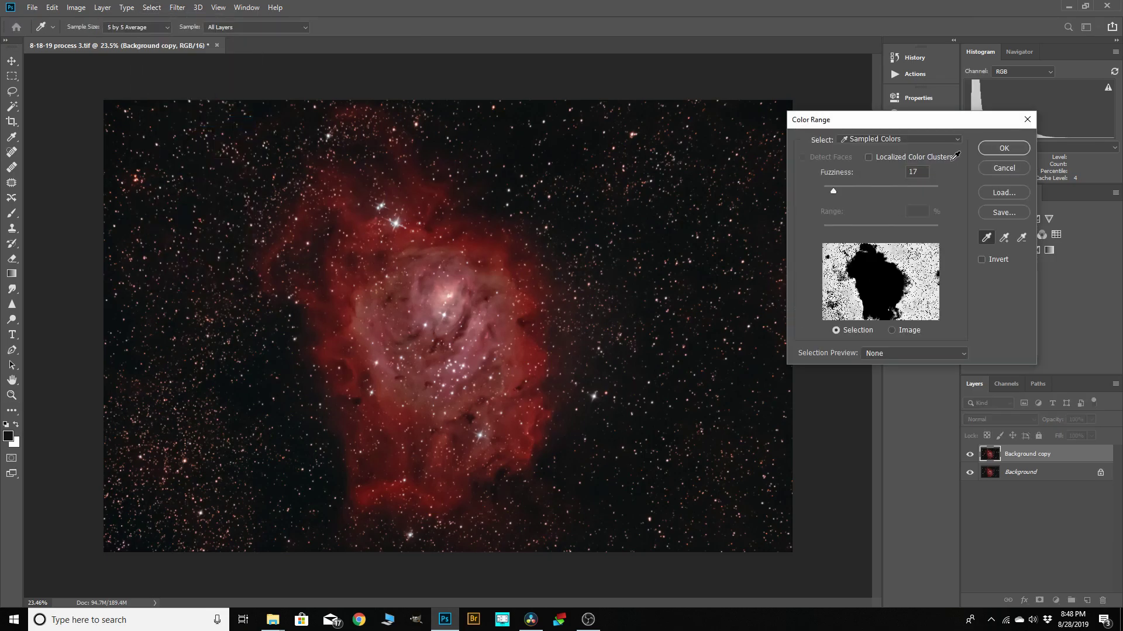
left_click(957, 142)
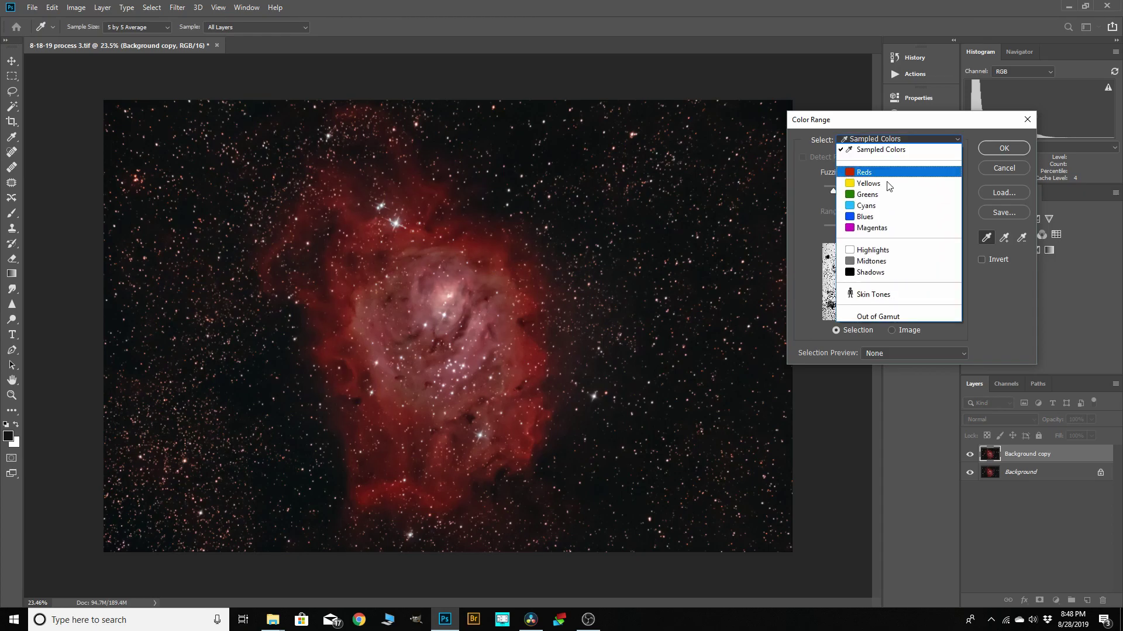
left_click(869, 250)
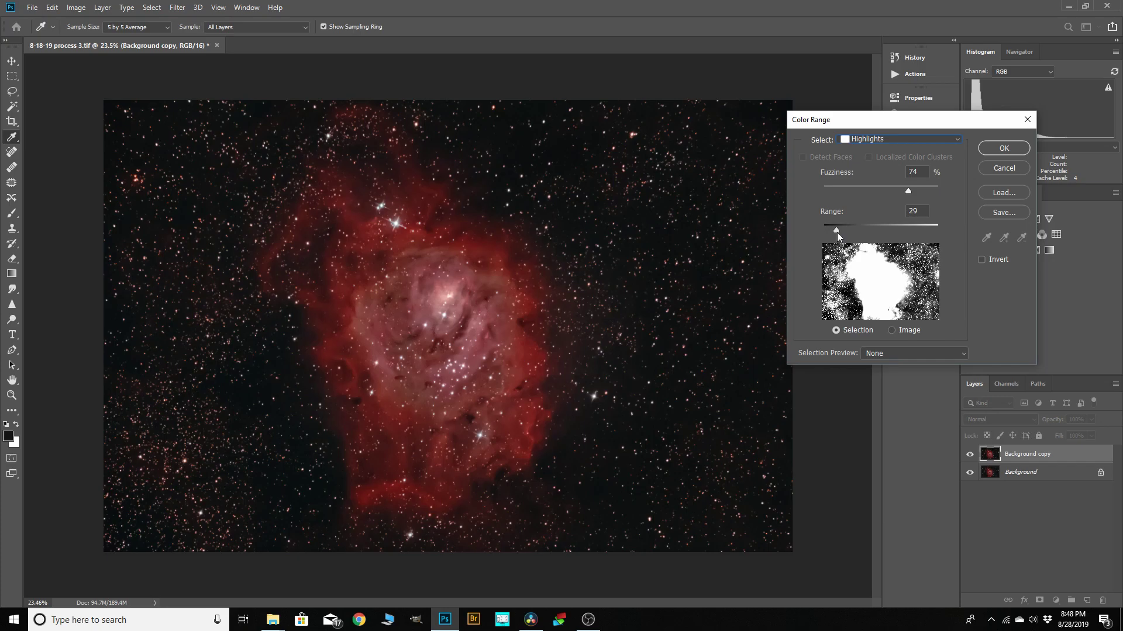
left_click_drag(836, 230, 853, 232)
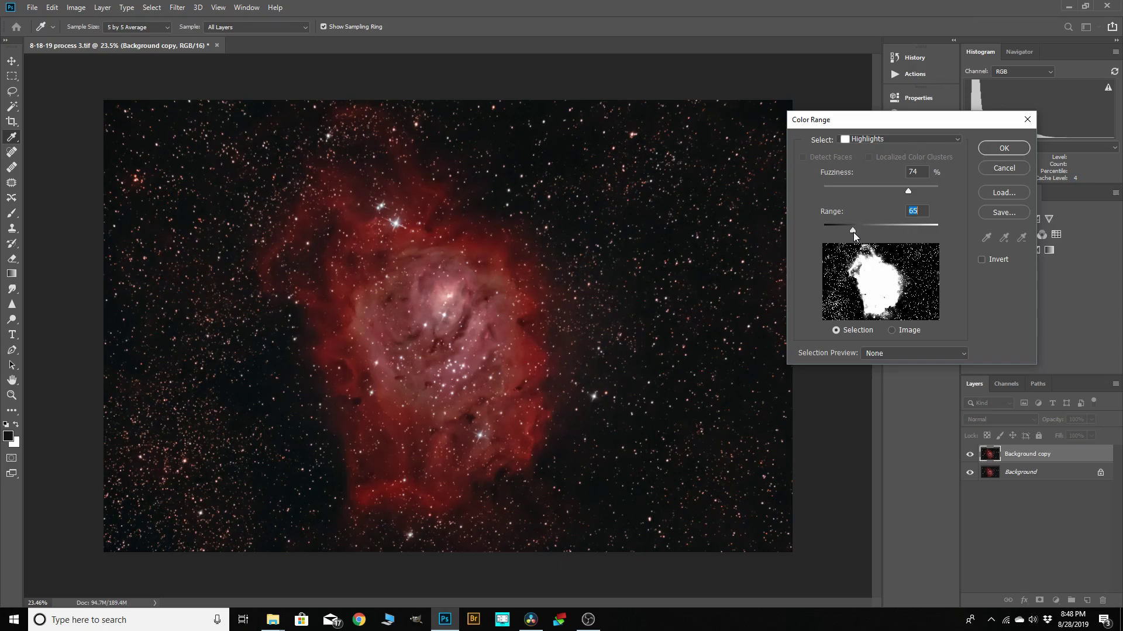
mouse_move(906, 191)
left_mouse_down()
mouse_move(855, 194)
mouse_move(900, 195)
left_mouse_up()
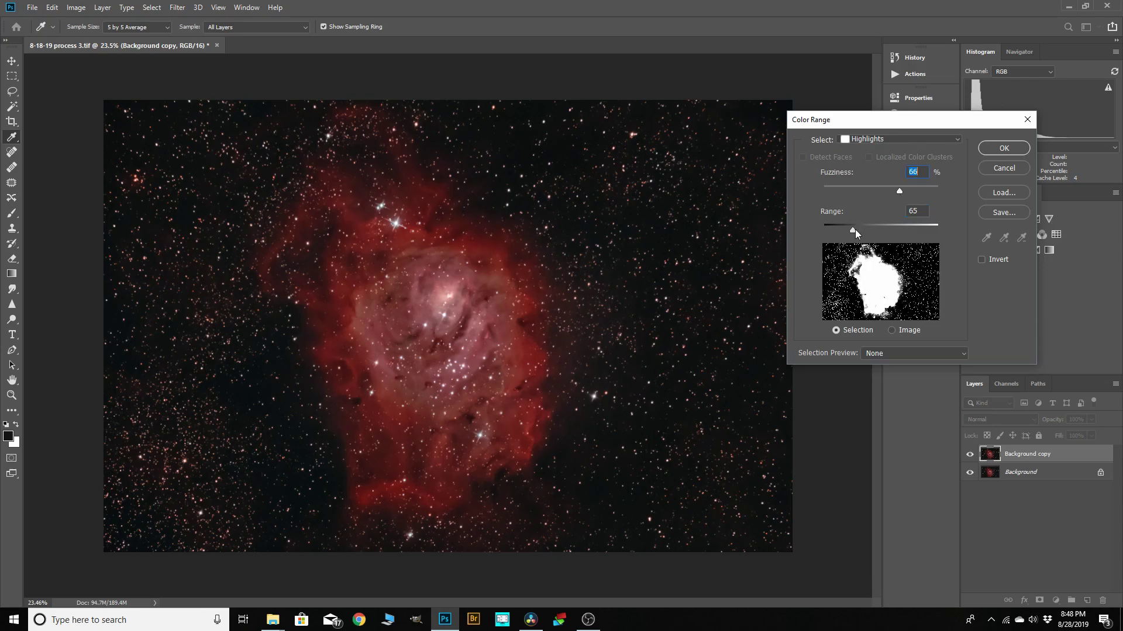
mouse_move(855, 230)
left_mouse_down()
mouse_move(833, 232)
mouse_move(847, 230)
left_mouse_up()
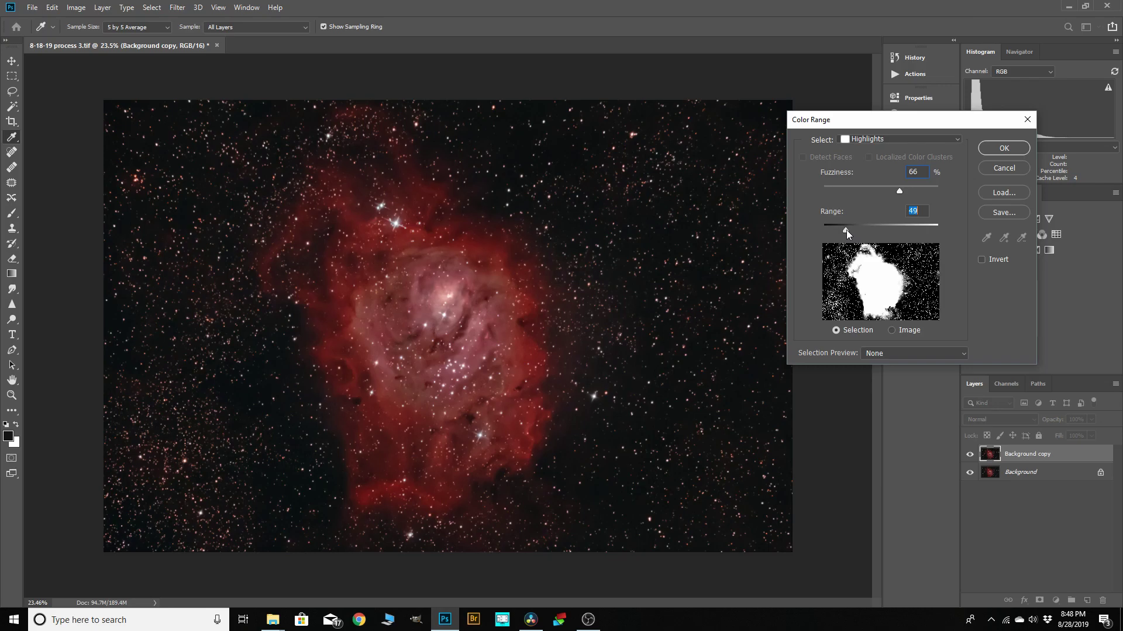
Accept the Highlights colour range selection and magnify the stars to inspect it.
left_click(987, 151)
key("z")
left_click(674, 307, "alt")
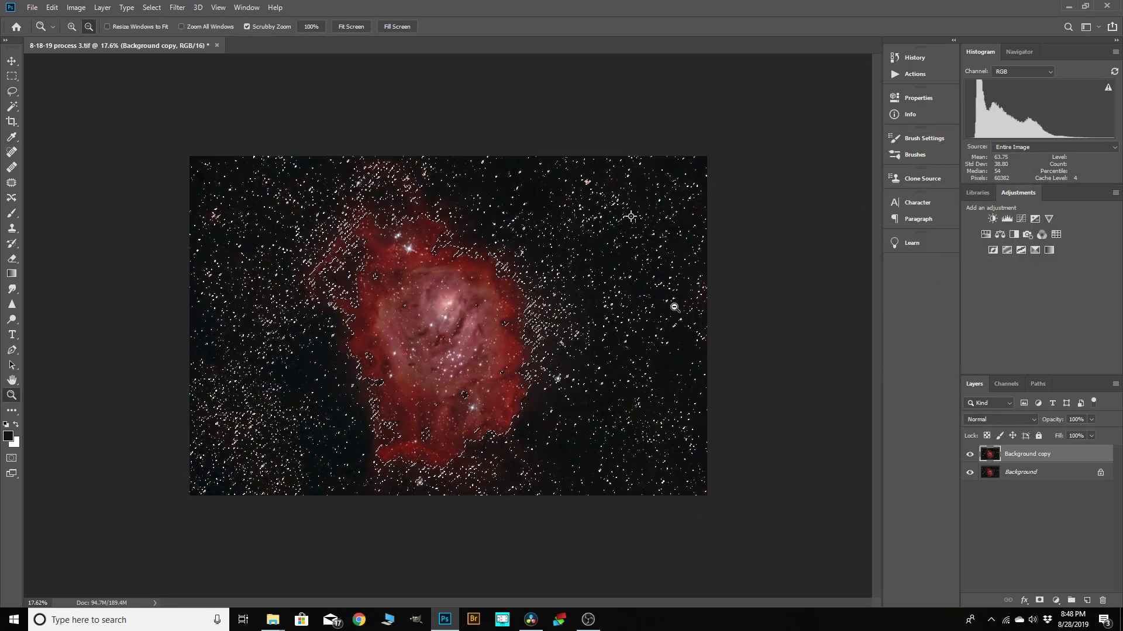
left_click(251, 218)
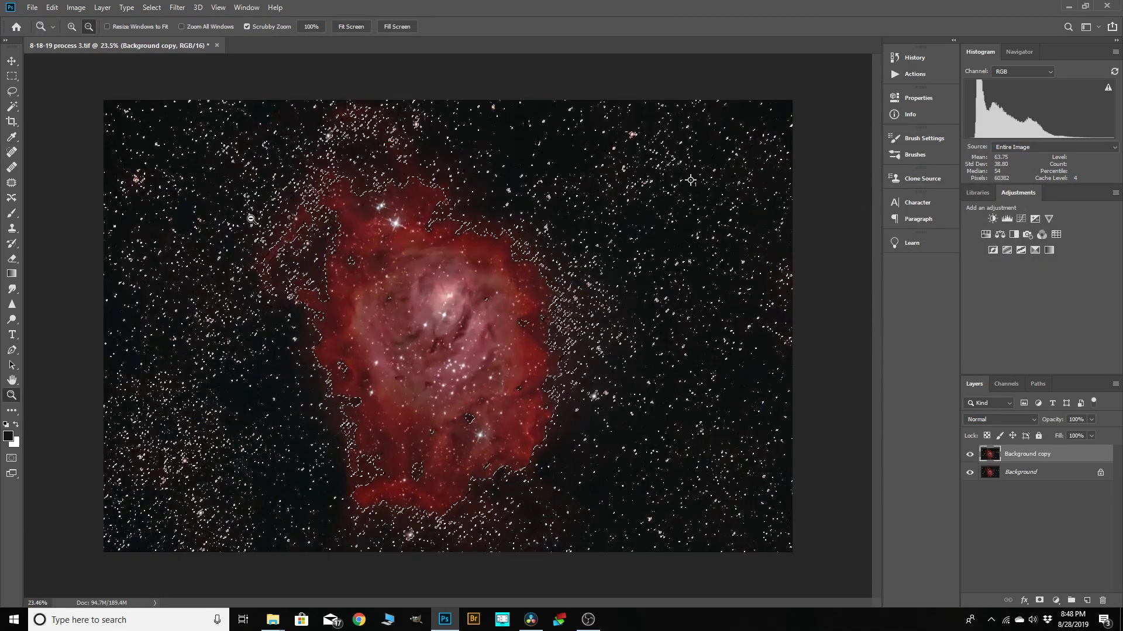
left_click_drag(251, 219, 170, 105)
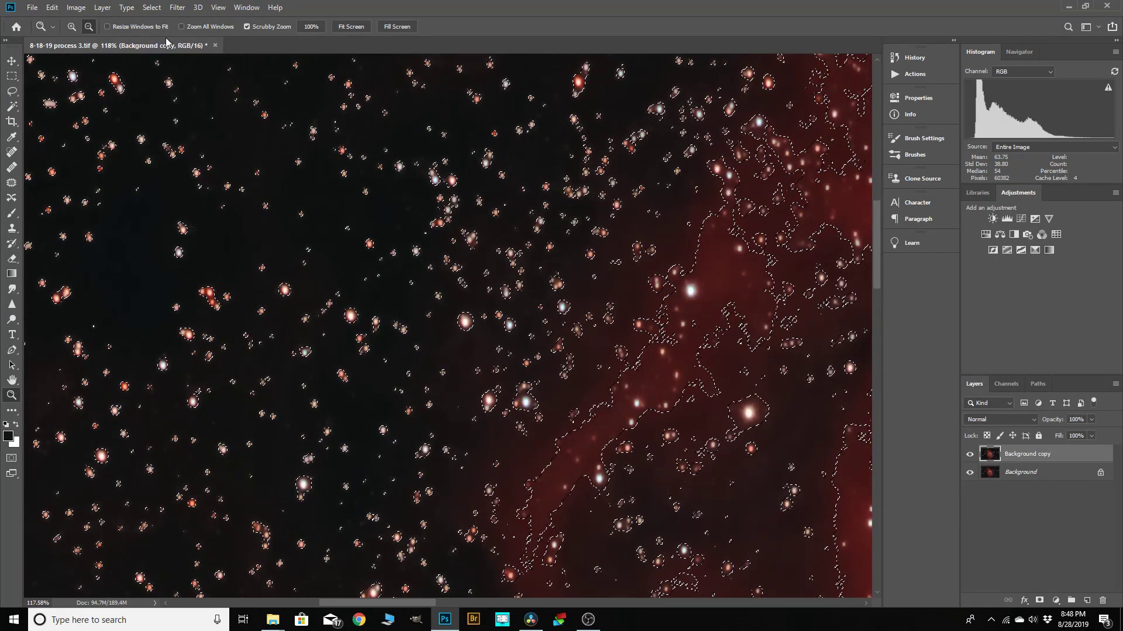
Expand the star selection by 1 px, feather it 3 px, then hide the outline.
left_click(151, 7)
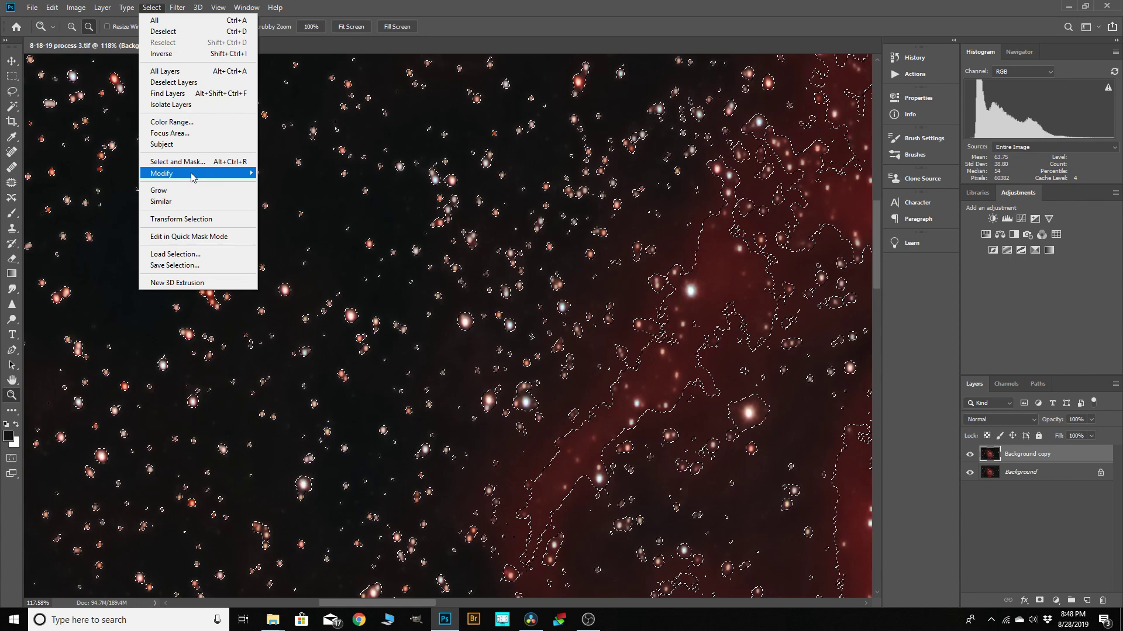
left_click(275, 199)
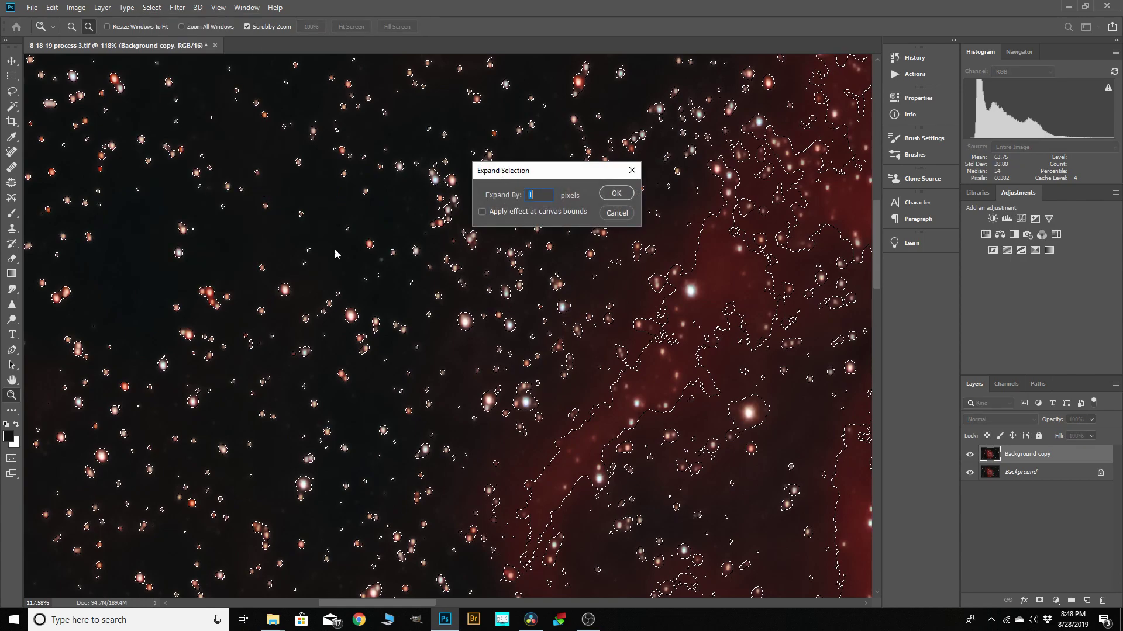
left_click(606, 197)
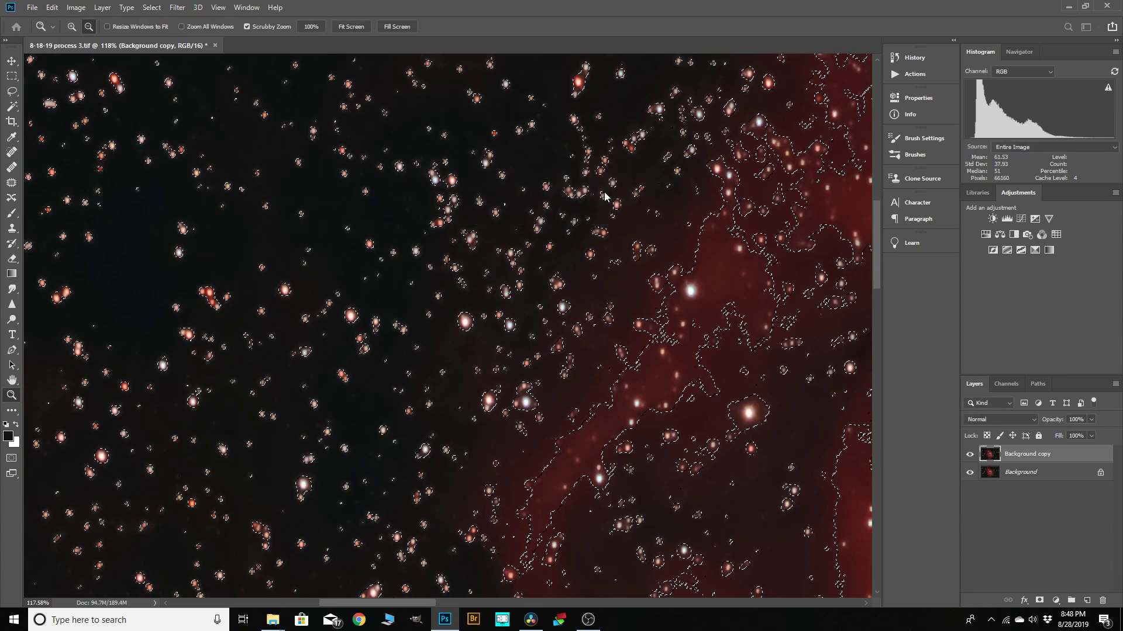
left_click(156, 8)
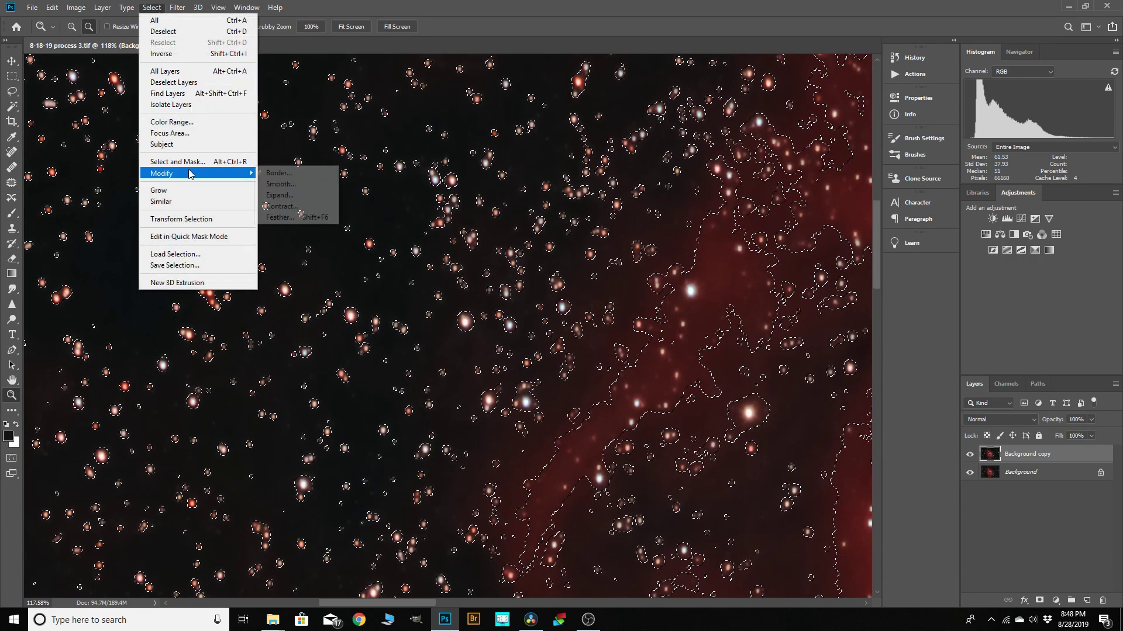
left_click(286, 217)
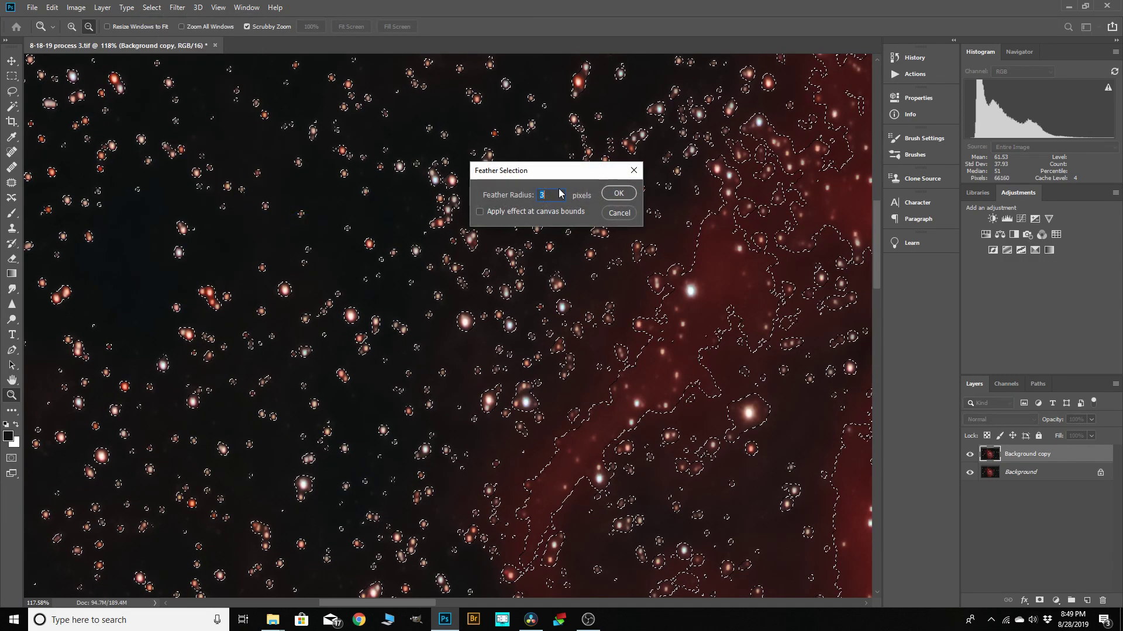
left_click(610, 200)
left_click_drag(610, 201, 403, 236)
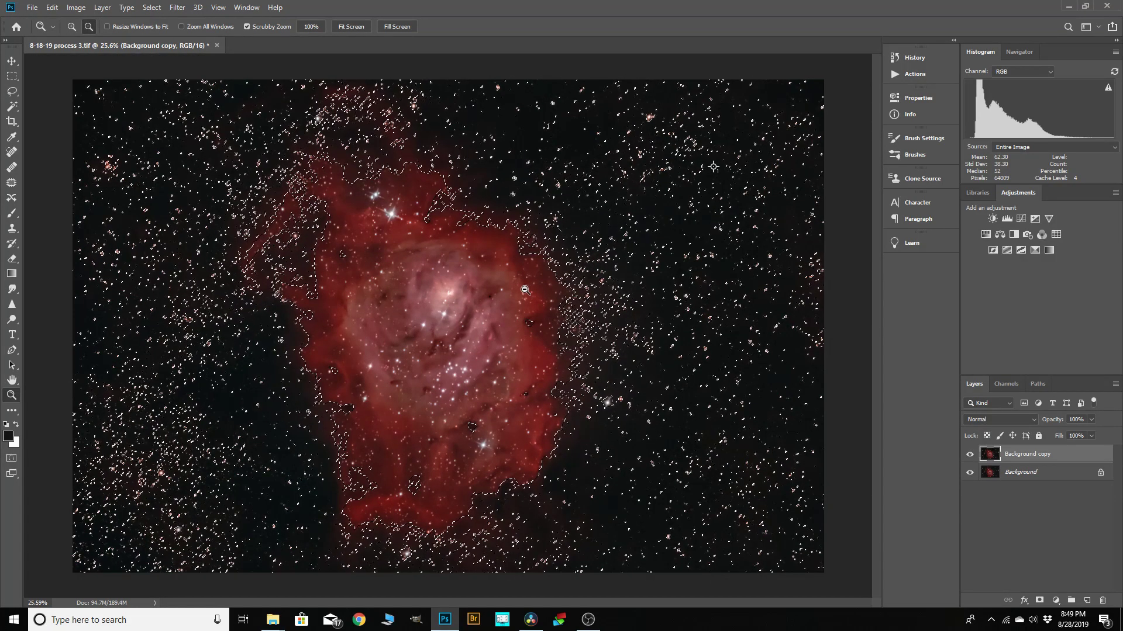
key("ctrl+d")
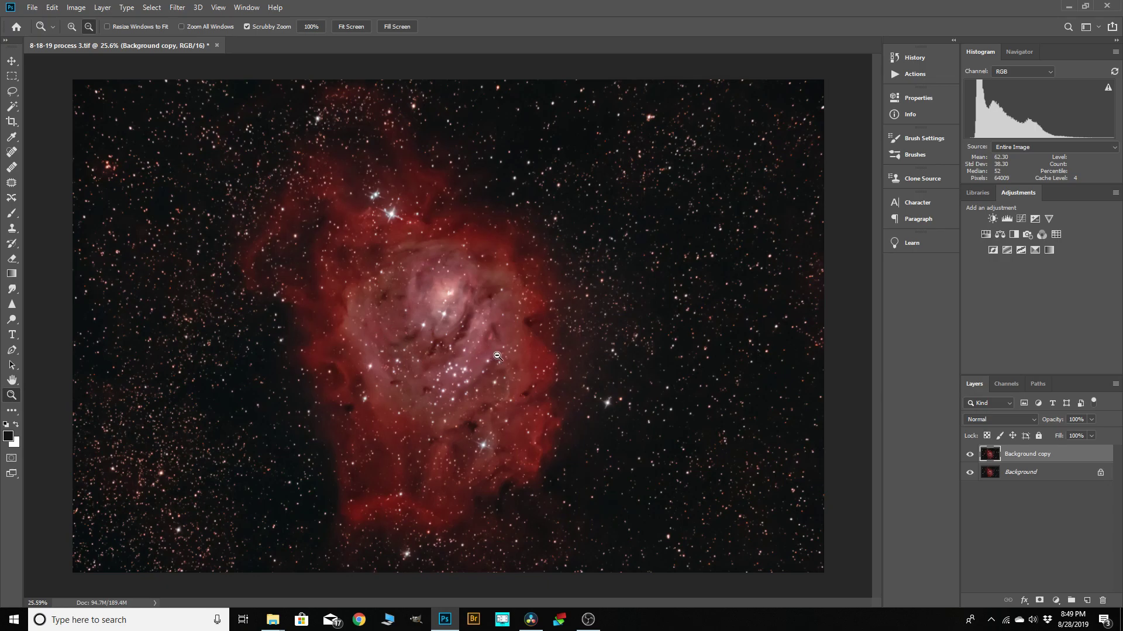
Run Filter > Other > Minimum with a 1-pixel radius on the selected stars.
left_click(177, 7)
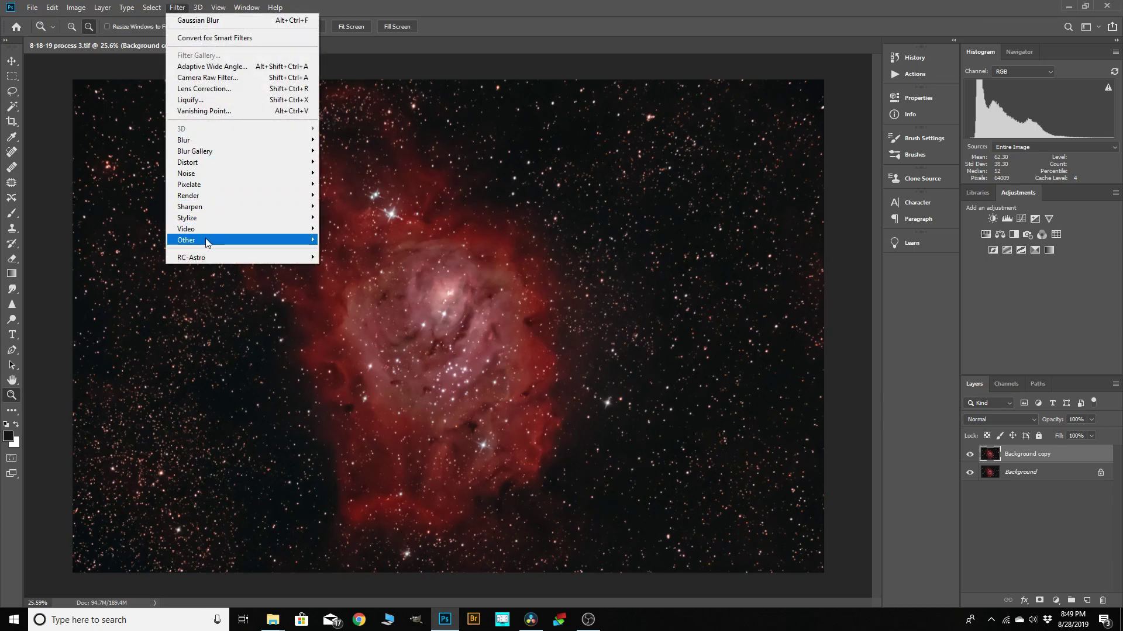
mouse_move(206, 240)
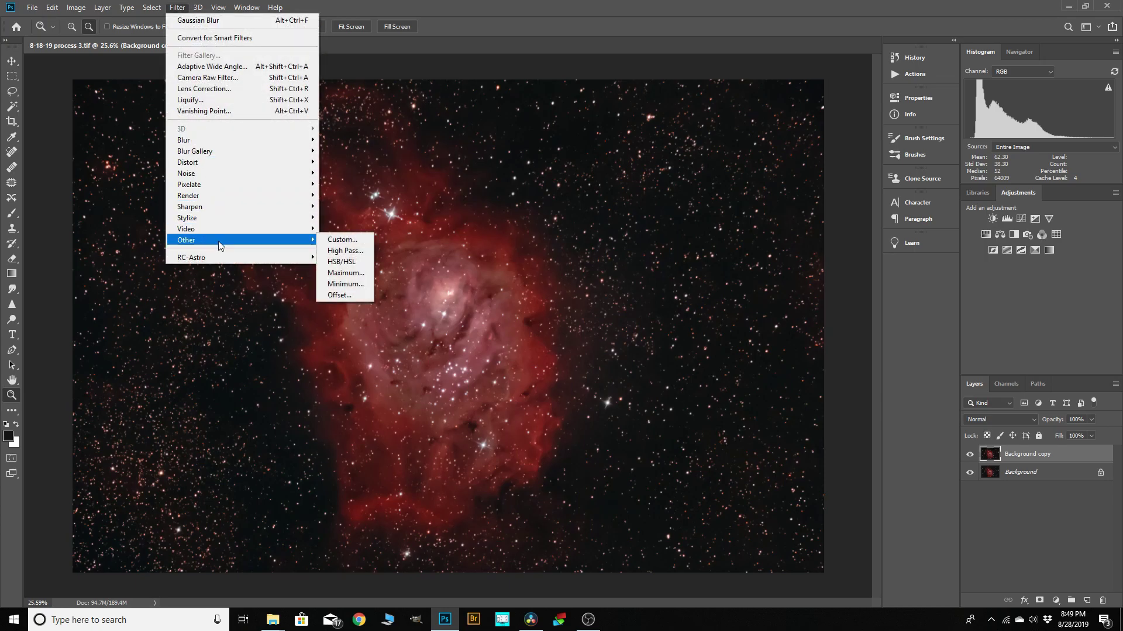
left_click(345, 288)
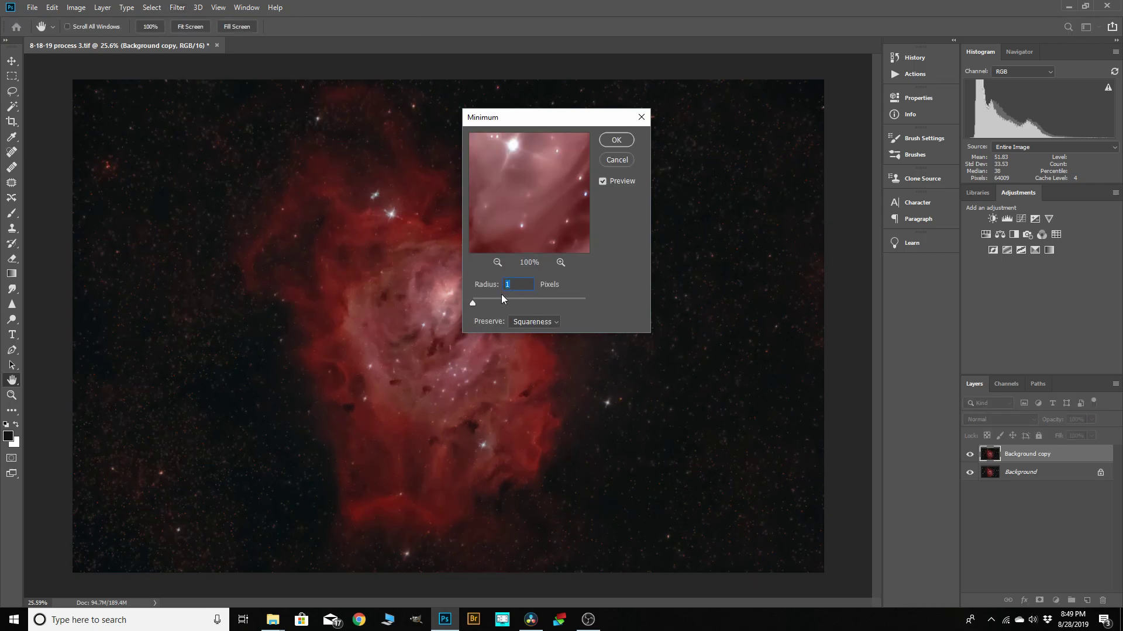
left_click(615, 139)
key("z")
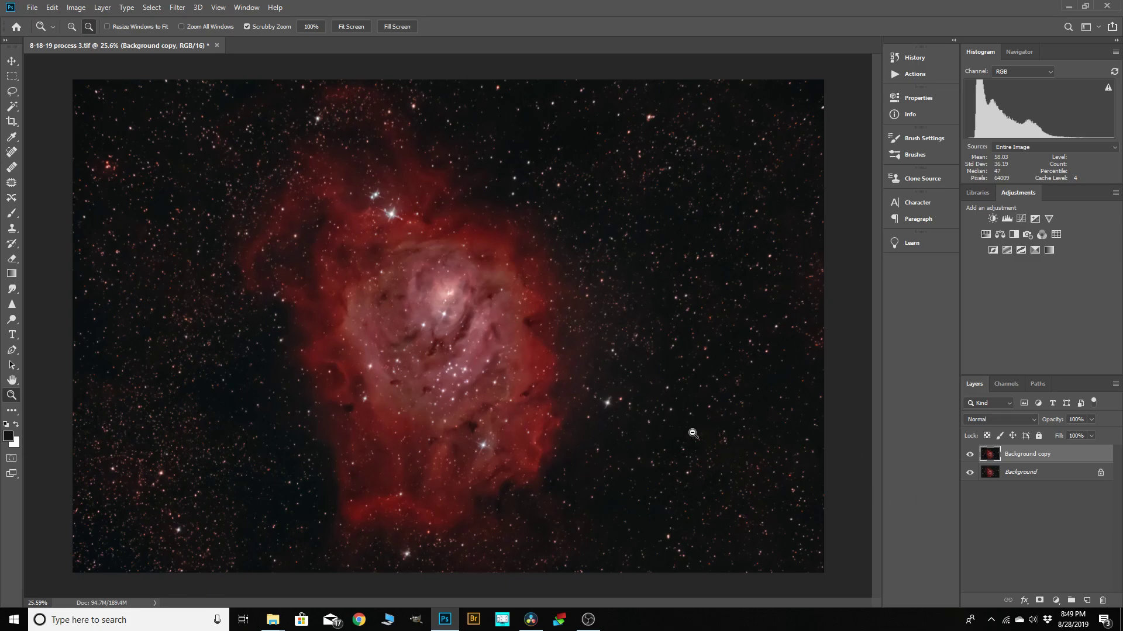
Copy the result to Layer 1, delete Background copy, re-duplicate Background, then select Layer 1.
key("ctrl+shift+d")
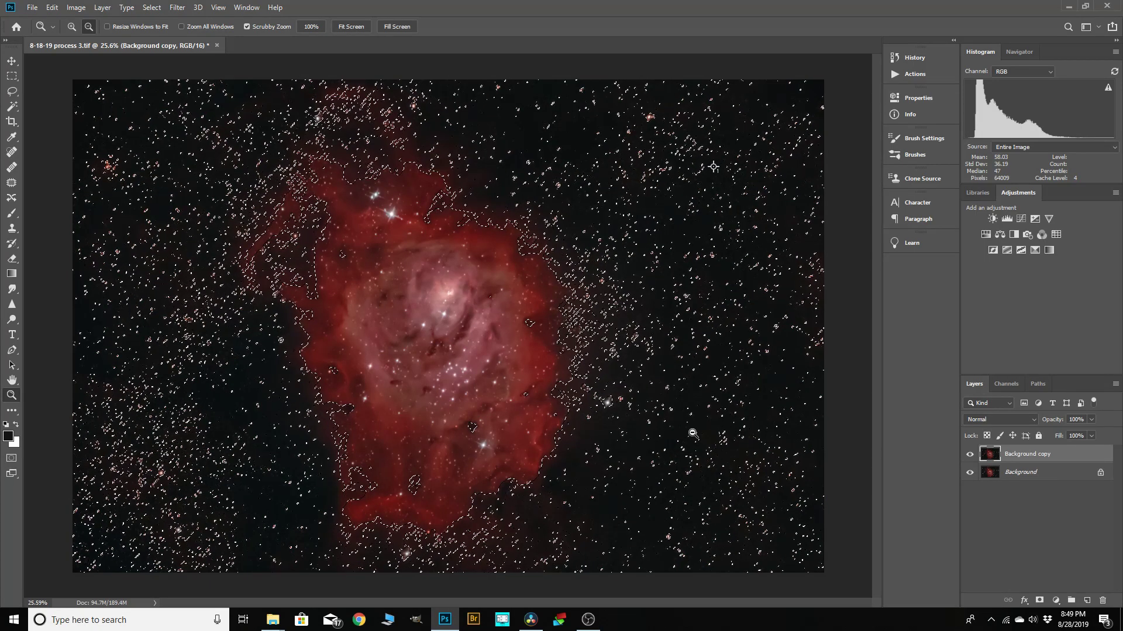
key("ctrl+j")
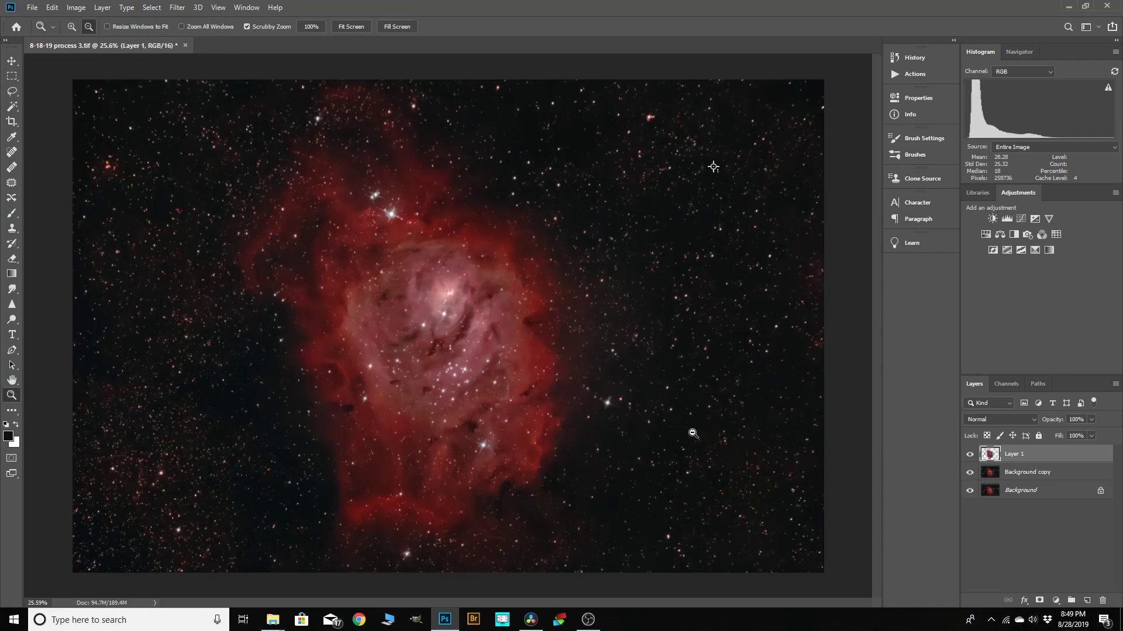
left_click(1030, 475)
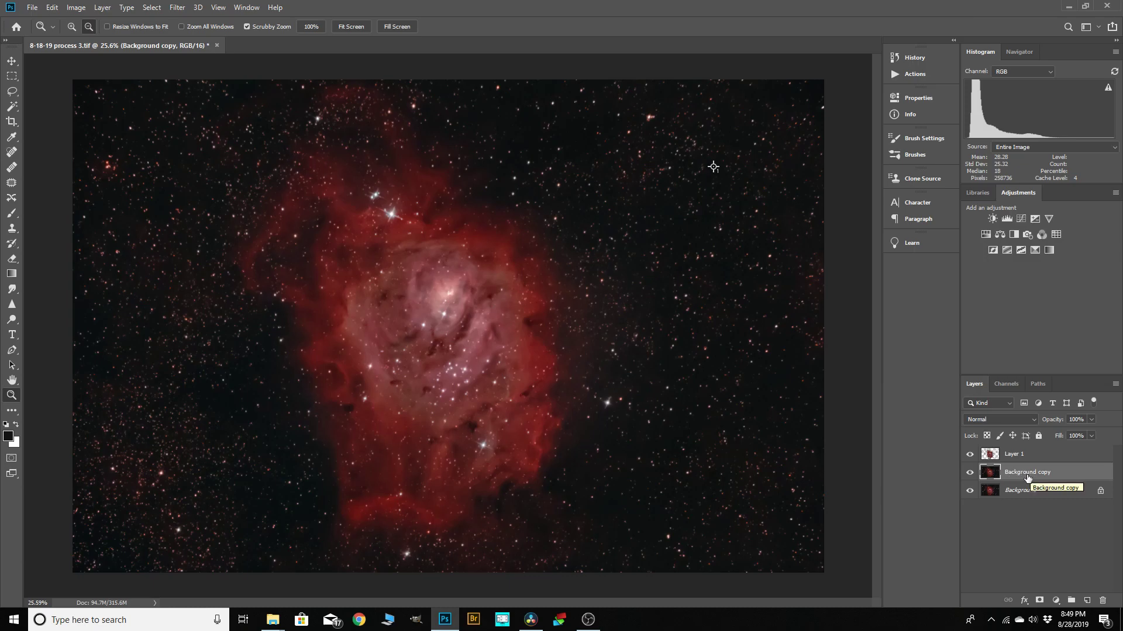
right_click(1028, 475)
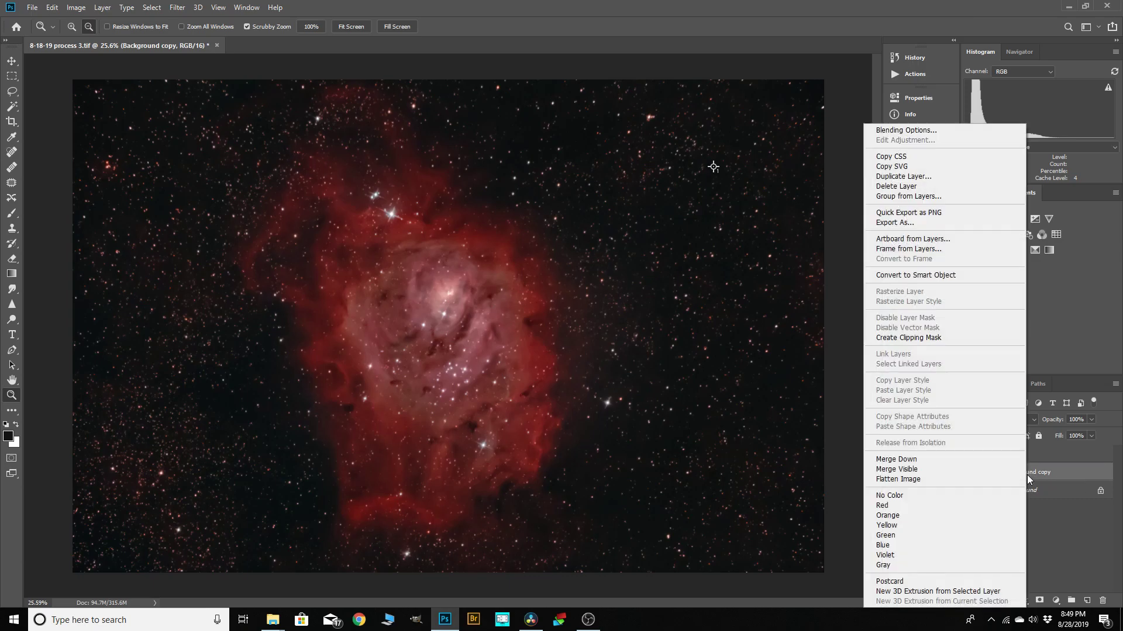
left_click(898, 187)
left_click(505, 233)
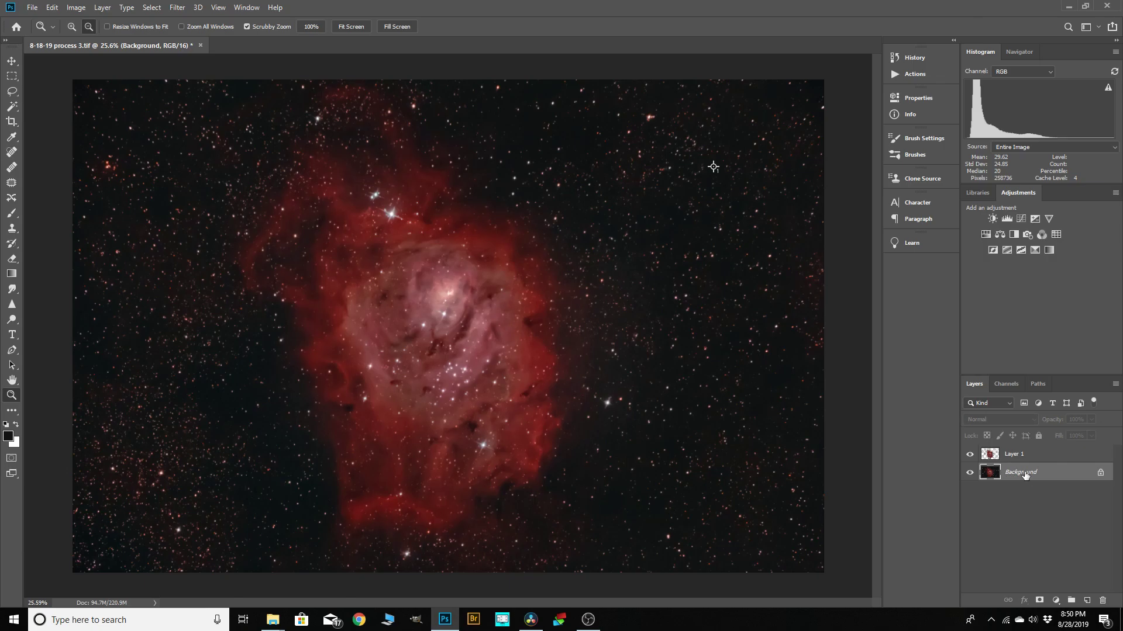
left_click_drag(1024, 474, 1086, 599)
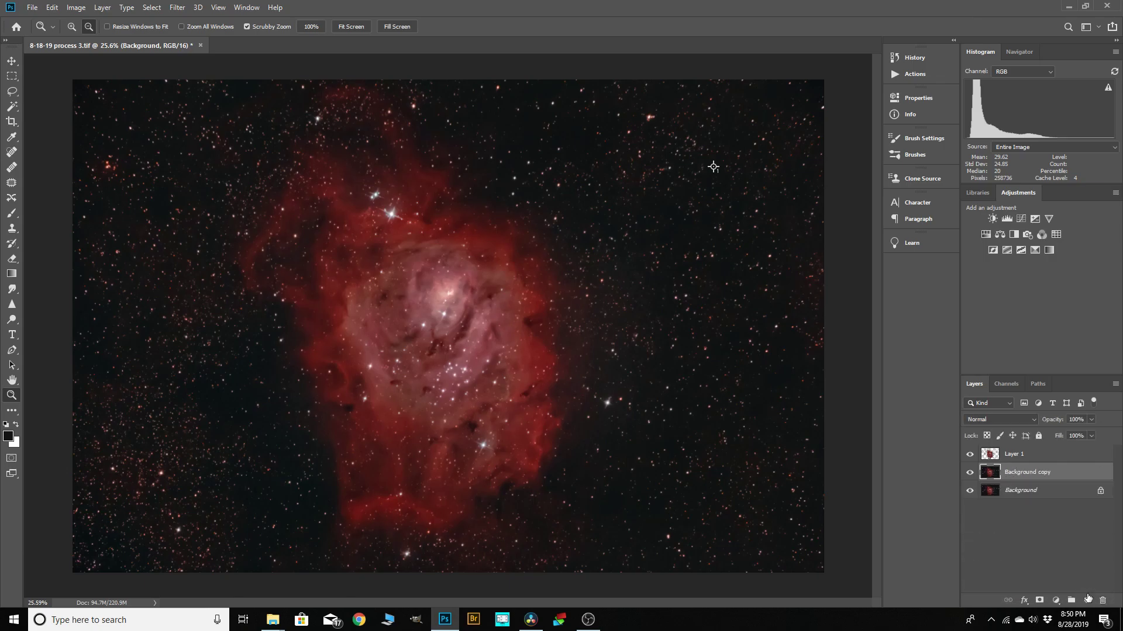
left_click(1018, 456)
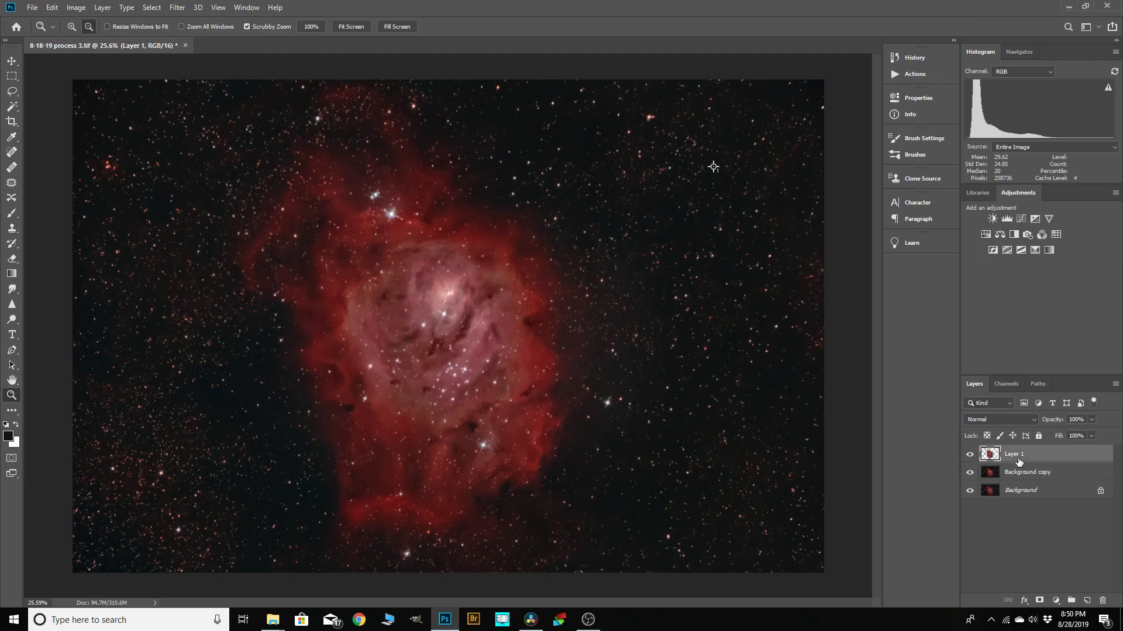
Switch to the standard Eraser tool on Layer 1 and make the brush slightly smaller.
right_click(11, 262)
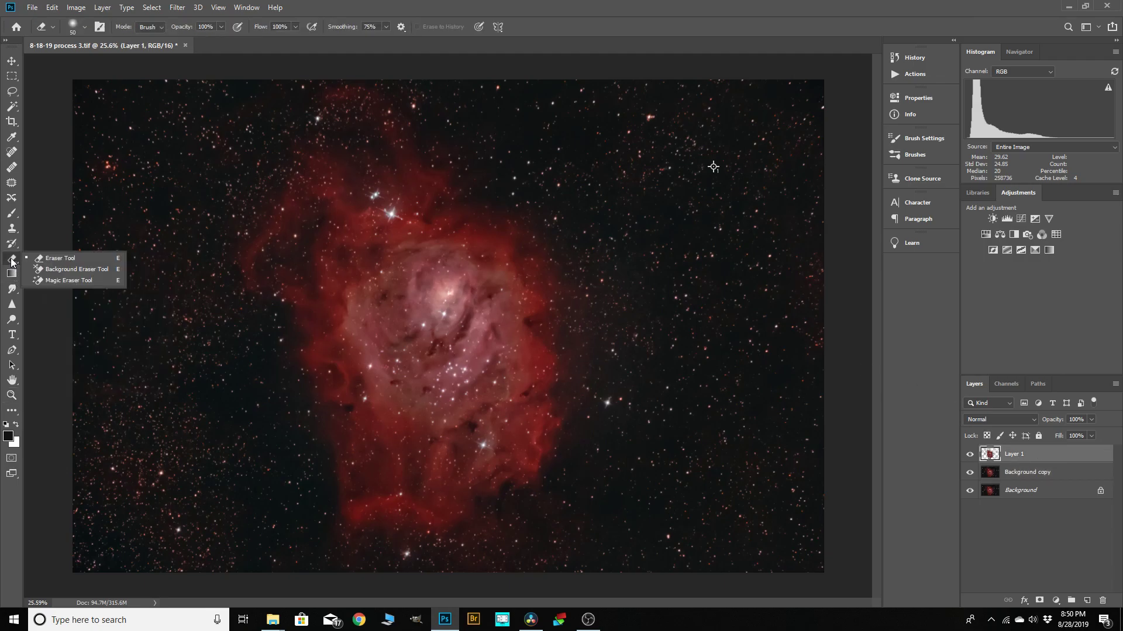
left_click(44, 258)
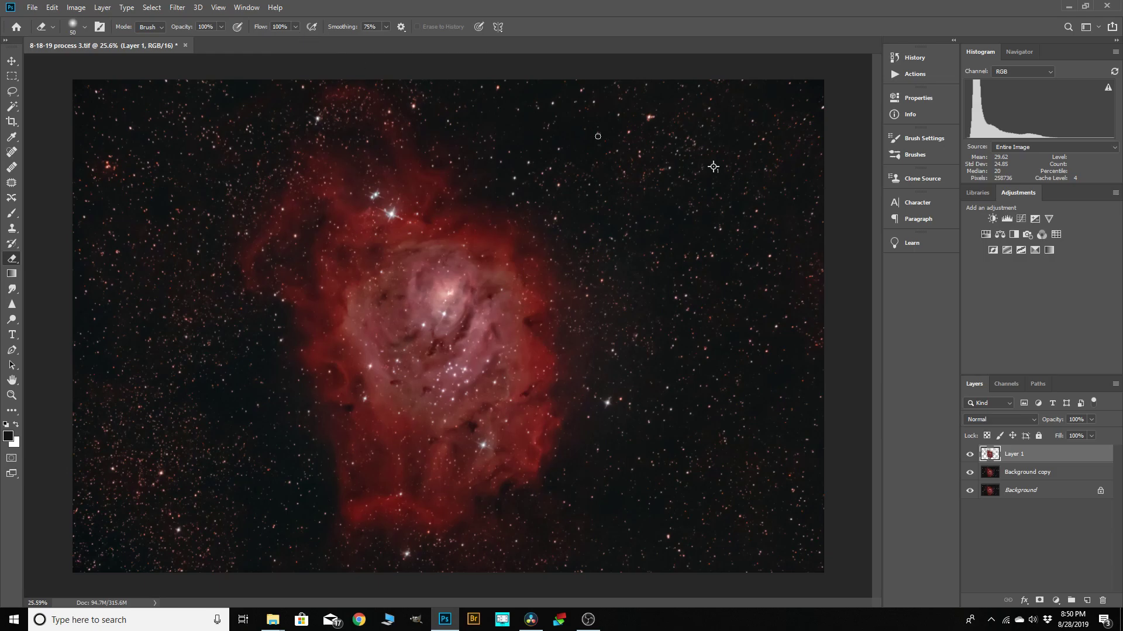
scroll(597, 138, "down", 1)
scroll(597, 138, "up", 4)
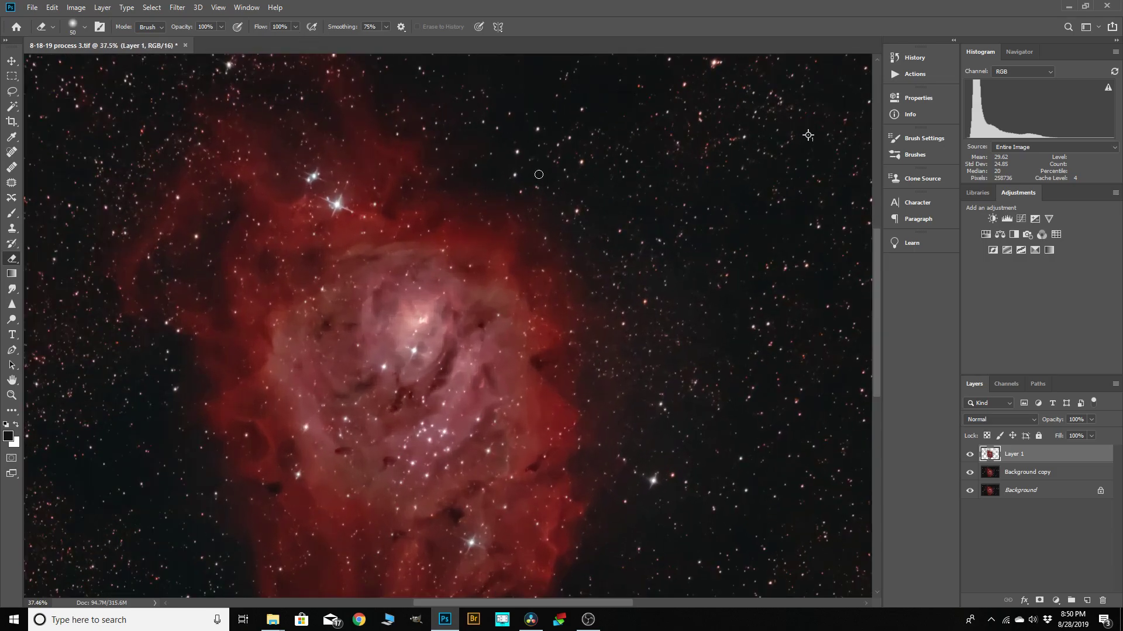
scroll(532, 143, "up", 1)
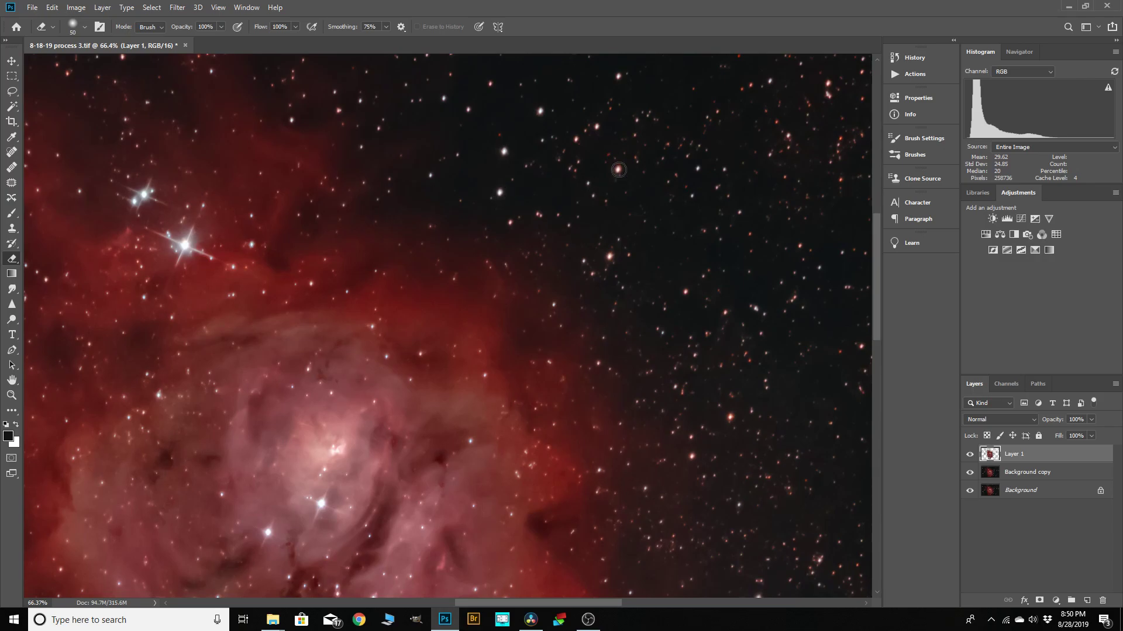
scroll(626, 166, "up", 3)
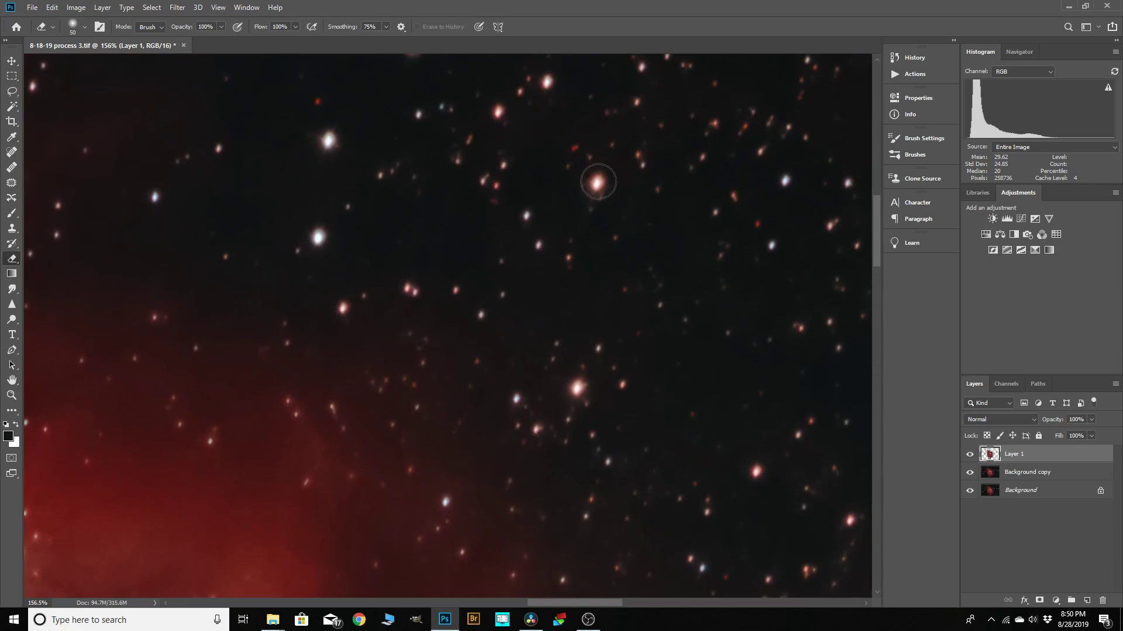
key("bracketleft")
Shrink the eraser brush back to 50 and erase over individual stars in the star field.
scroll(519, 396, "down", 5)
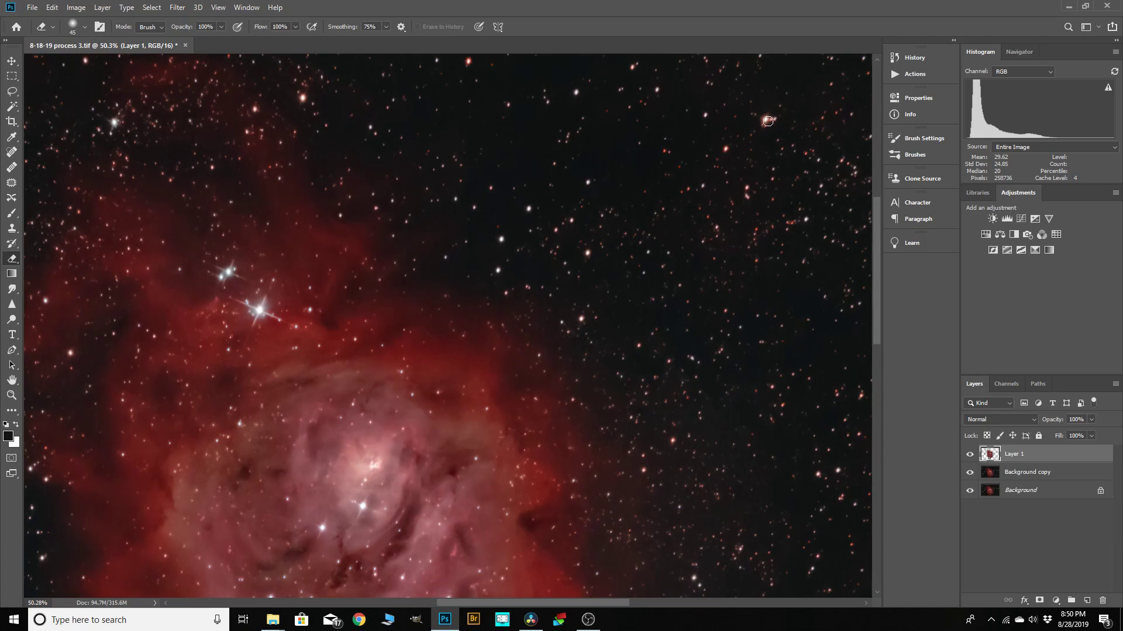
scroll(583, 201, "down", 2)
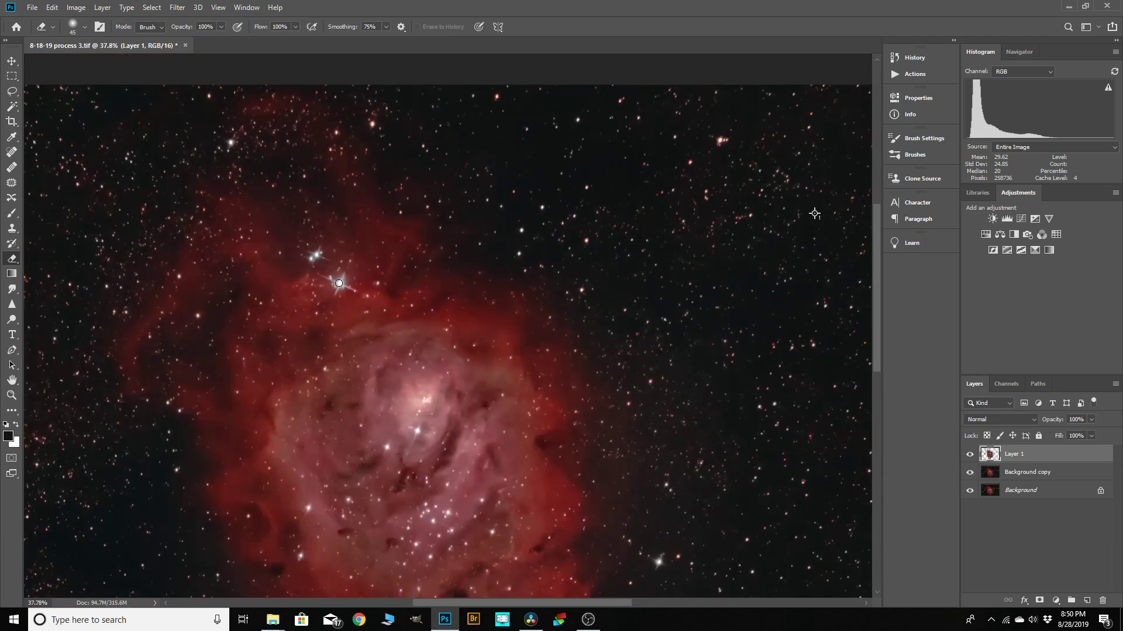
scroll(678, 227, "down", 1)
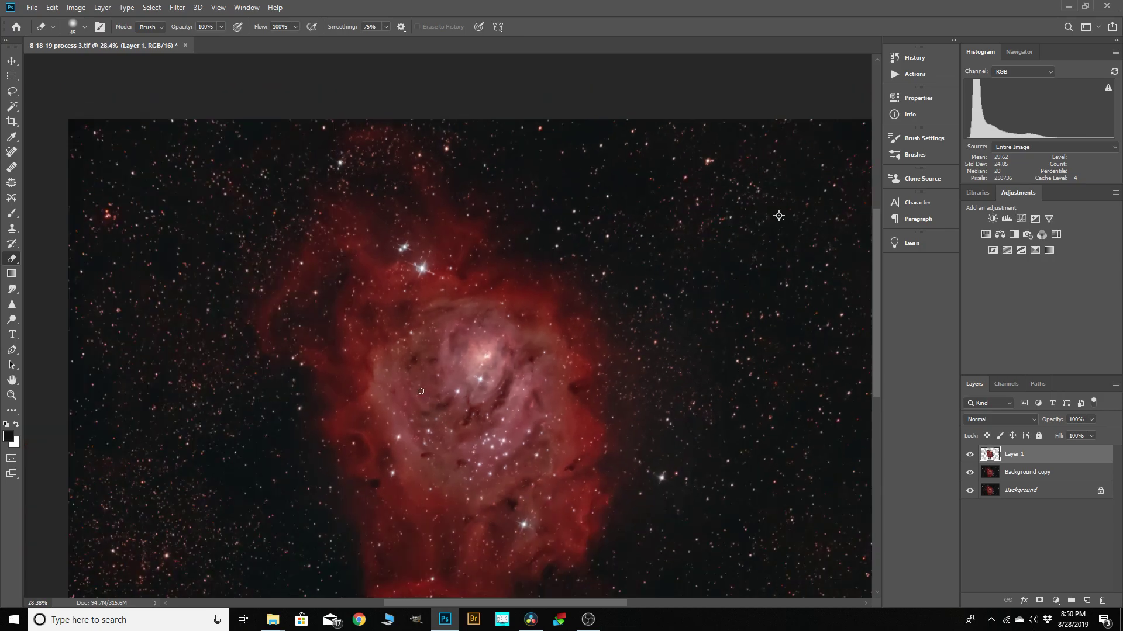
scroll(421, 391, "down", 1)
scroll(553, 445, "up", 1)
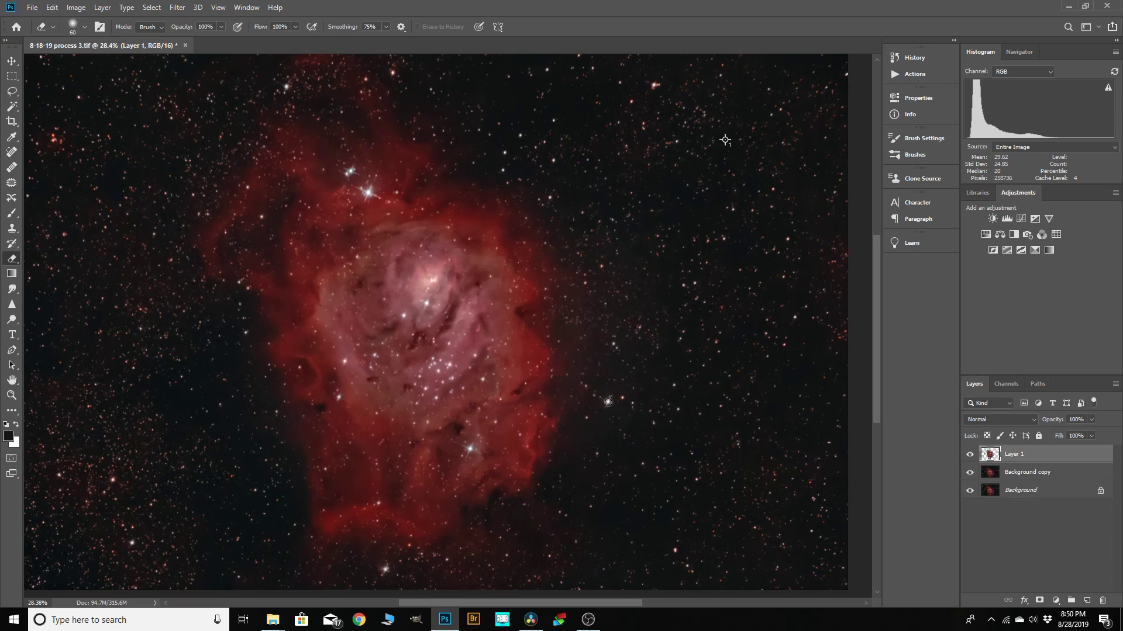
key("bracketleft")
scroll(800, 316, "up", 2)
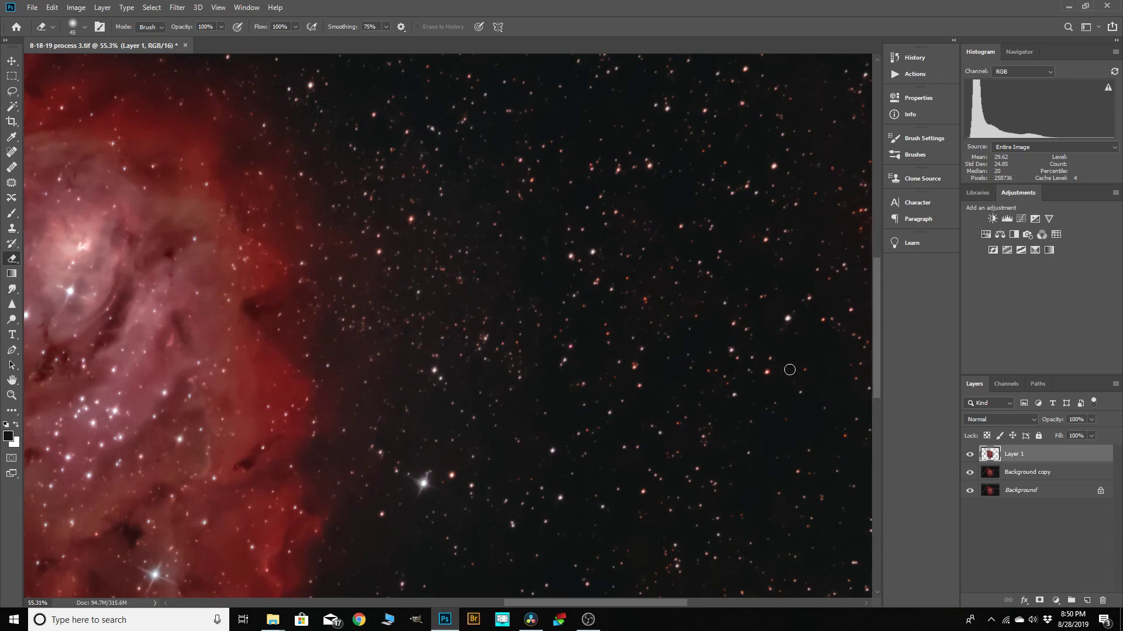
scroll(790, 369, "up", 2)
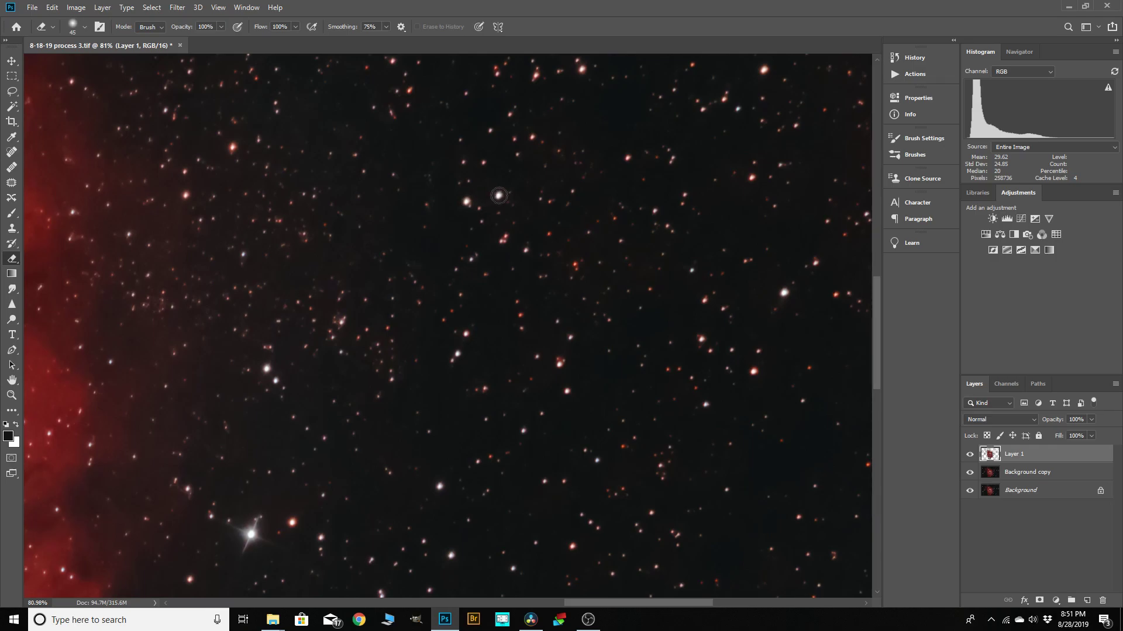
Fit the whole nebula in the window, then zoom in slightly to check the stars.
key("ctrl+0")
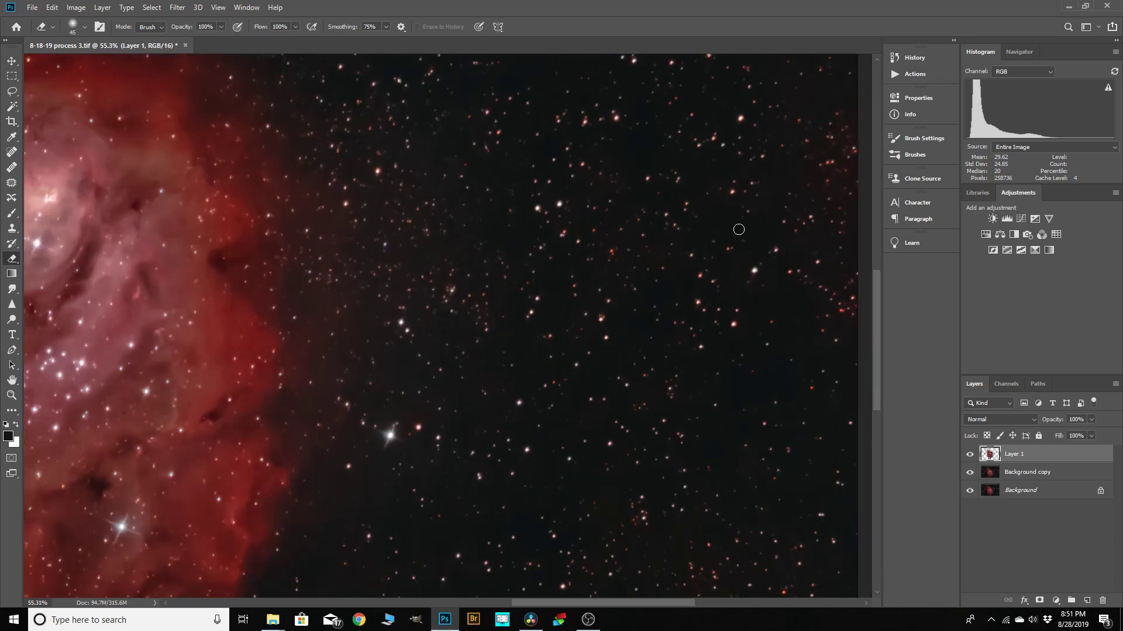
scroll(281, 321, "up", 2)
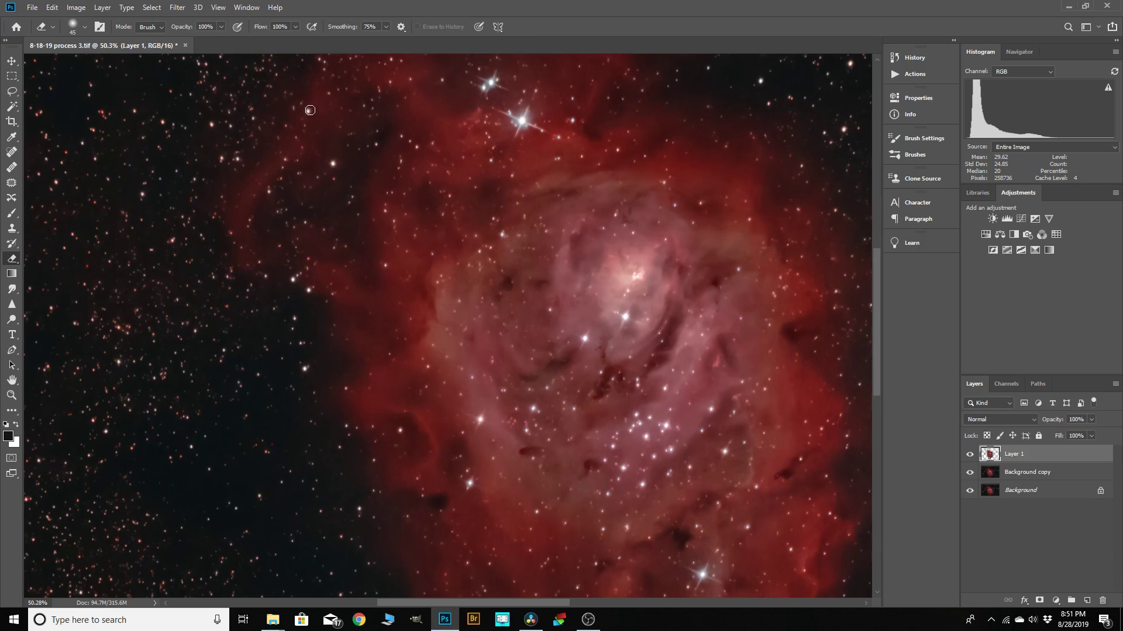
scroll(618, 207, "down", 3)
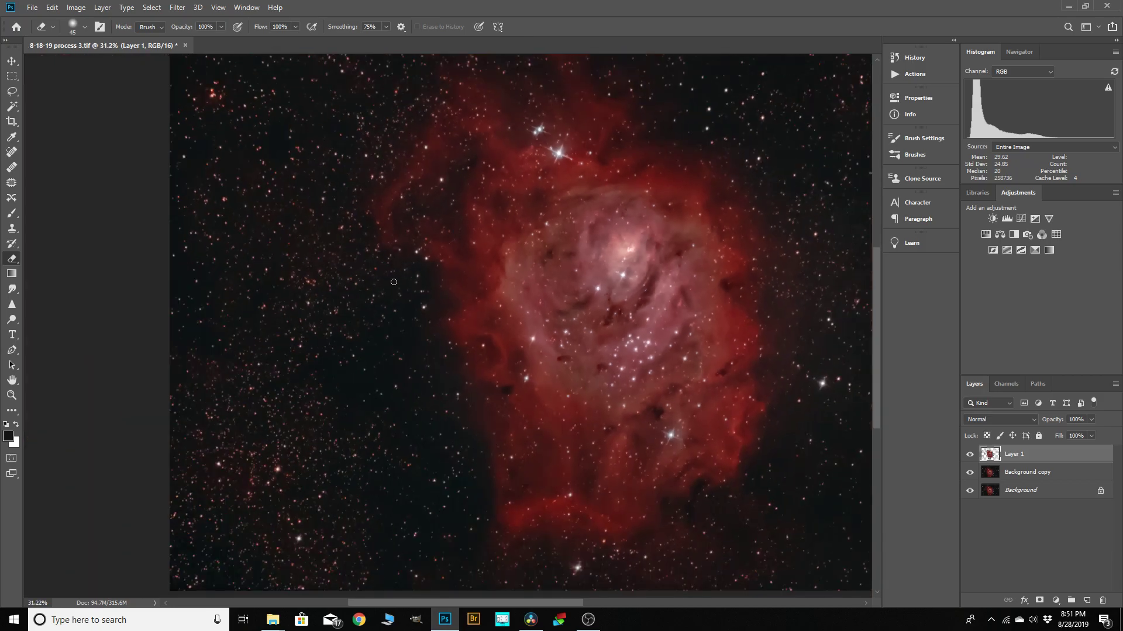
scroll(358, 292, "down", 1)
scroll(359, 291, "down", 1)
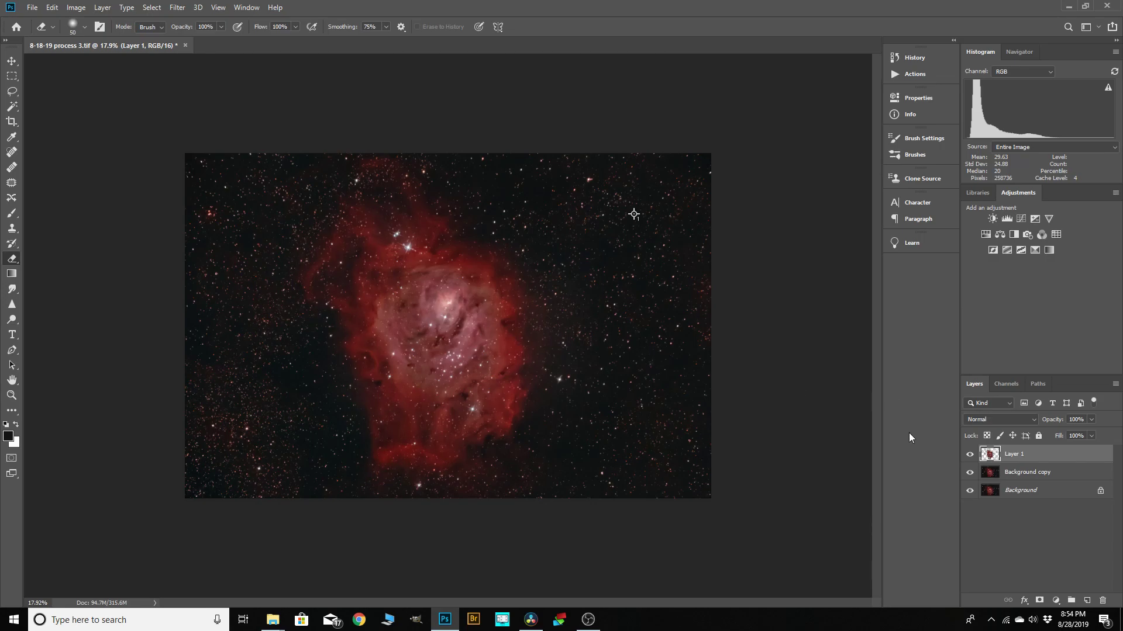
key("ctrl+plus")
key("ctrl+plus")
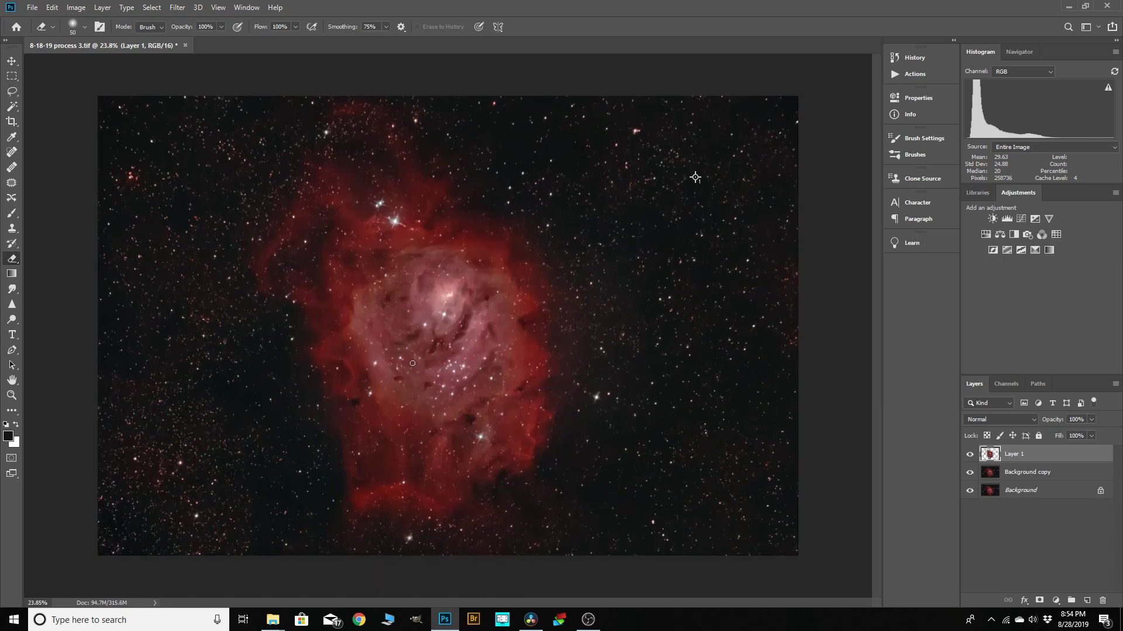
key("ctrl+plus")
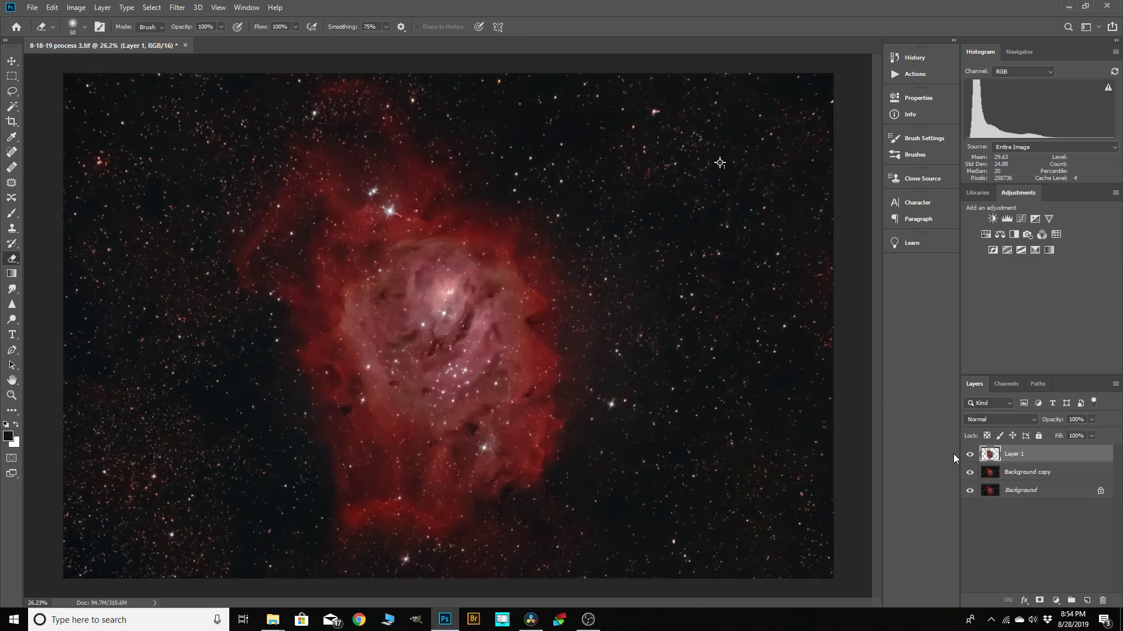
left_click(969, 455)
left_click(969, 455)
left_click(970, 455)
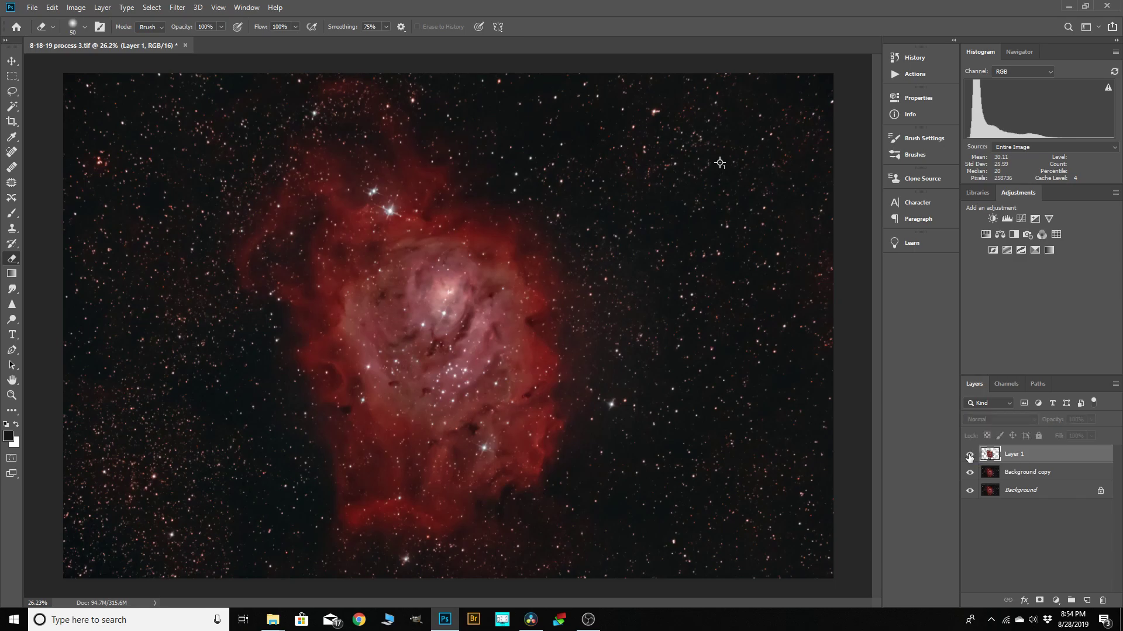
left_click(969, 454)
left_click(969, 455)
left_click(970, 455)
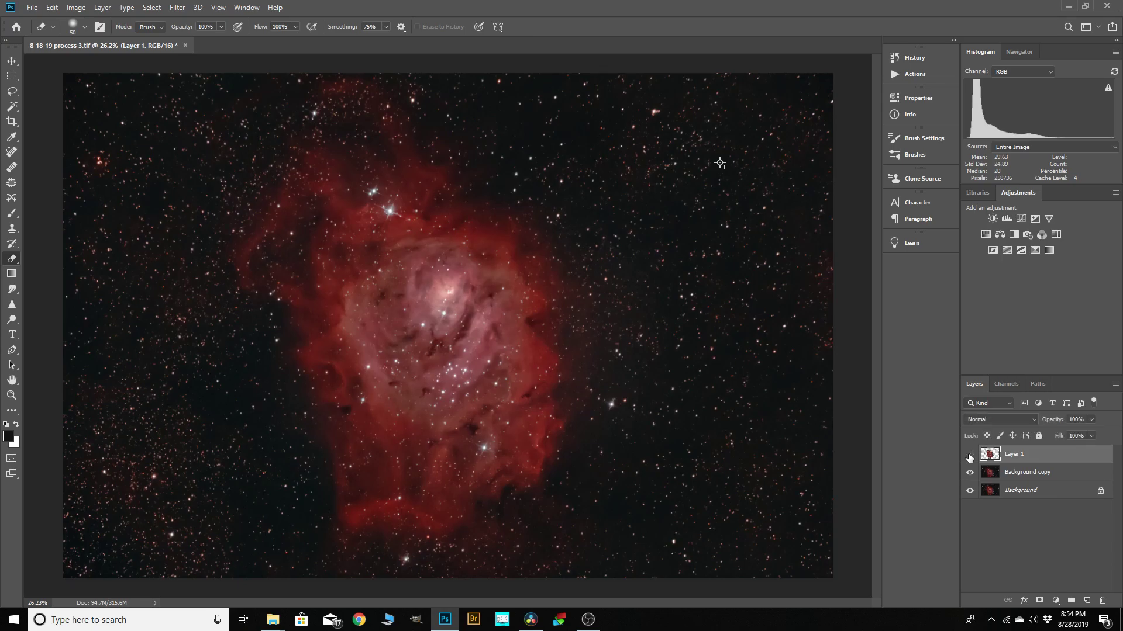
left_click(969, 455)
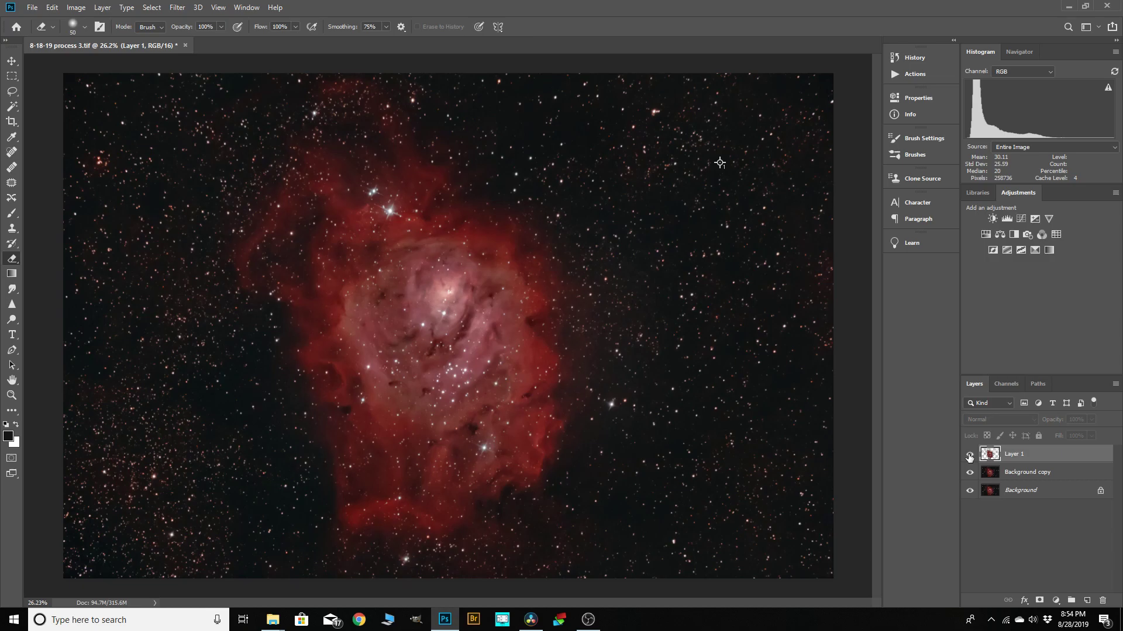
left_click(969, 455)
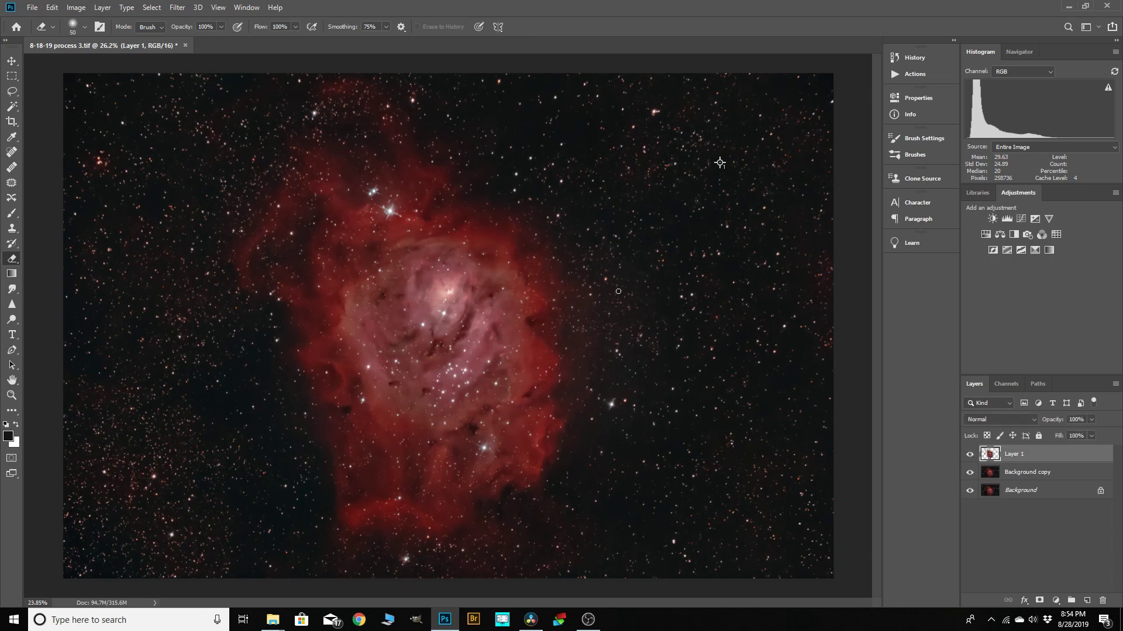
scroll(618, 292, "down", 2)
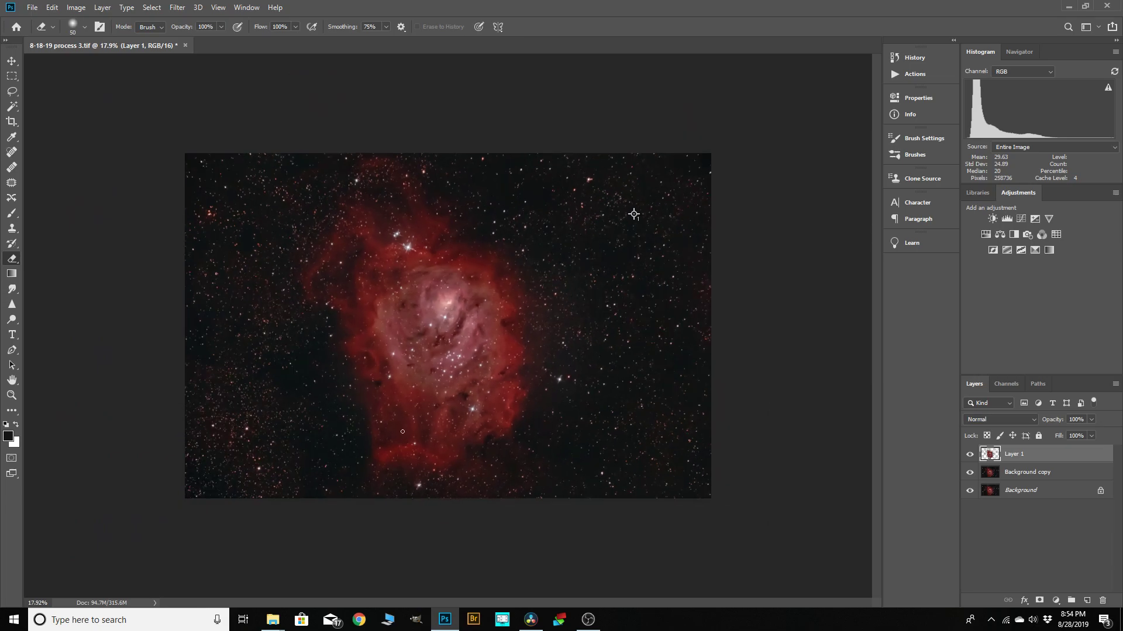
scroll(211, 314, "up", 1)
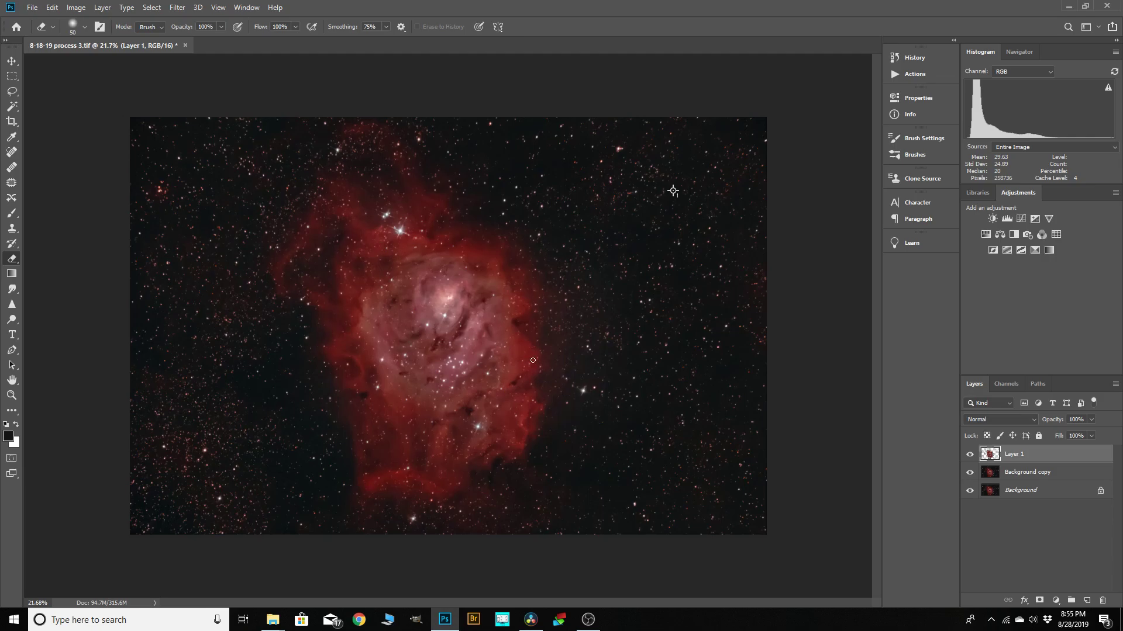
scroll(672, 397, "down", 1)
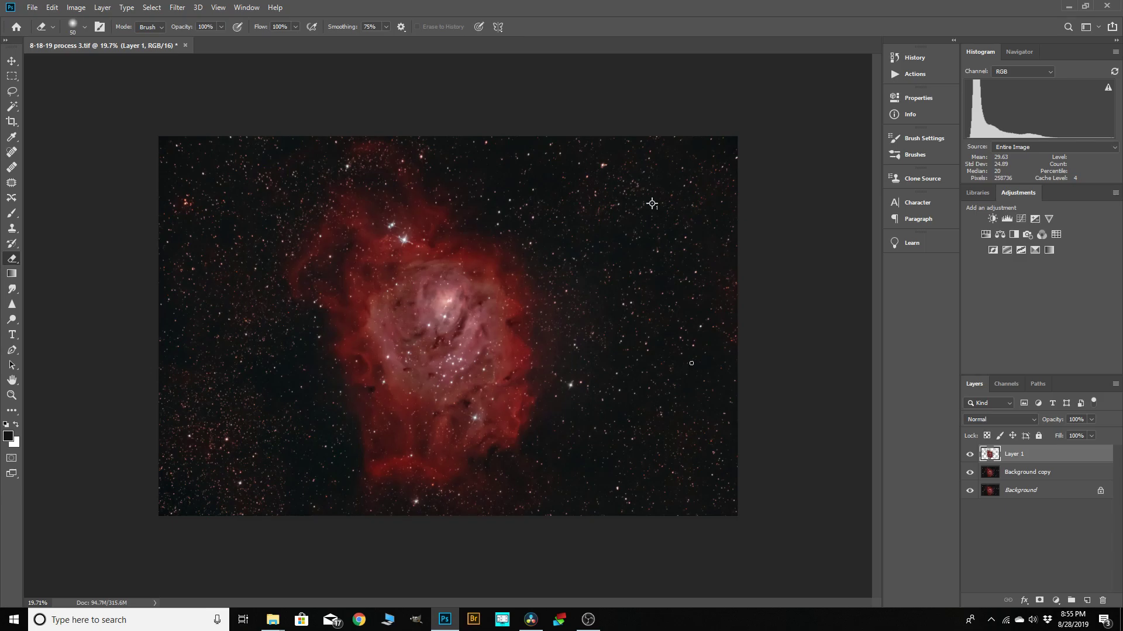
scroll(698, 339, "down", 1)
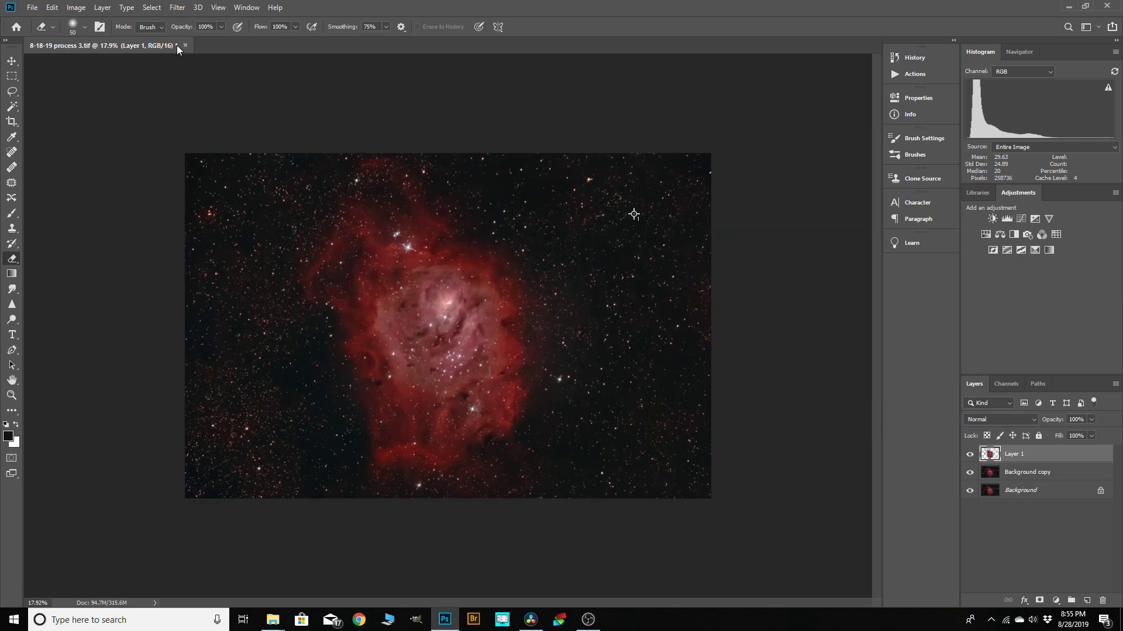
Flatten the image and duplicate the flattened Background into a Background copy layer.
left_click(107, 13)
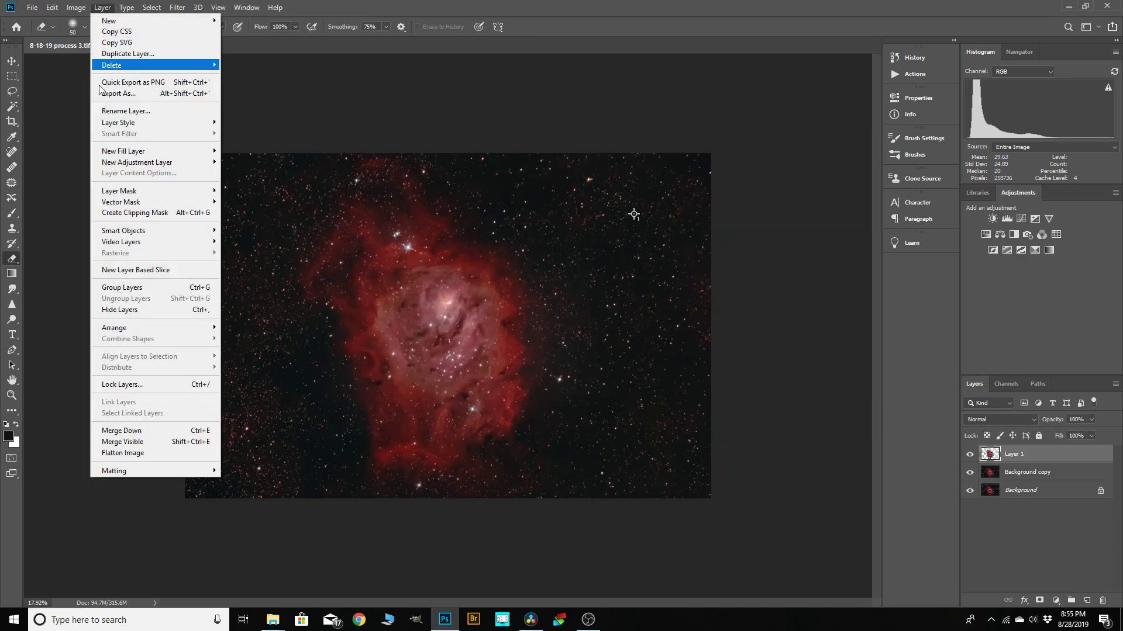
left_click(122, 454)
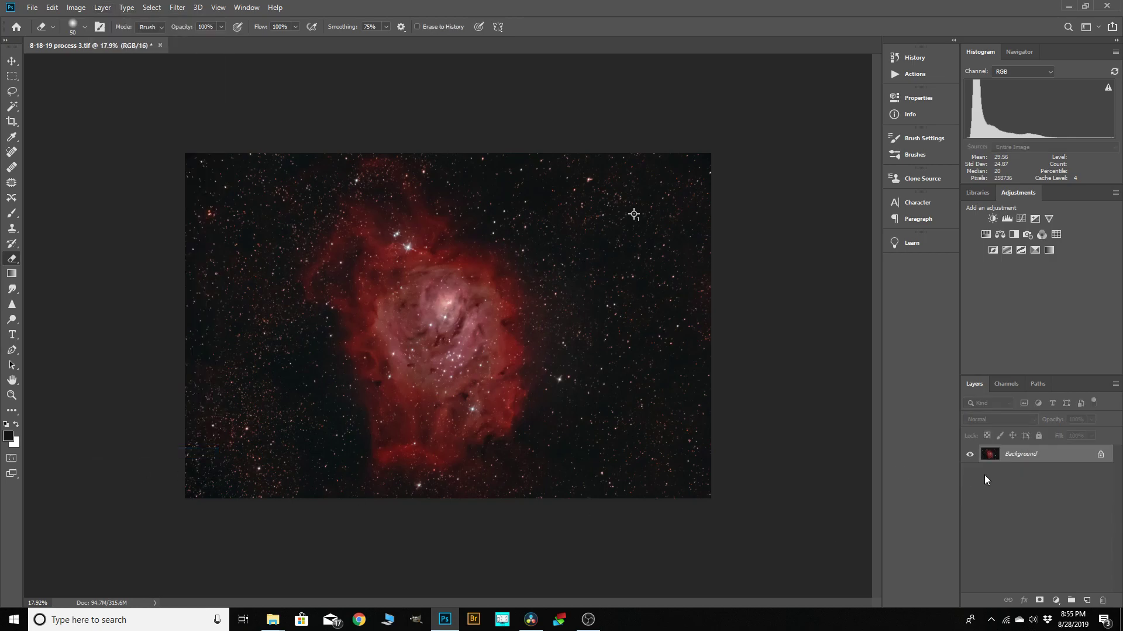
left_click_drag(1020, 459, 1086, 600)
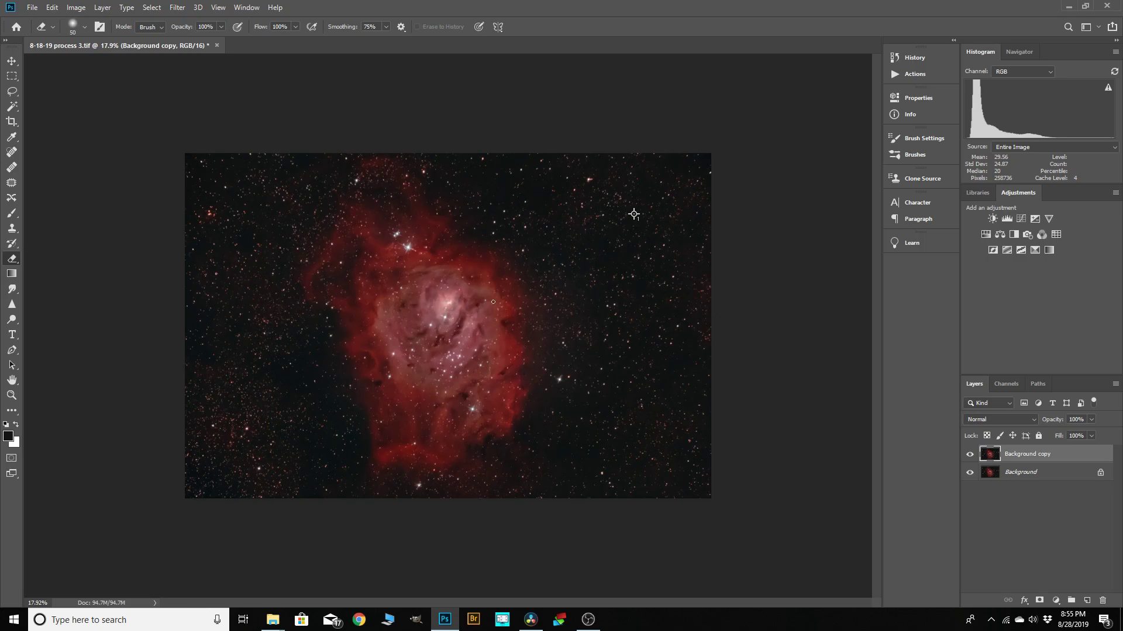
scroll(493, 302, "up", 2)
scroll(447, 416, "down", 1)
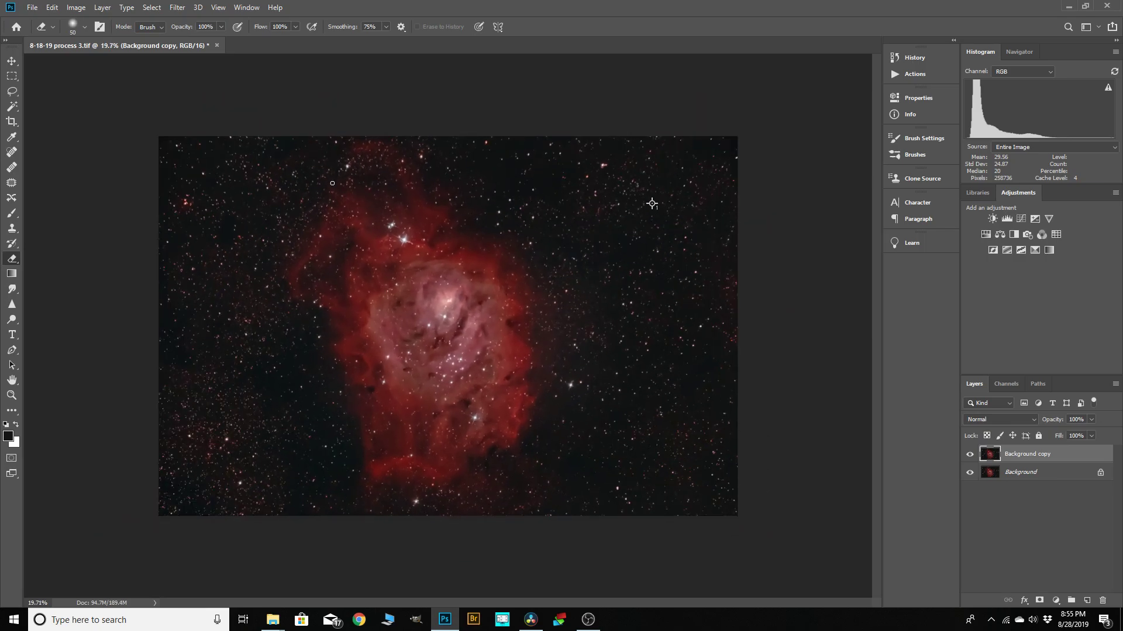
scroll(506, 349, "up", 4)
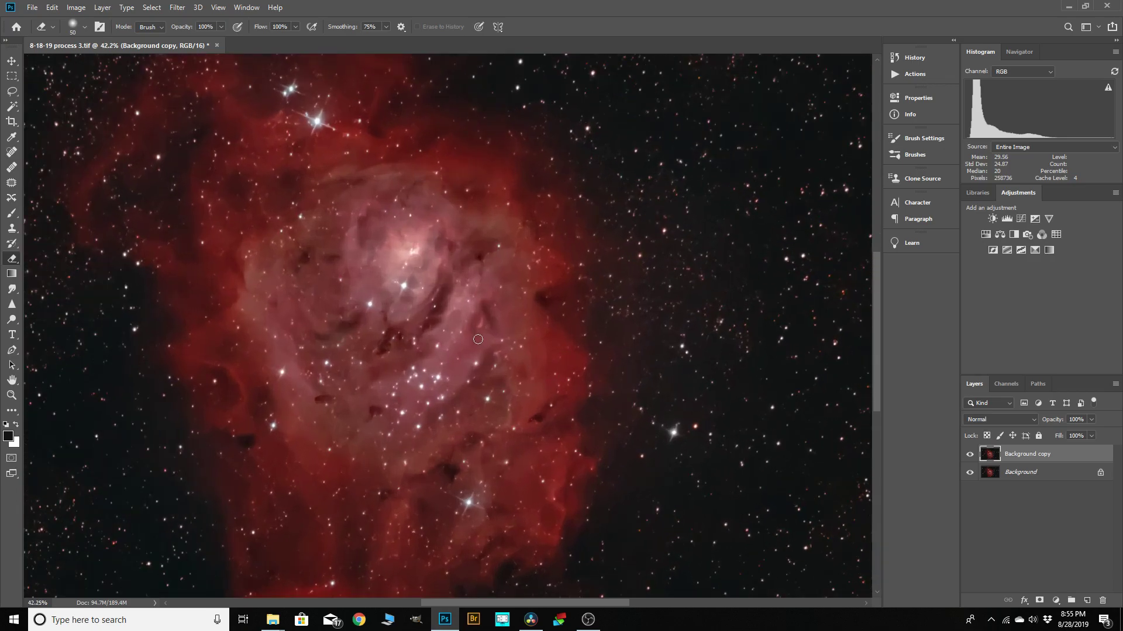
scroll(478, 339, "down", 4)
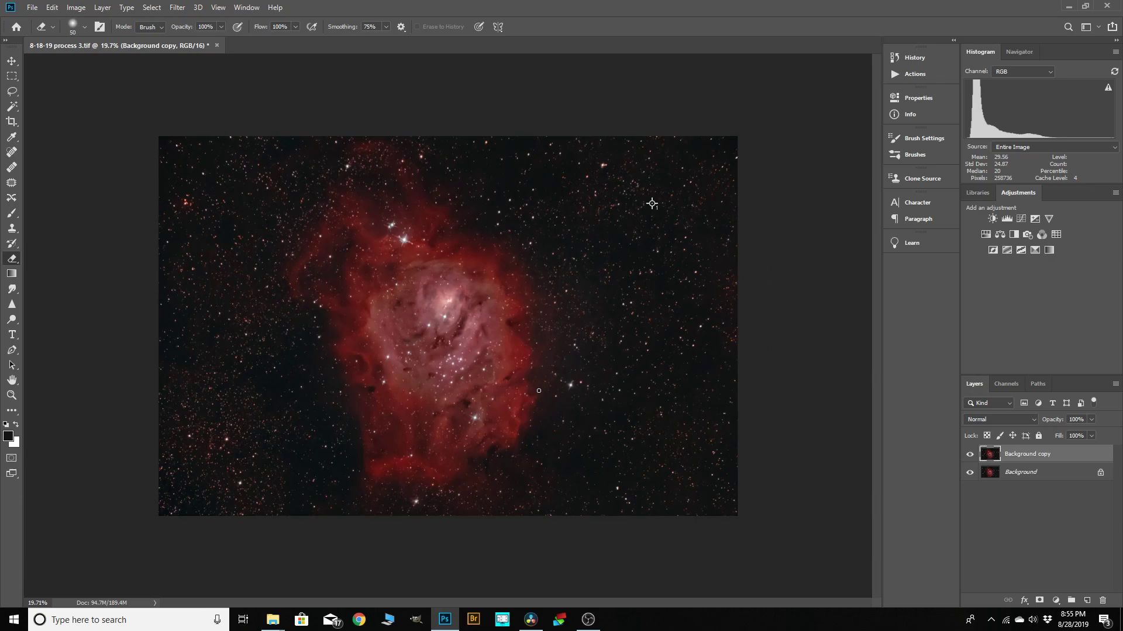
Open the Camera Raw Filter and set Blacks -9, Contrast +3 and Exposure +0.15.
left_click(175, 7)
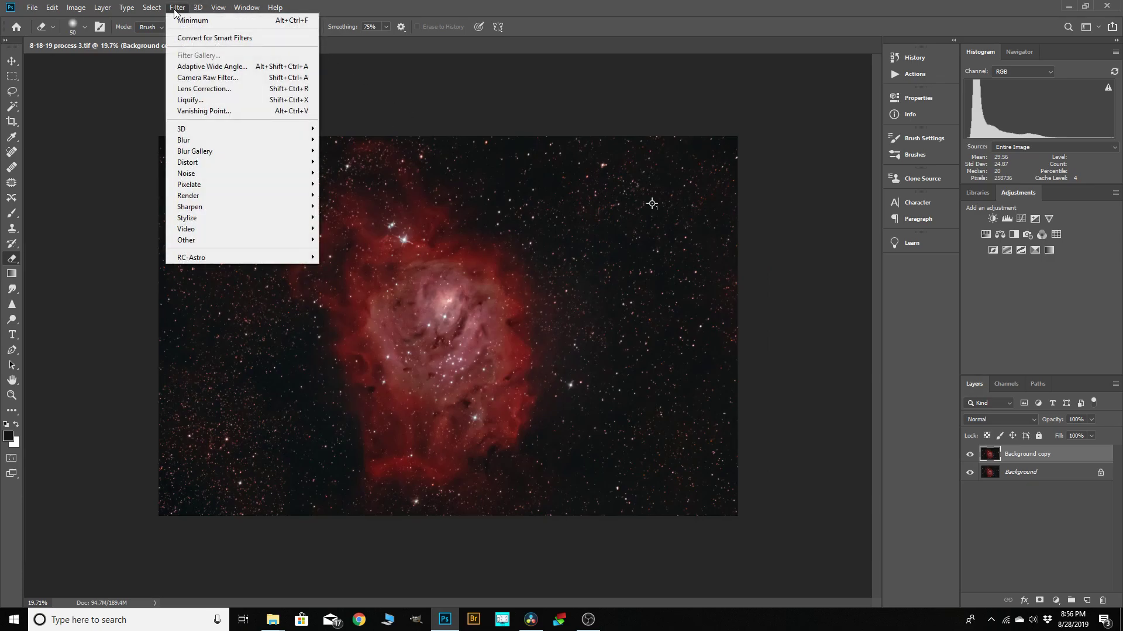
left_click(199, 77)
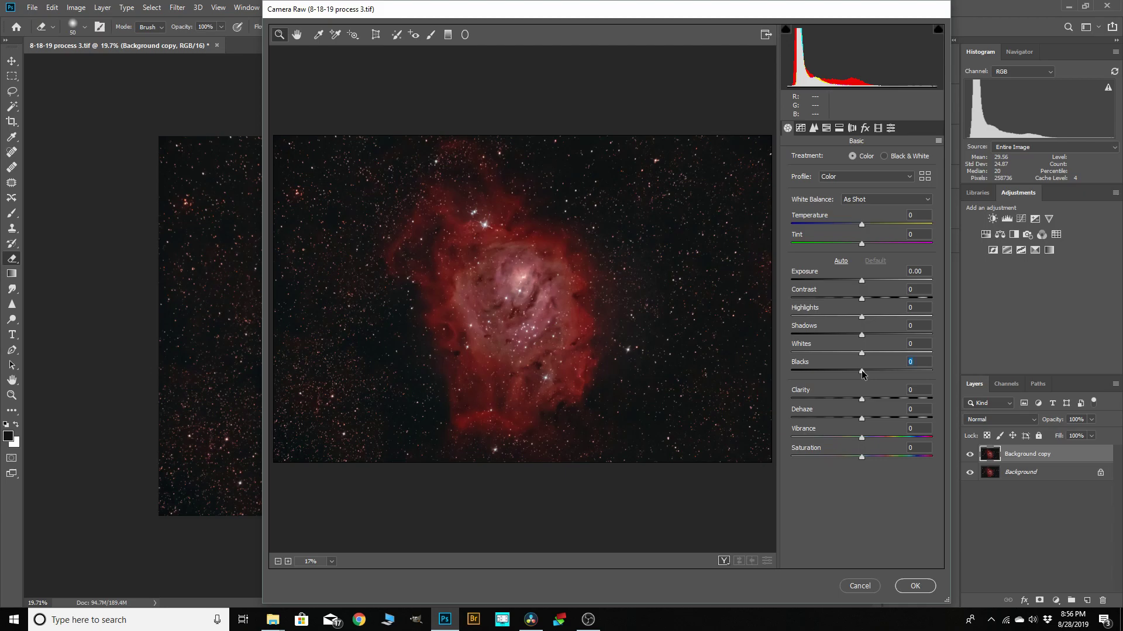
left_click_drag(863, 374, 855, 377)
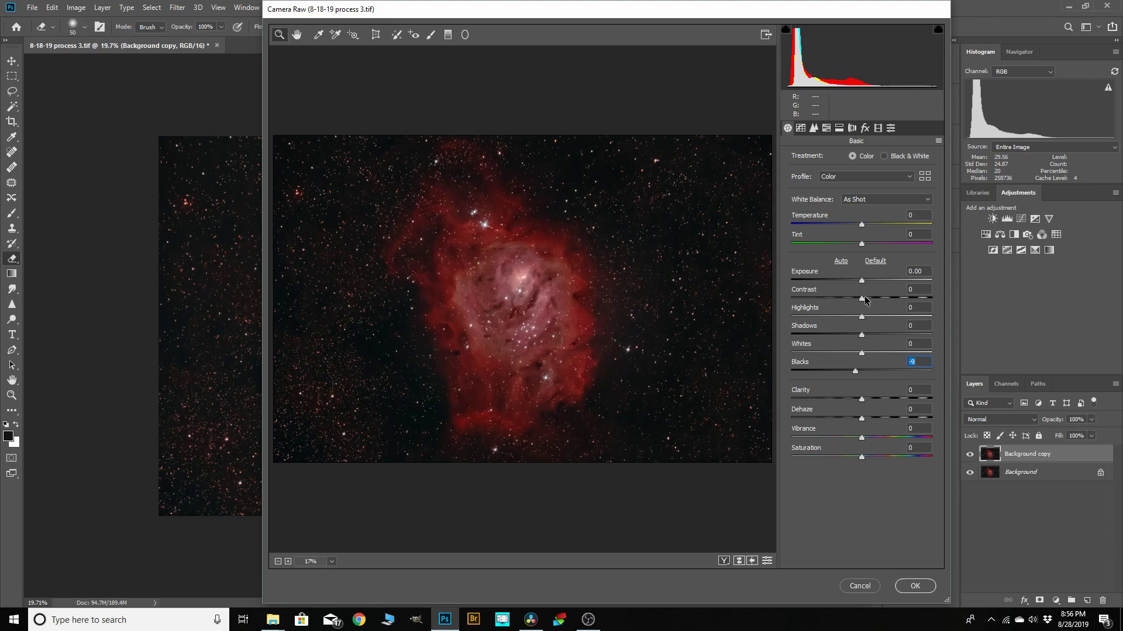
left_click_drag(864, 301, 865, 279)
left_click_drag(863, 284, 865, 283)
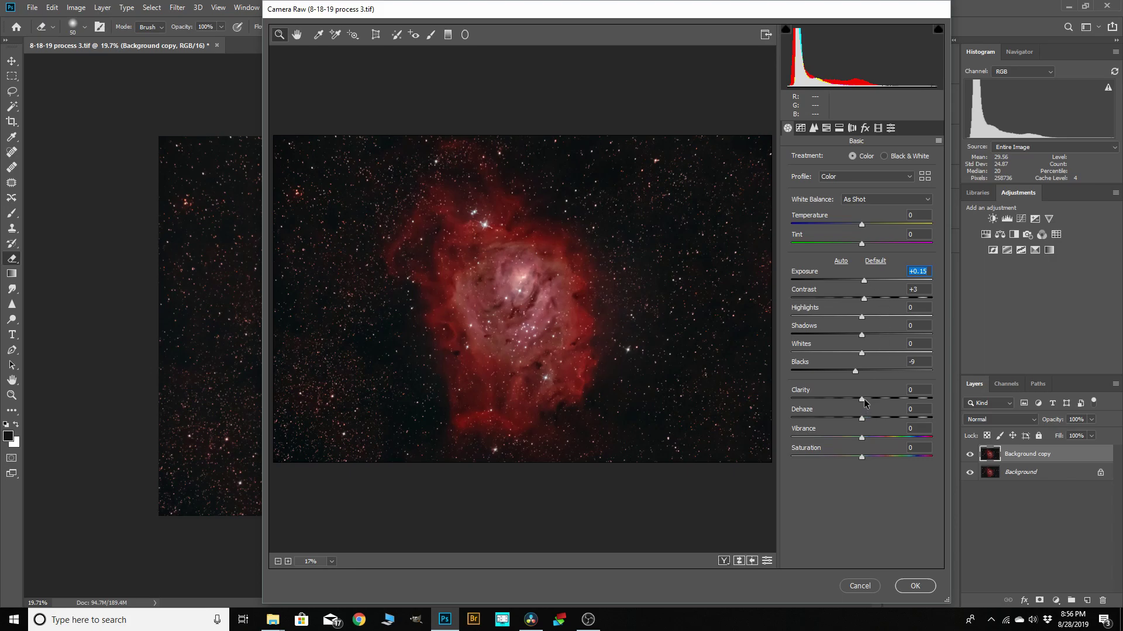
Set Clarity to +4, Vibrance to +6 and Saturation to -1.
left_click_drag(863, 398, 864, 398)
left_click_drag(870, 400, 867, 403)
left_click_drag(861, 461, 866, 438)
scroll(563, 322, "up", 1)
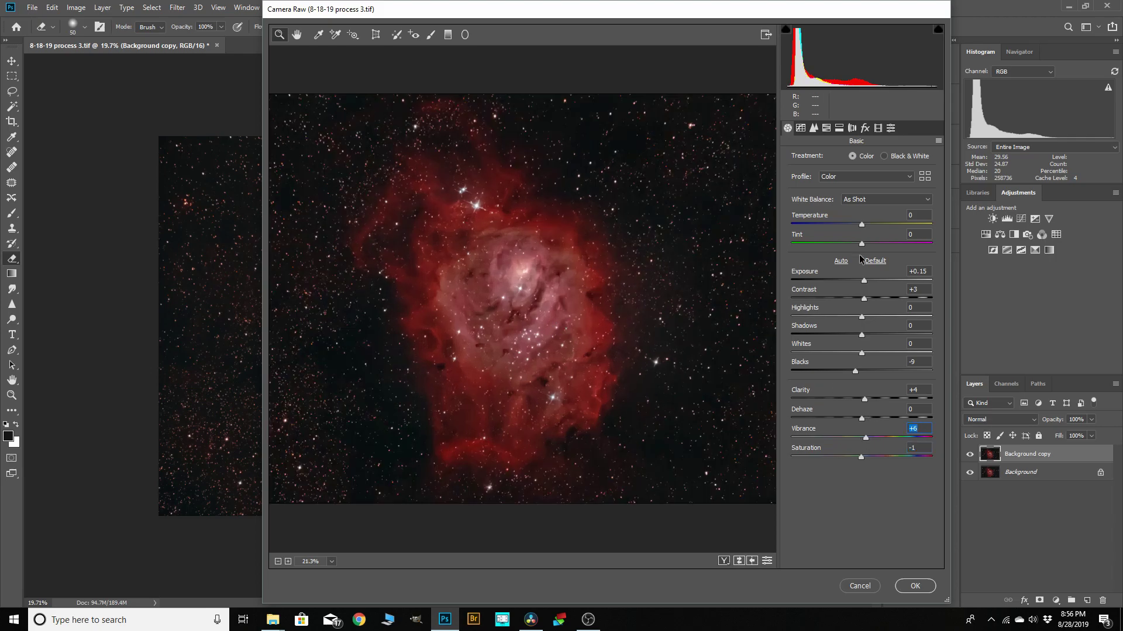
In the Detail panel set Luminance 9, Color 8, Sharpening 10, then apply Camera Raw.
left_click(813, 128)
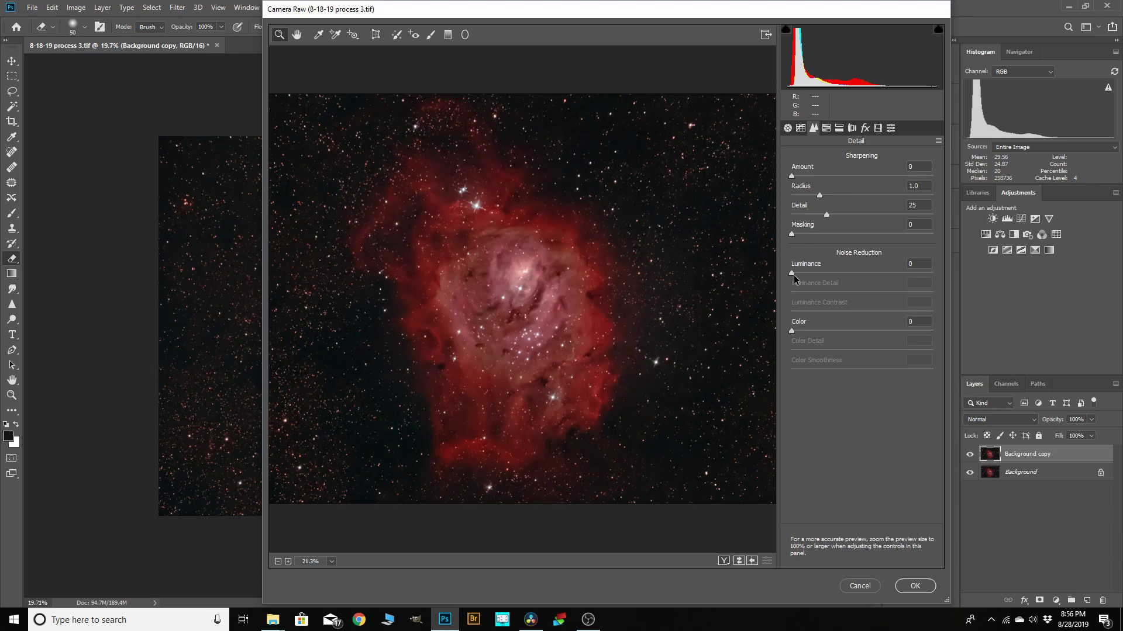
left_click_drag(792, 272, 805, 275)
left_click_drag(792, 331, 803, 333)
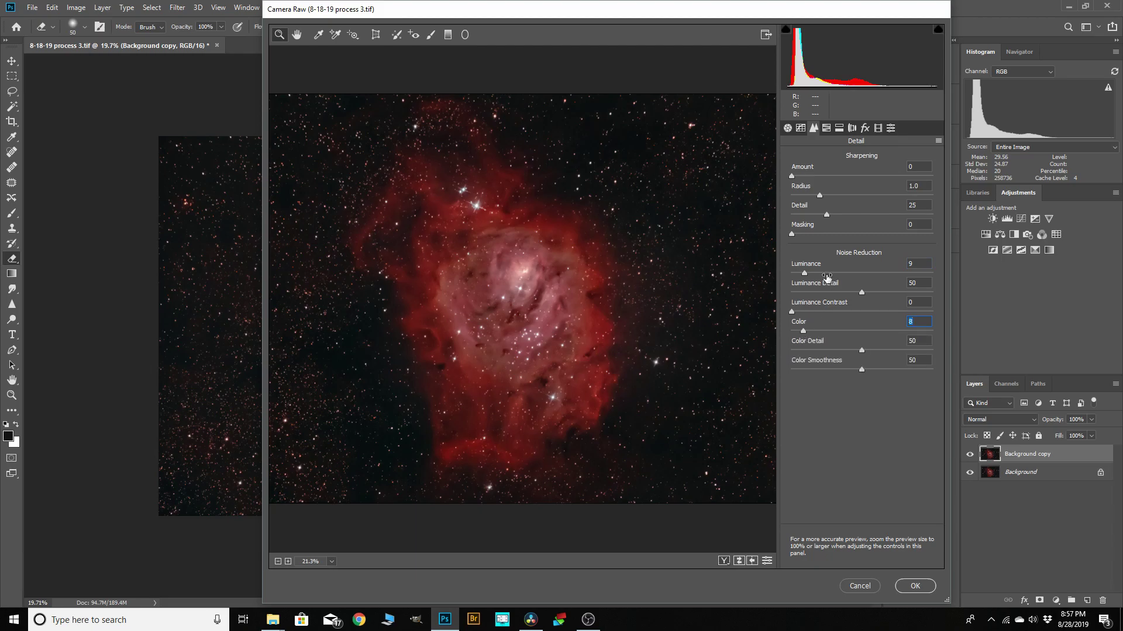
left_click_drag(792, 176, 802, 176)
left_click(915, 586)
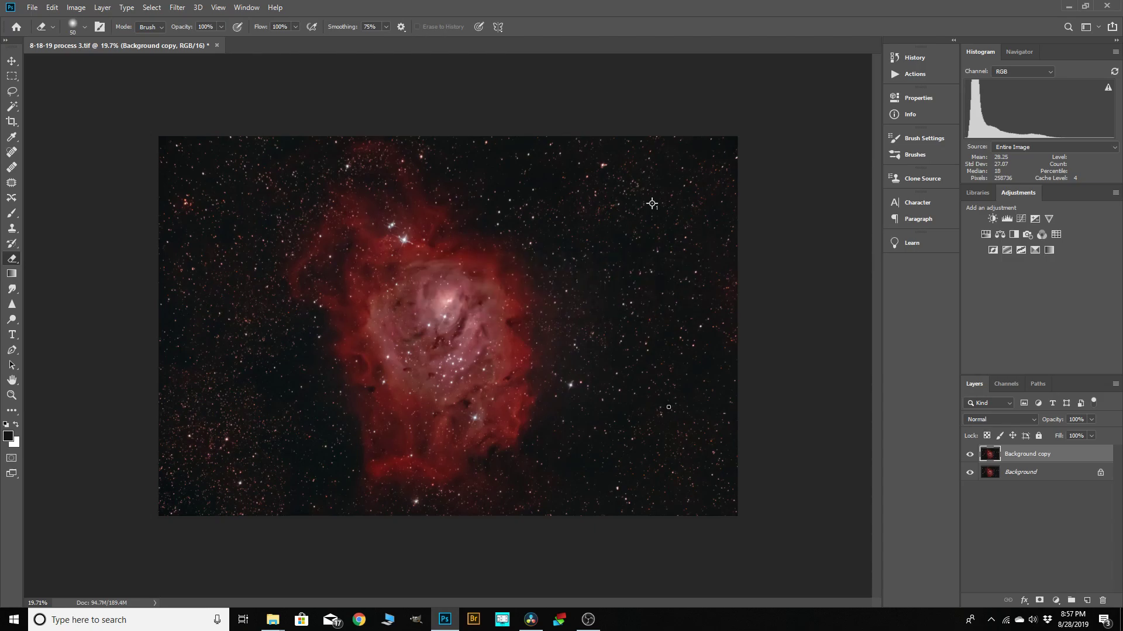
scroll(668, 407, "down", 1)
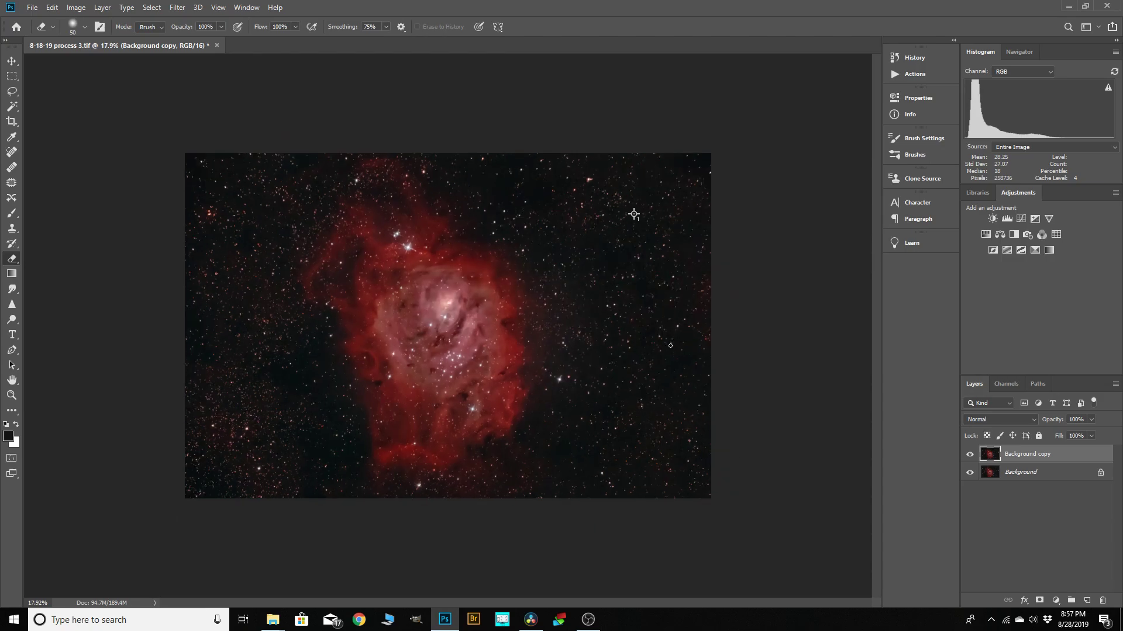
scroll(221, 295, "up", 1)
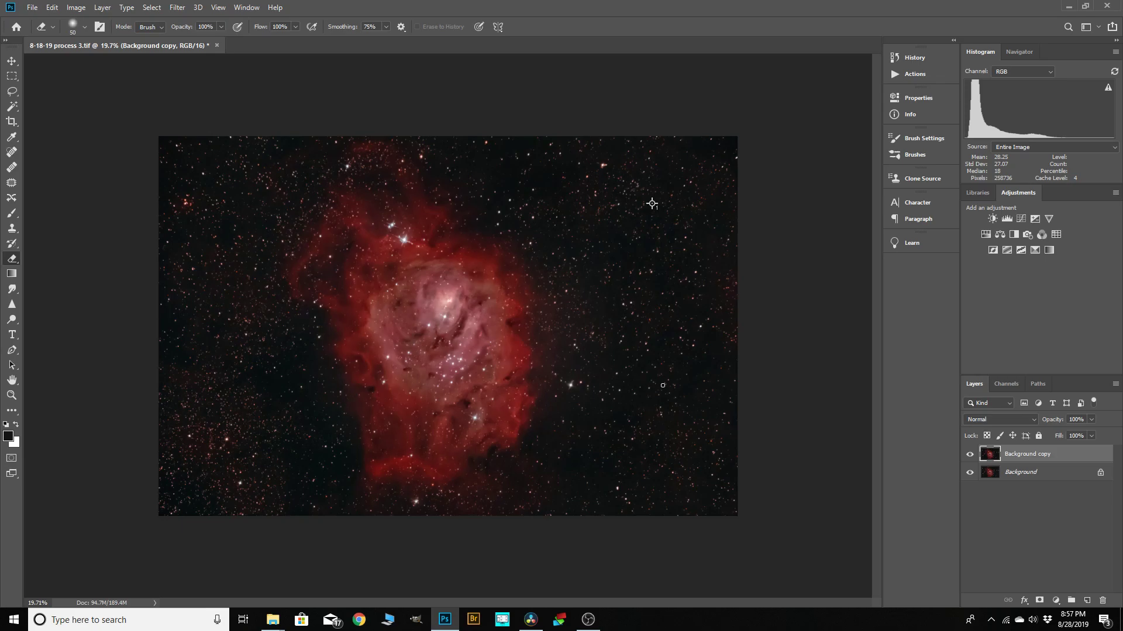
key("ctrl+0")
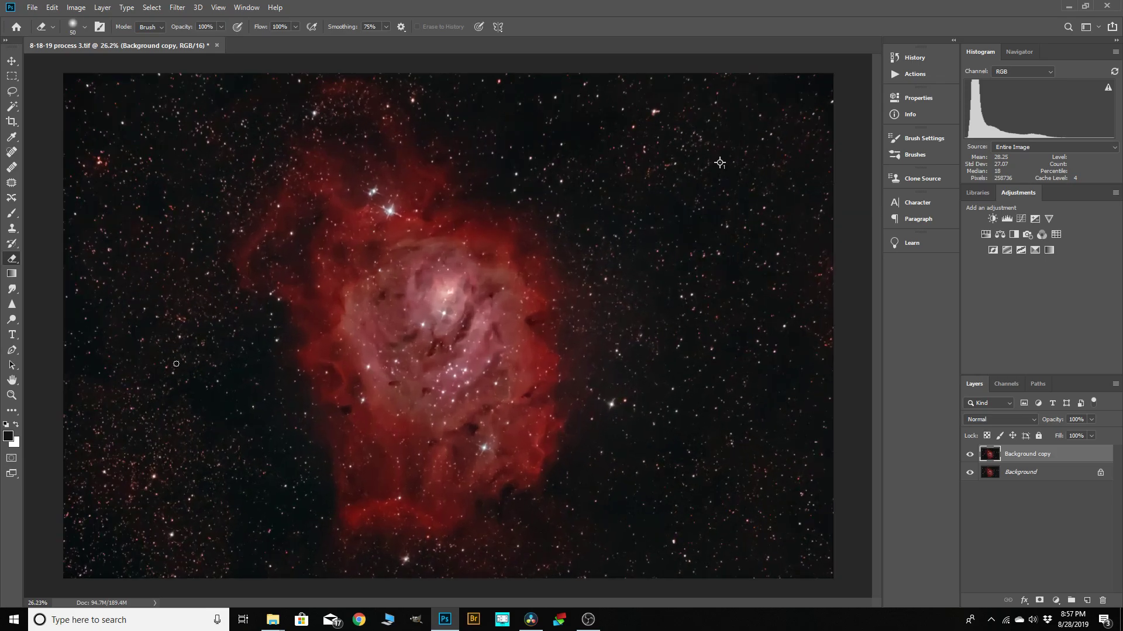
scroll(595, 464, "down", 1)
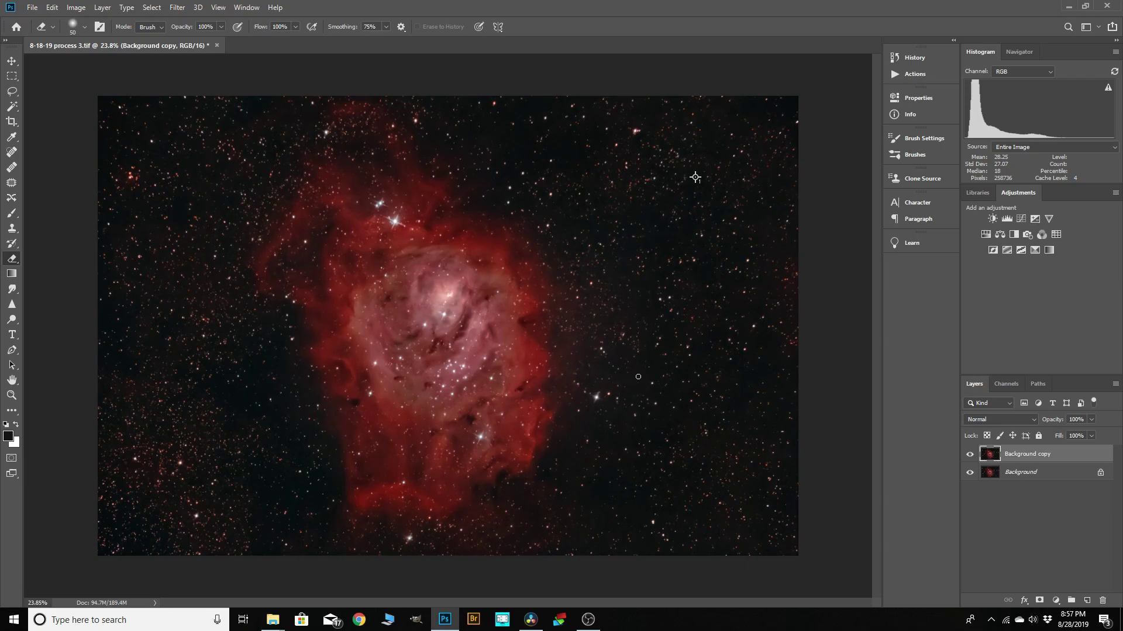
scroll(655, 378, "down", 1)
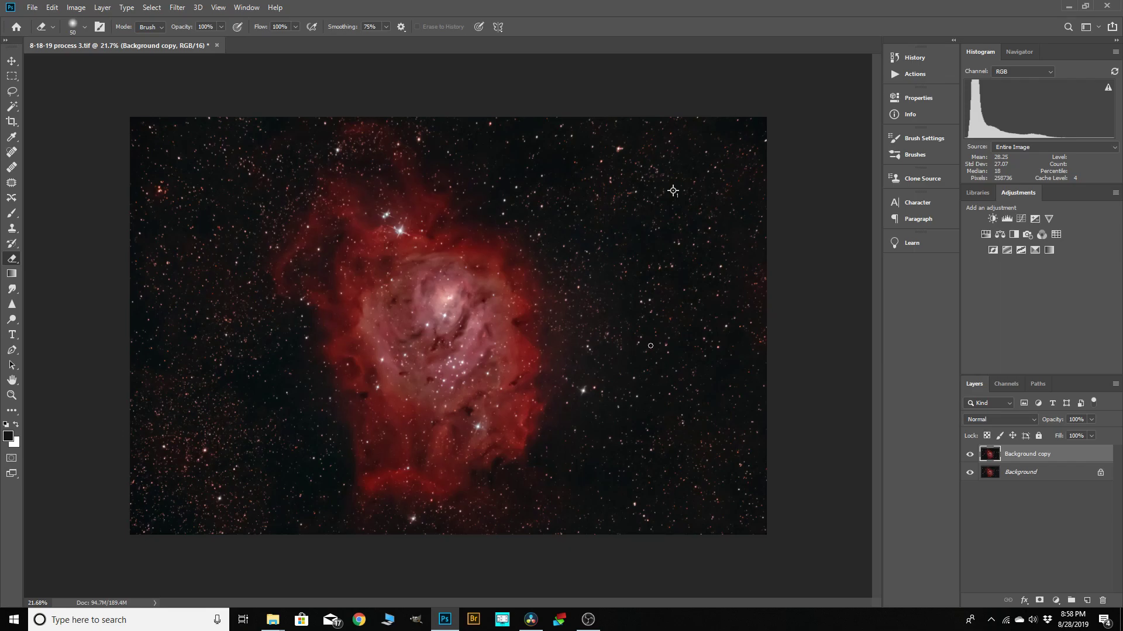
scroll(662, 346, "down", 1)
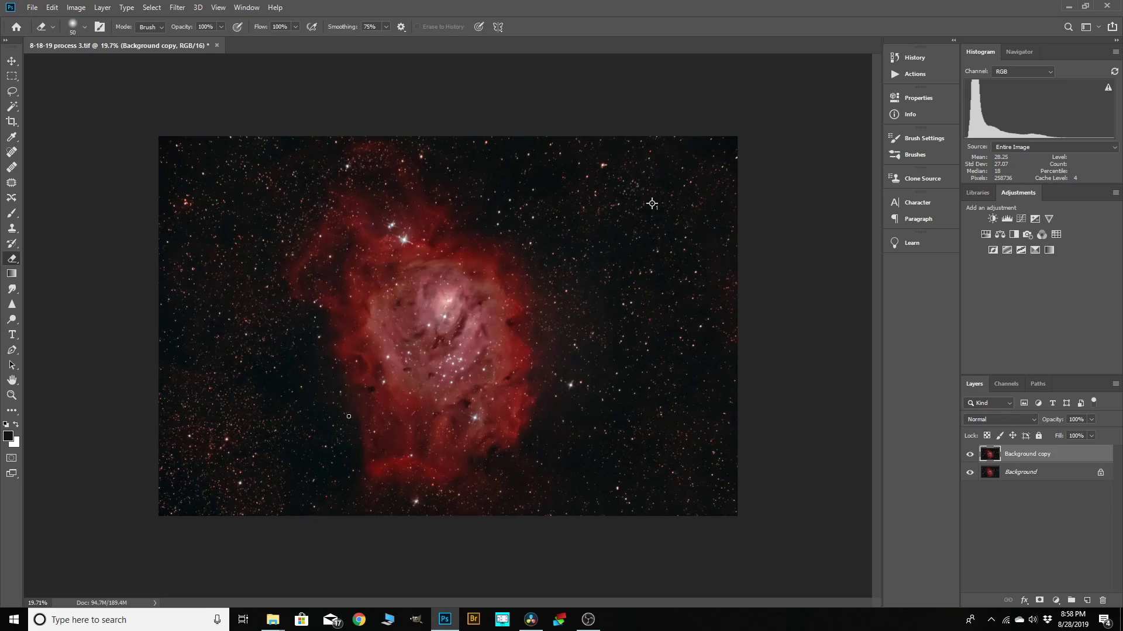
scroll(652, 204, "down", 2)
scroll(614, 226, "up", 3)
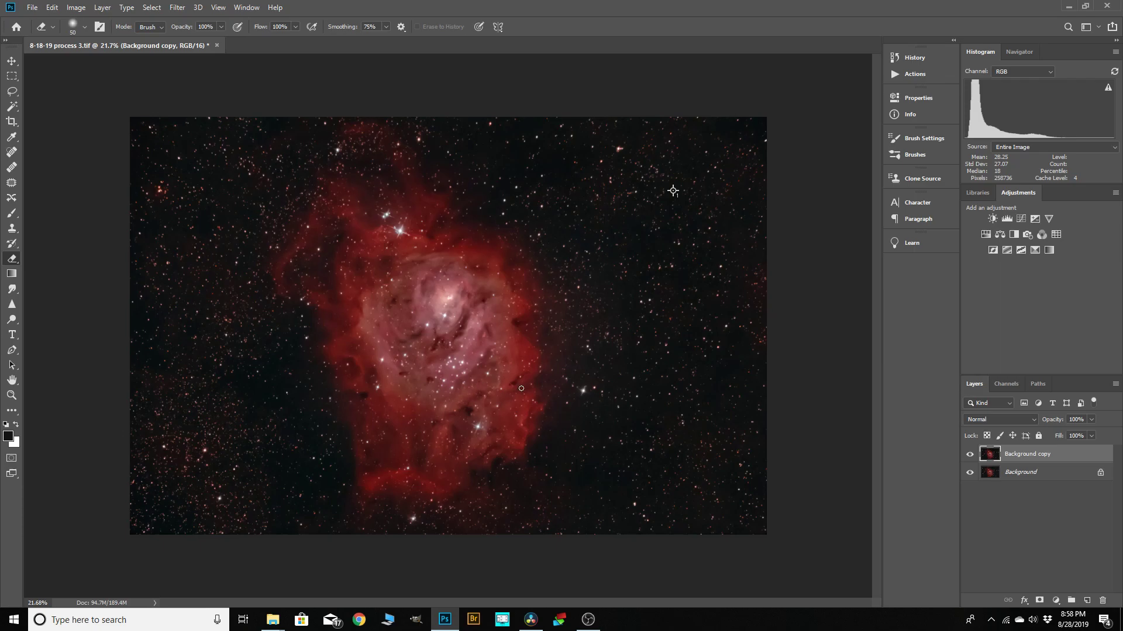
scroll(712, 394, "down", 1)
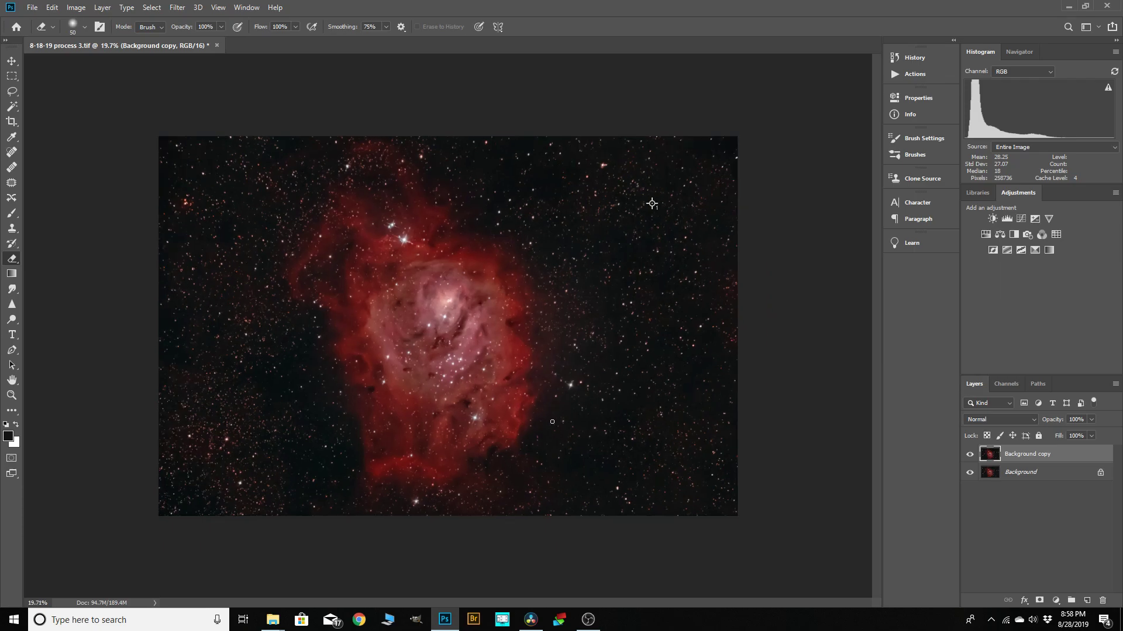
scroll(652, 204, "up", 3)
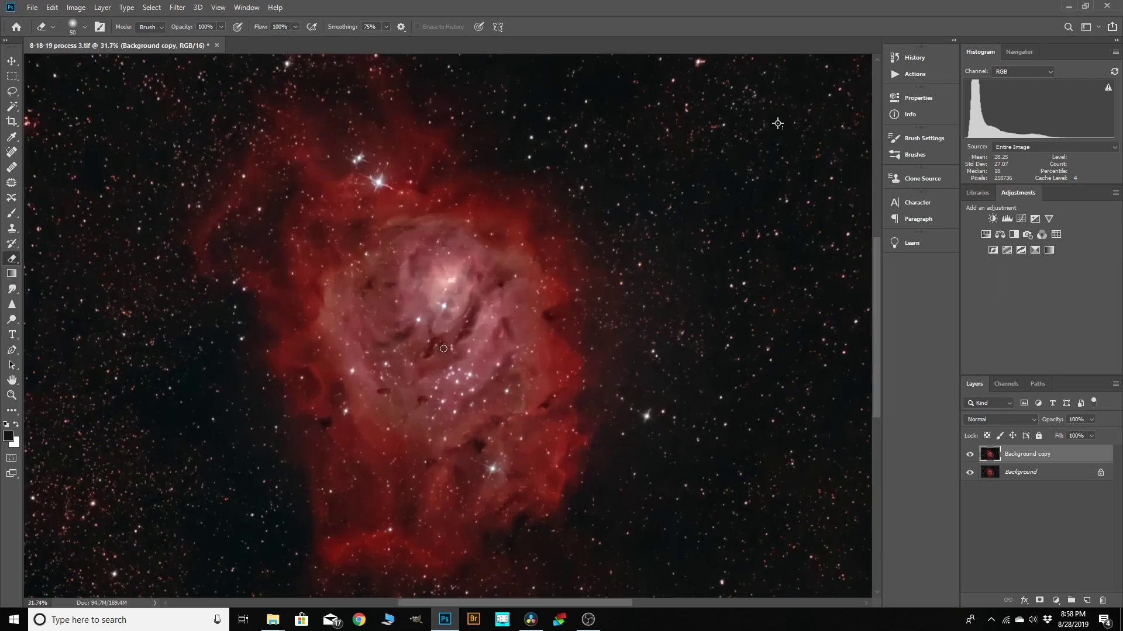
scroll(533, 318, "down", 1)
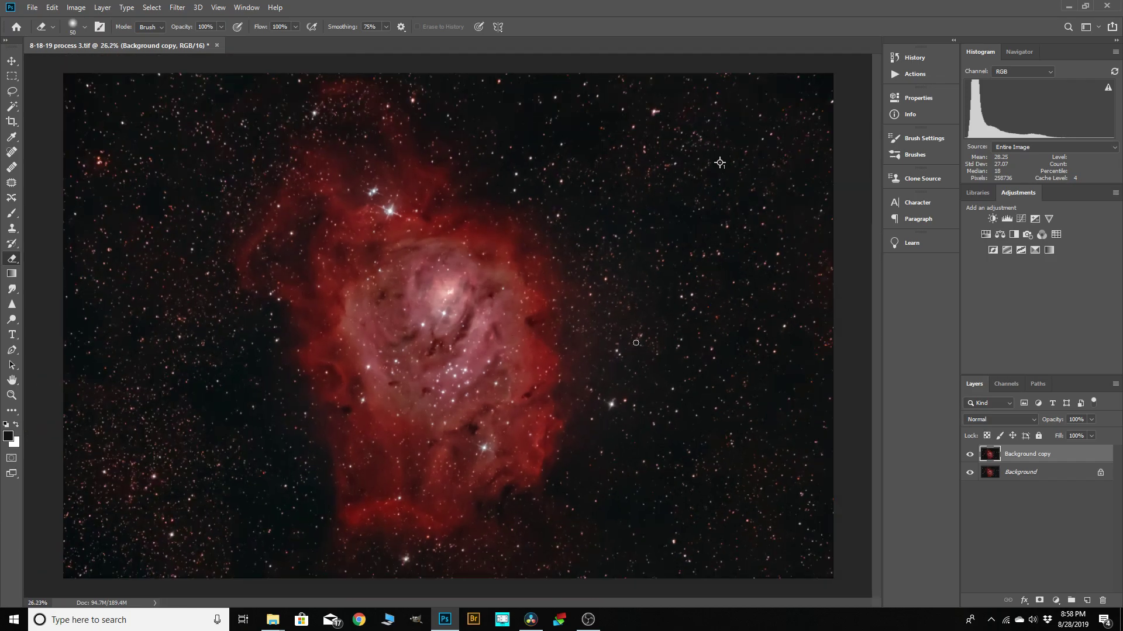
scroll(611, 373, "down", 1)
scroll(687, 377, "down", 1)
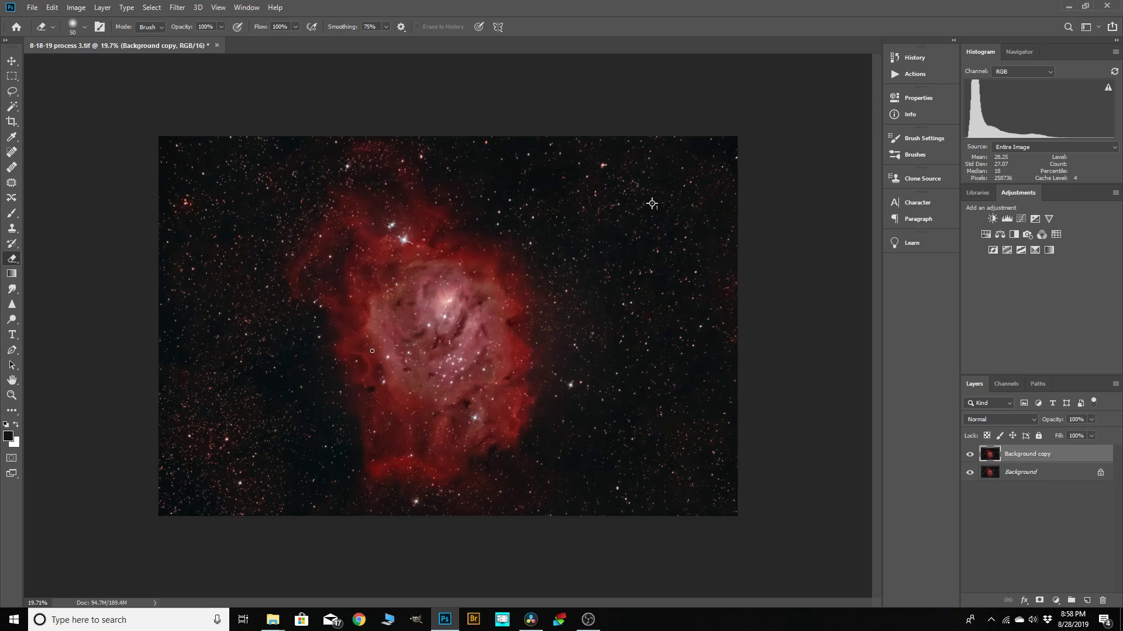
scroll(652, 204, "down", 1)
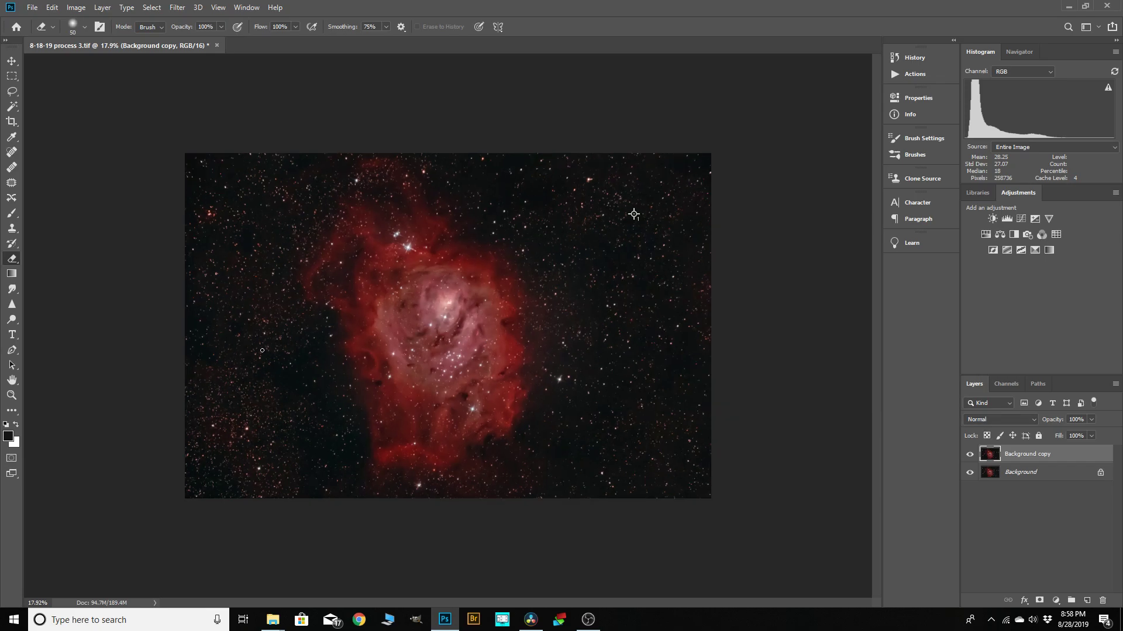
scroll(634, 214, "up", 3)
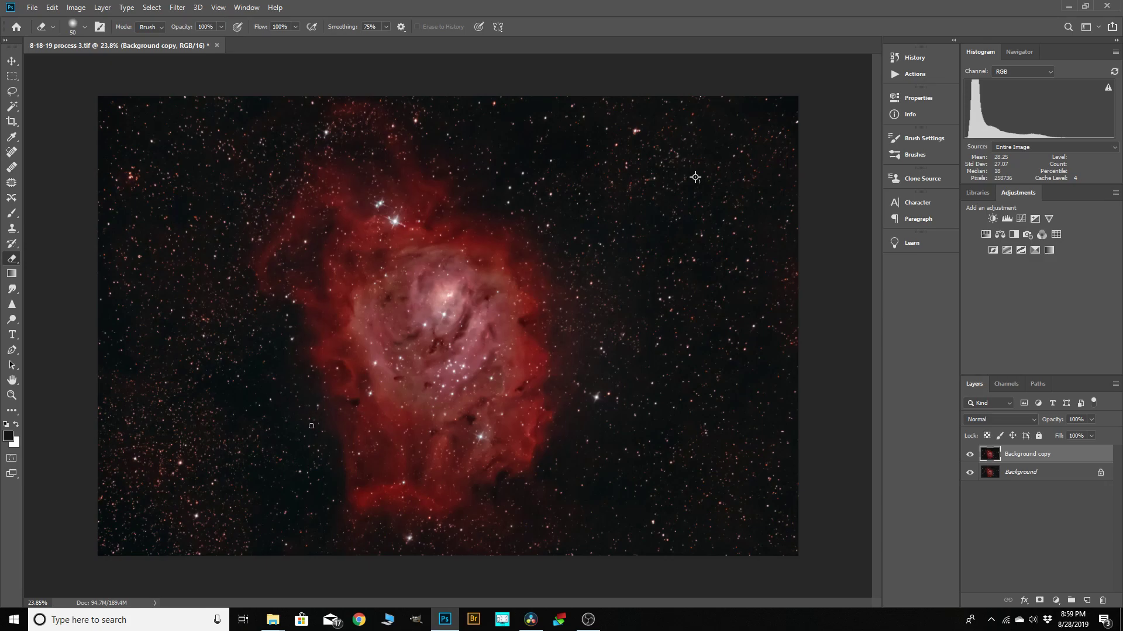
scroll(694, 443, "down", 1)
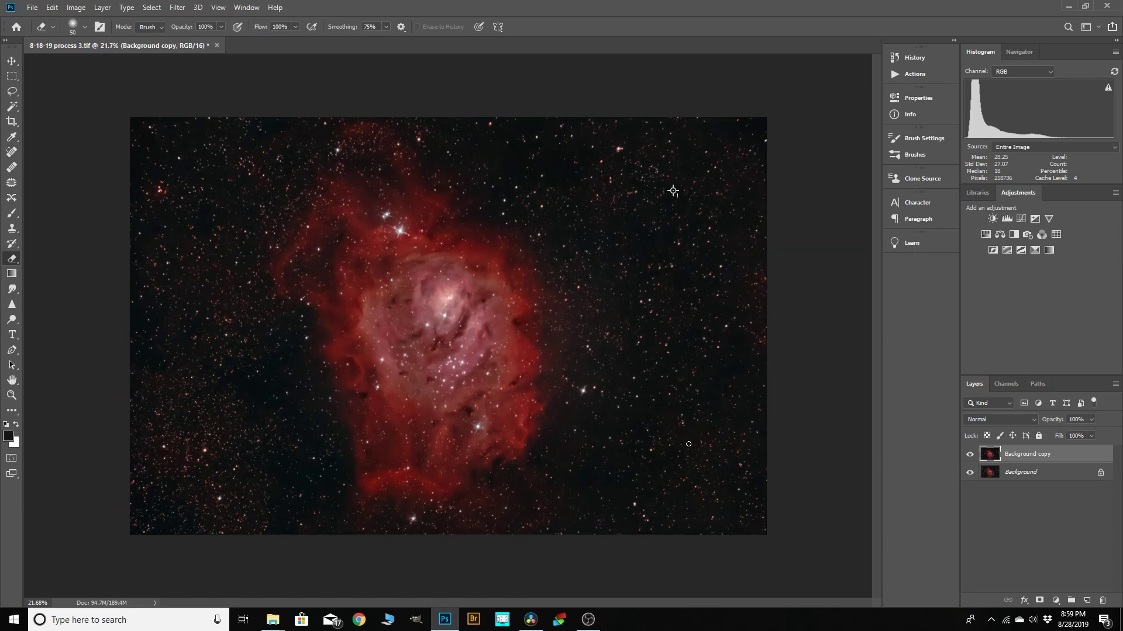
scroll(186, 318, "up", 1)
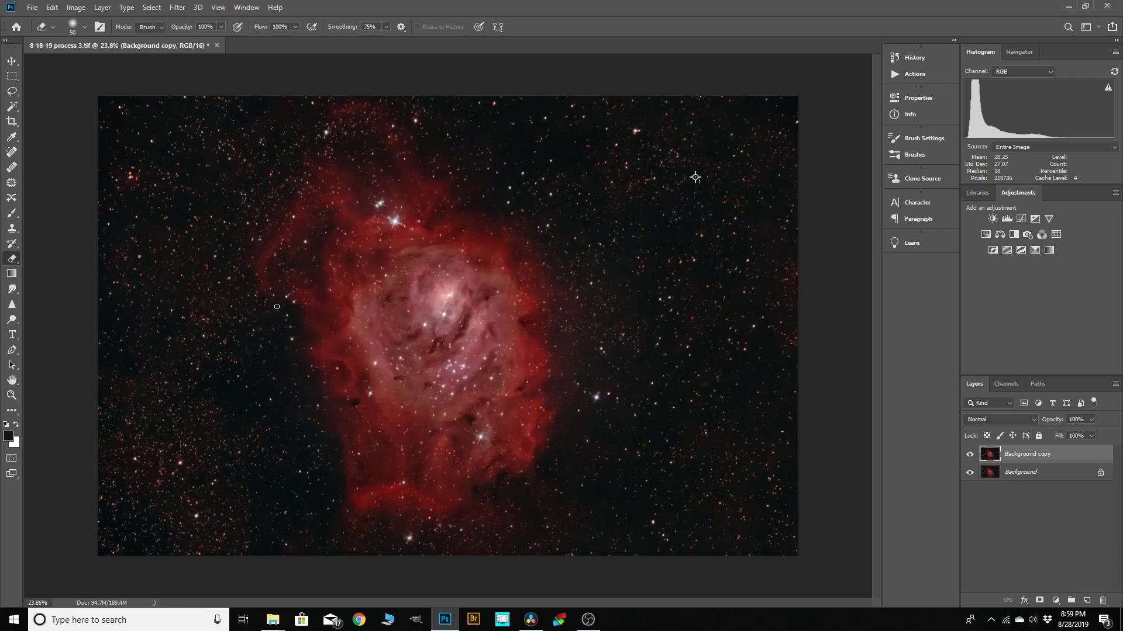
key("ctrl+minus")
key("ctrl+plus")
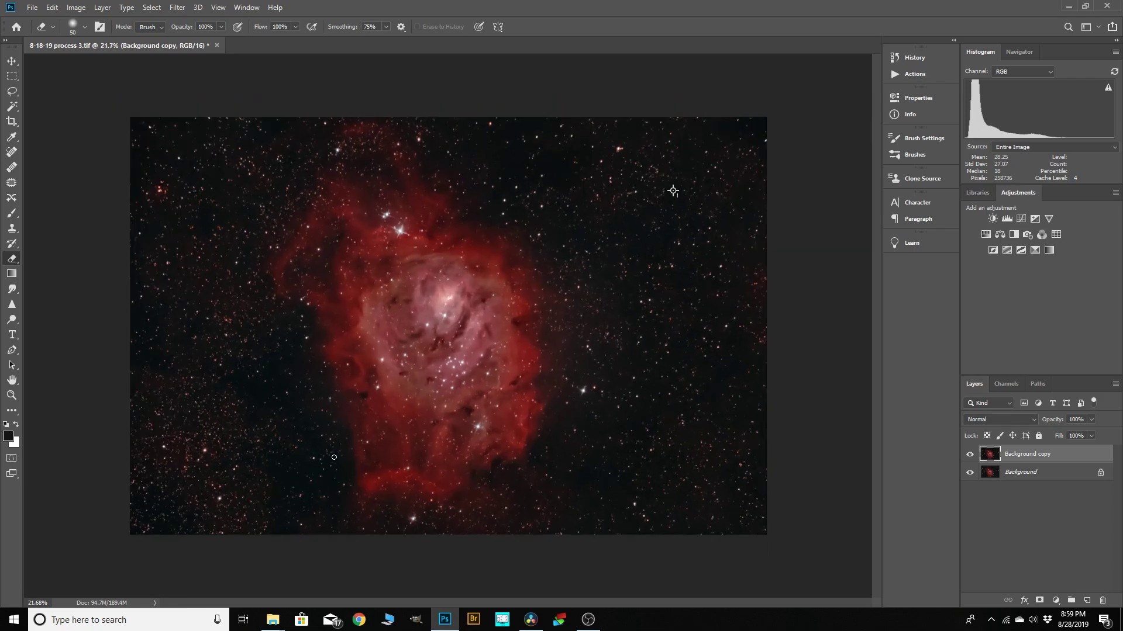